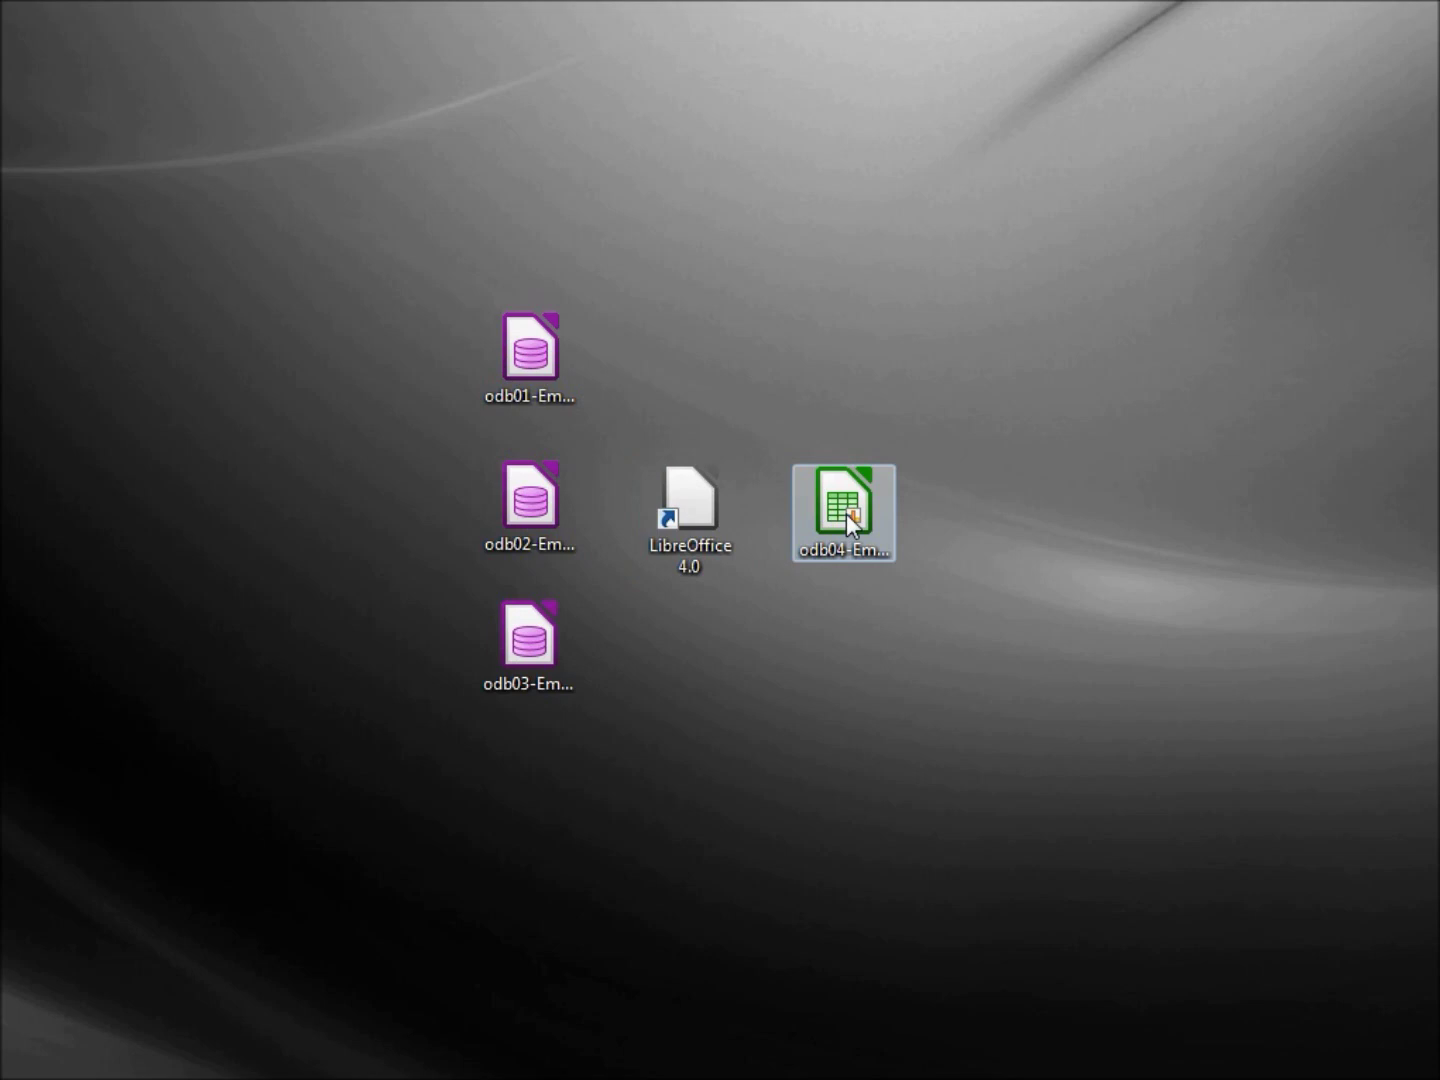
Launch LibreOffice 4.0 and create a new database without registering it.
click(703, 510)
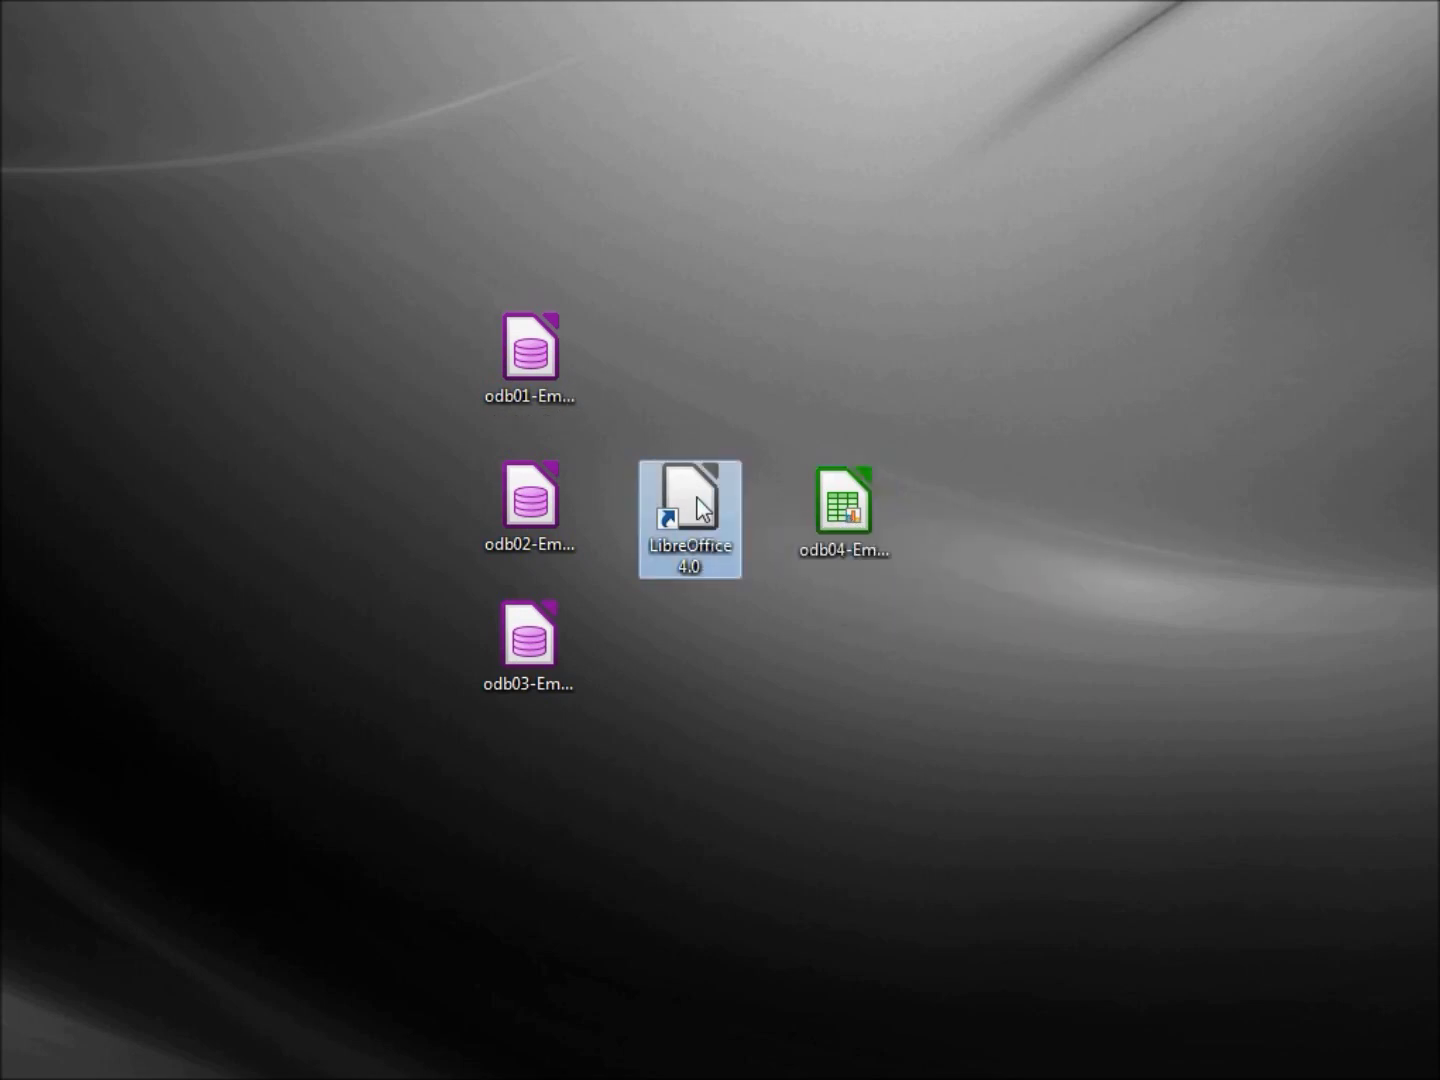
double_click(703, 509)
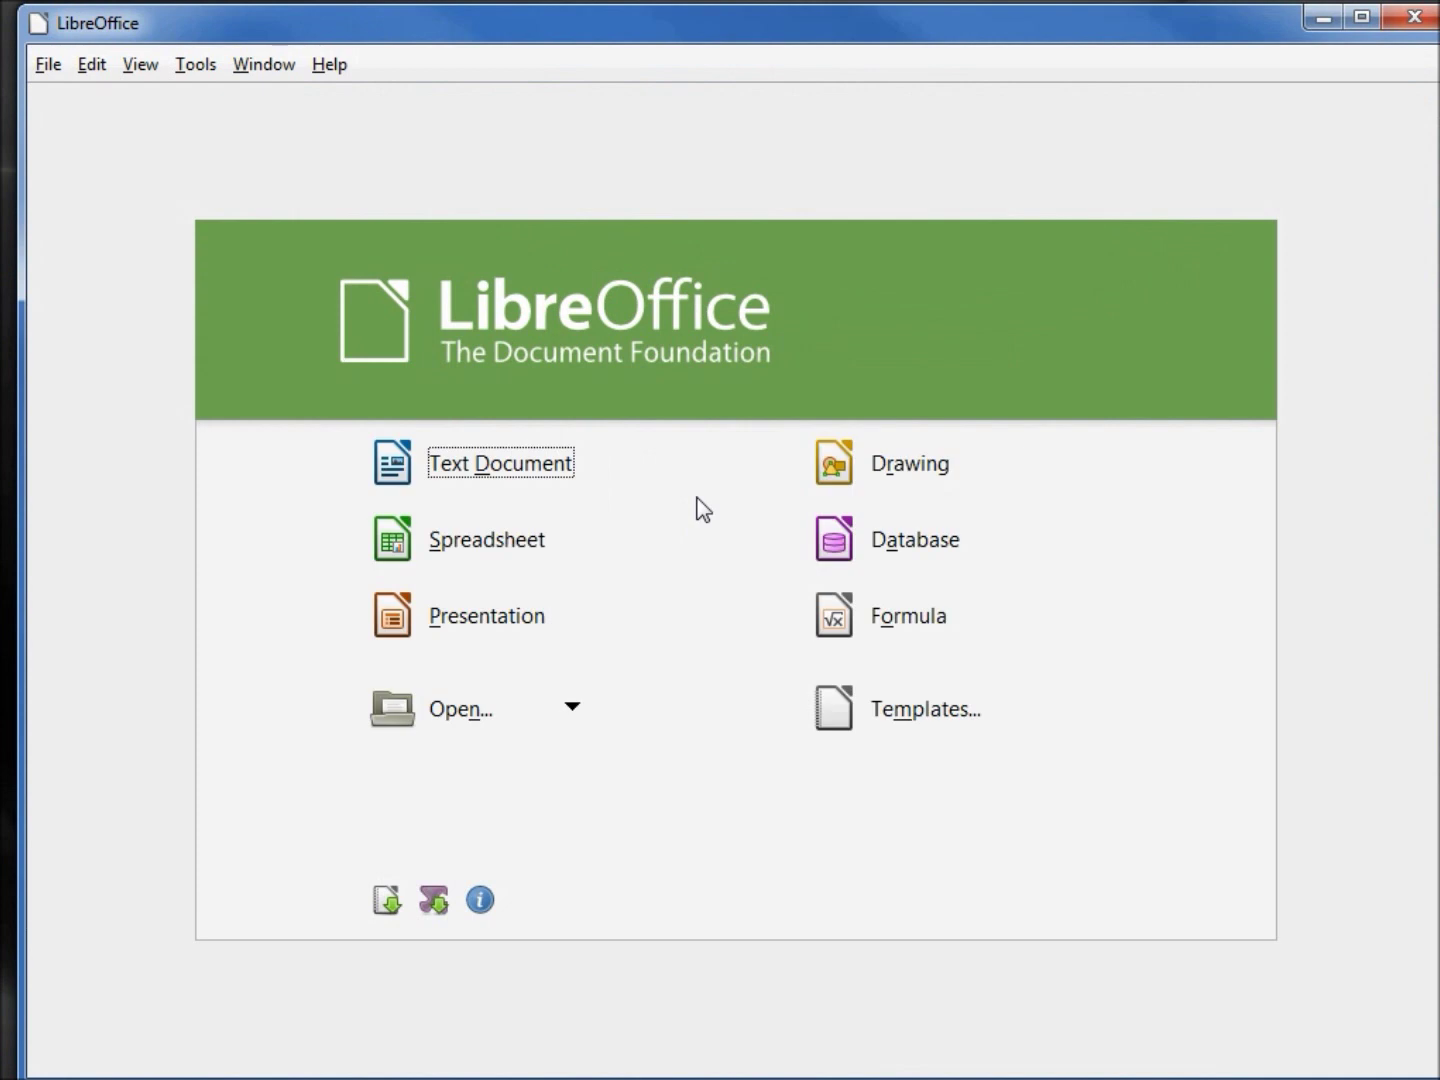
click(847, 555)
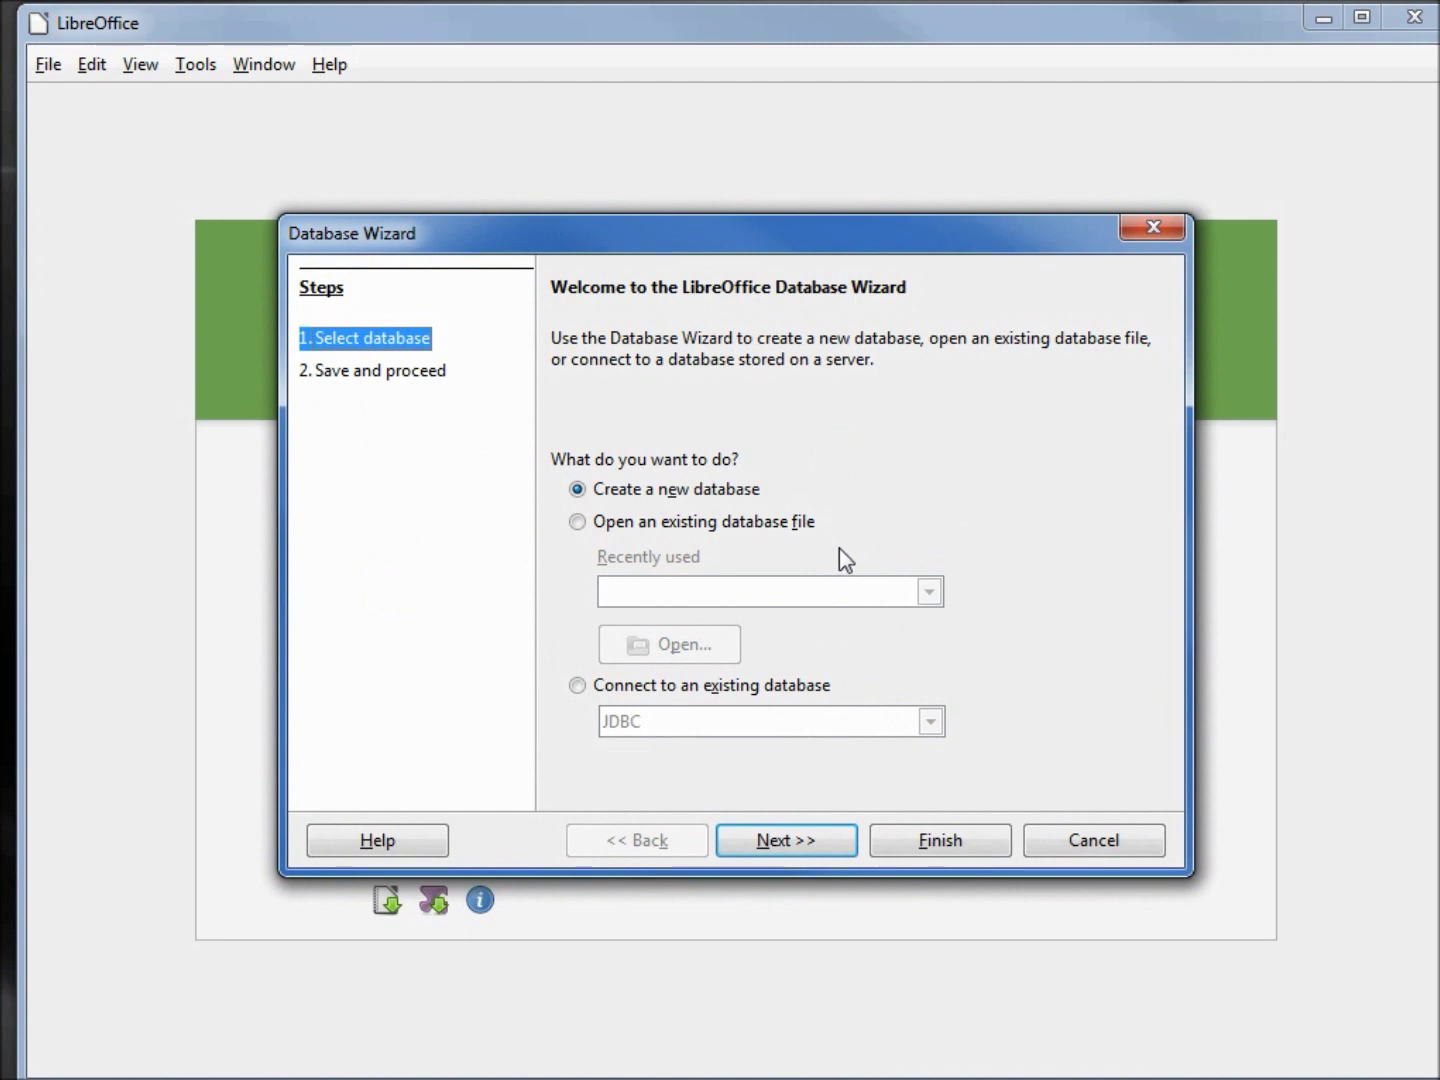
click(789, 838)
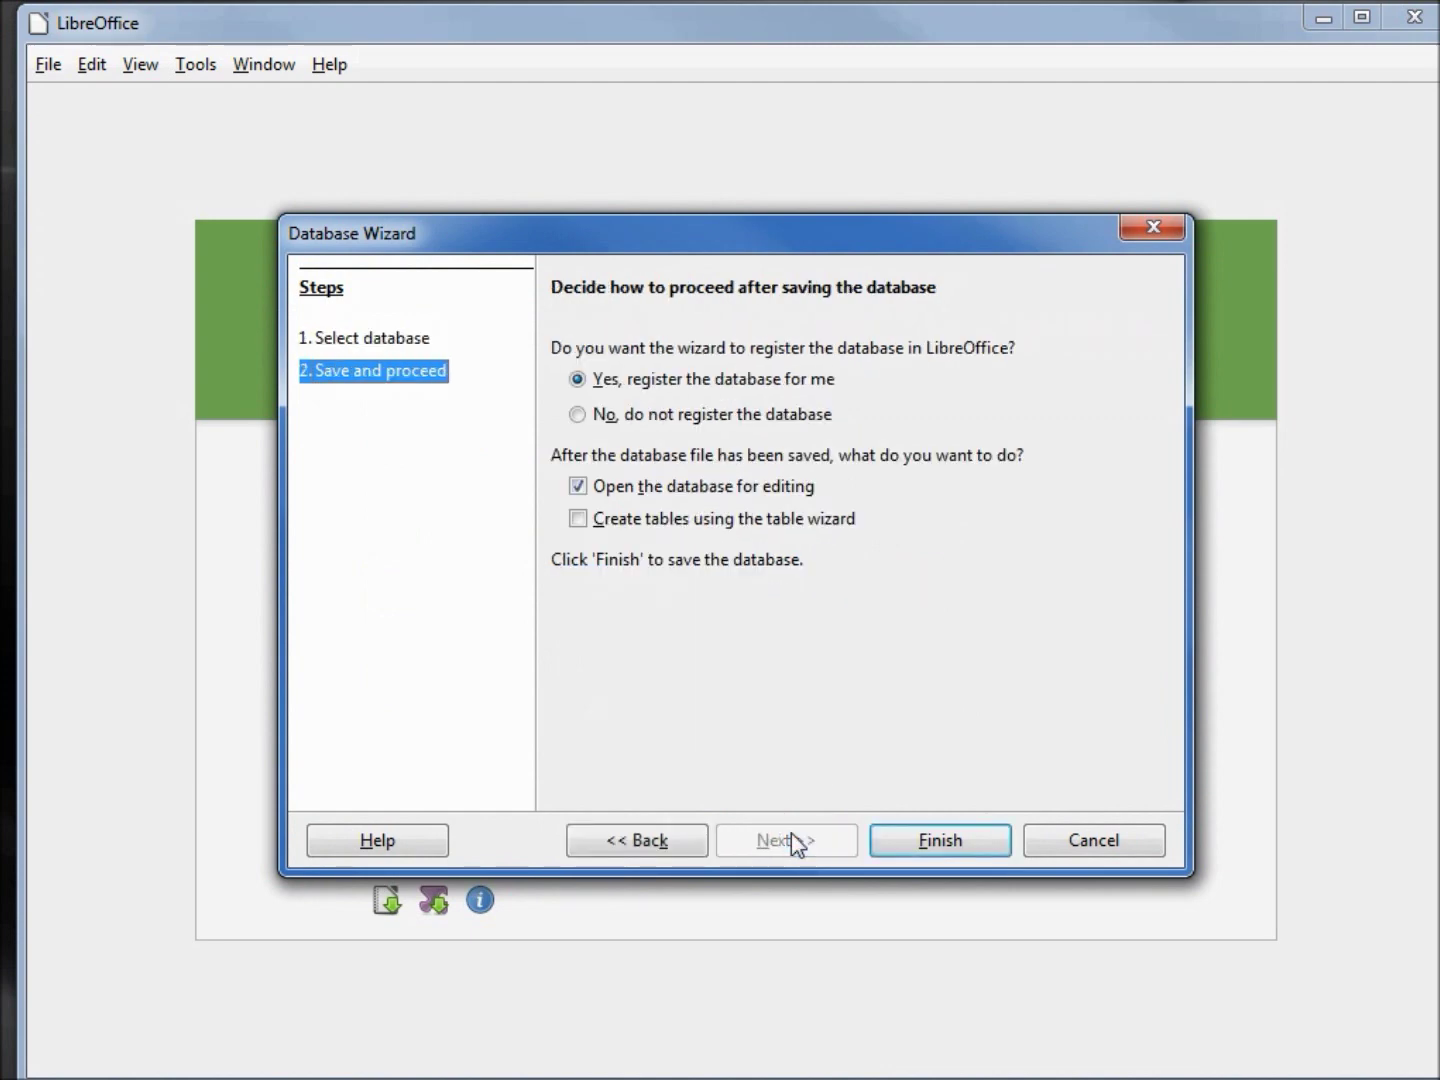
click(580, 416)
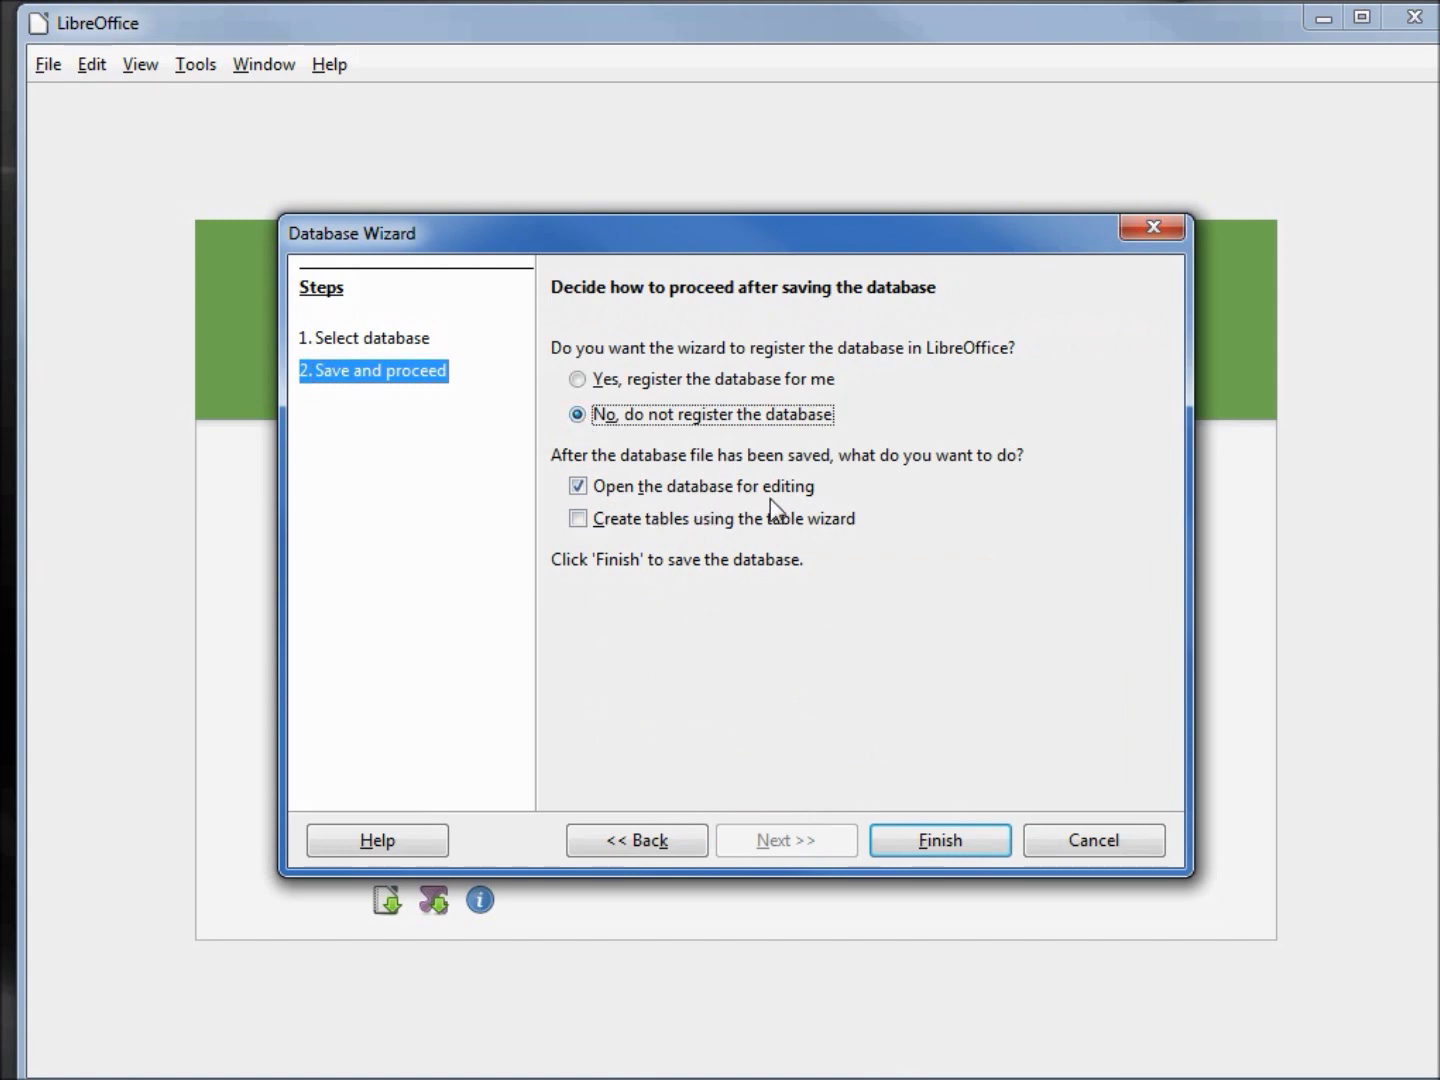
click(976, 845)
Save the new database as odb04-Employees.odb and open it.
key(BackSpace)
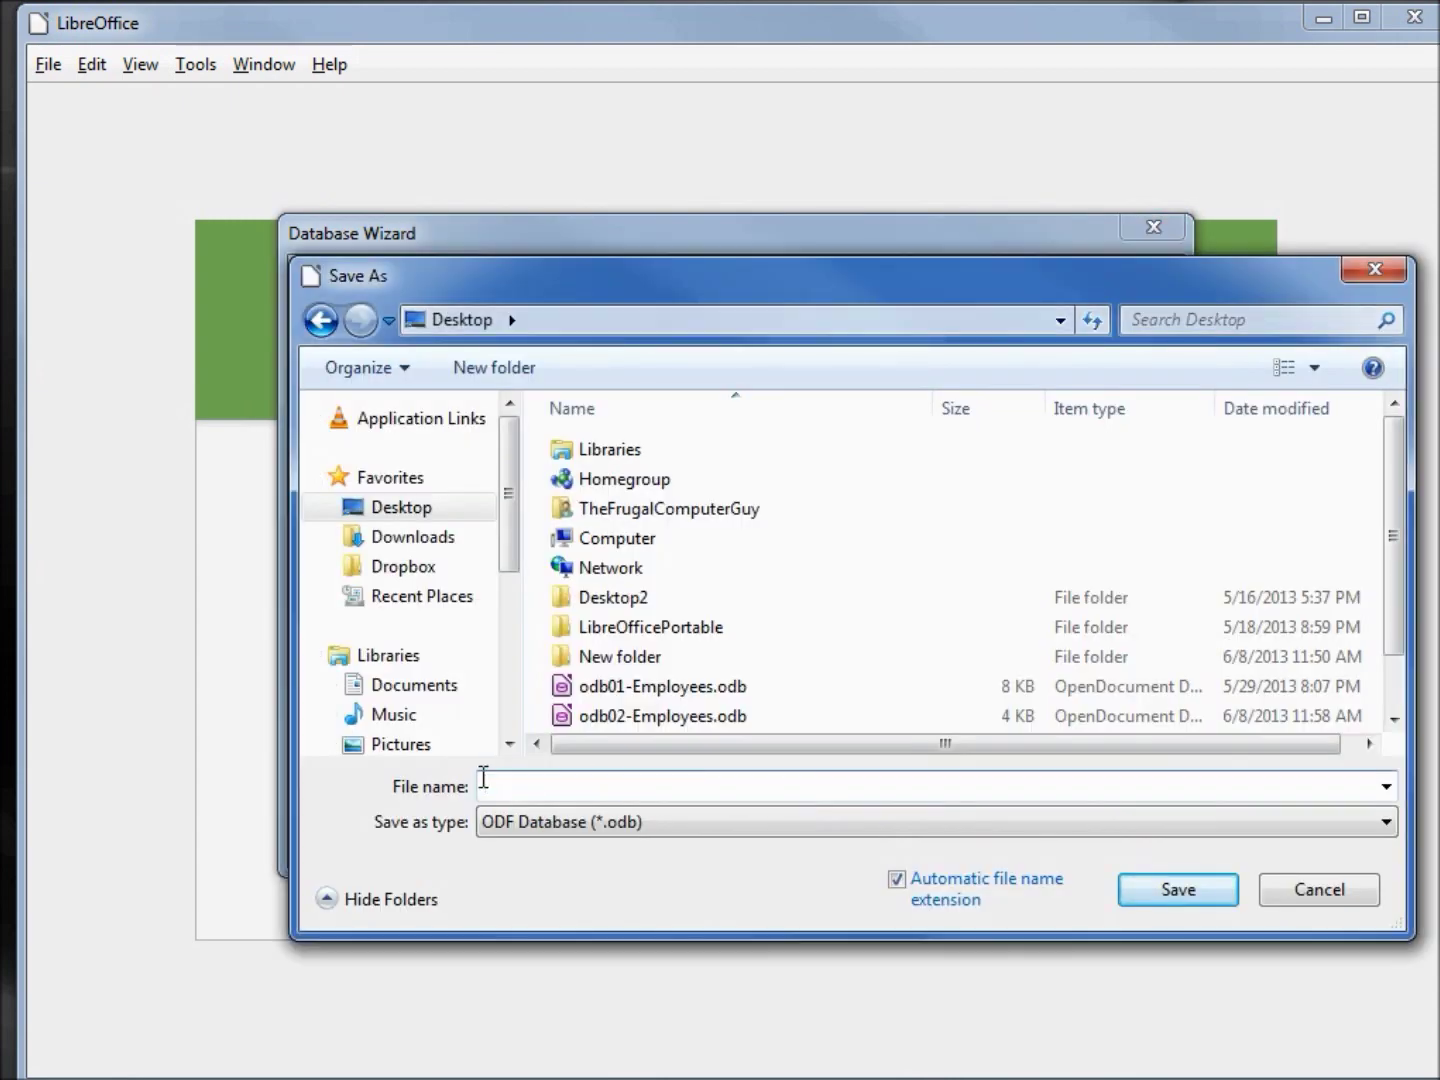
text(o)
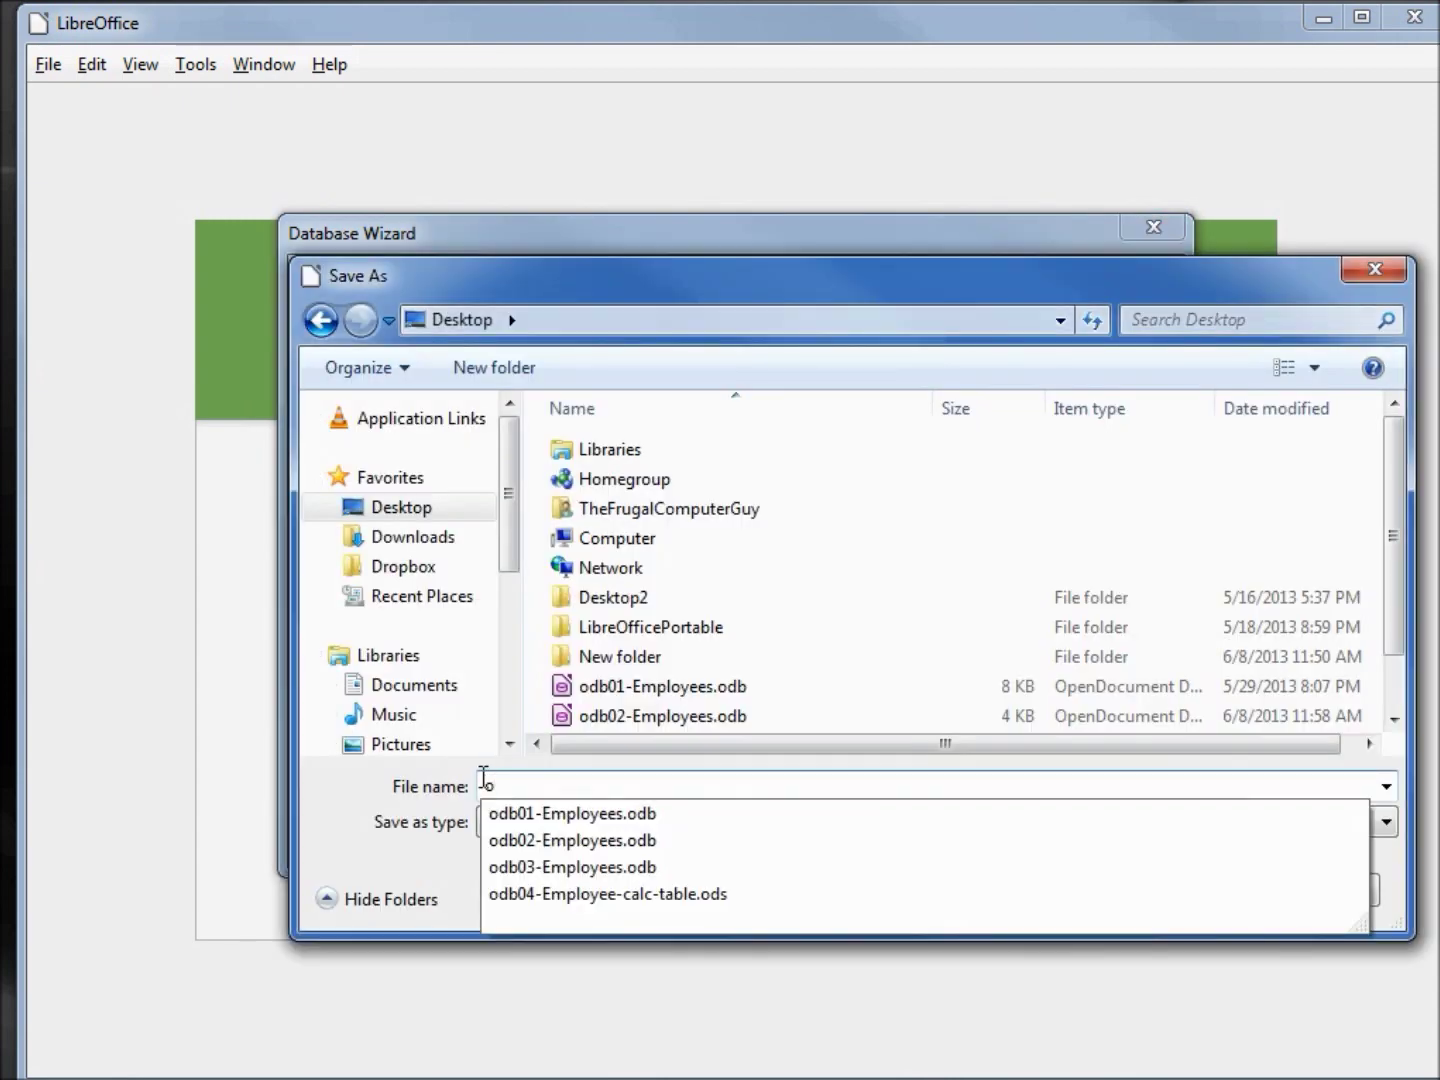
key(Down)
key(Down)
key(Down)
key(Left)
key(Left)
key(Left)
key(Left)
key(Left)
key(Left)
key(Left)
key(Left)
key(Left)
key(Left)
key(Left)
key(Left)
key(Left)
key(Left)
key(Left)
key(Left)
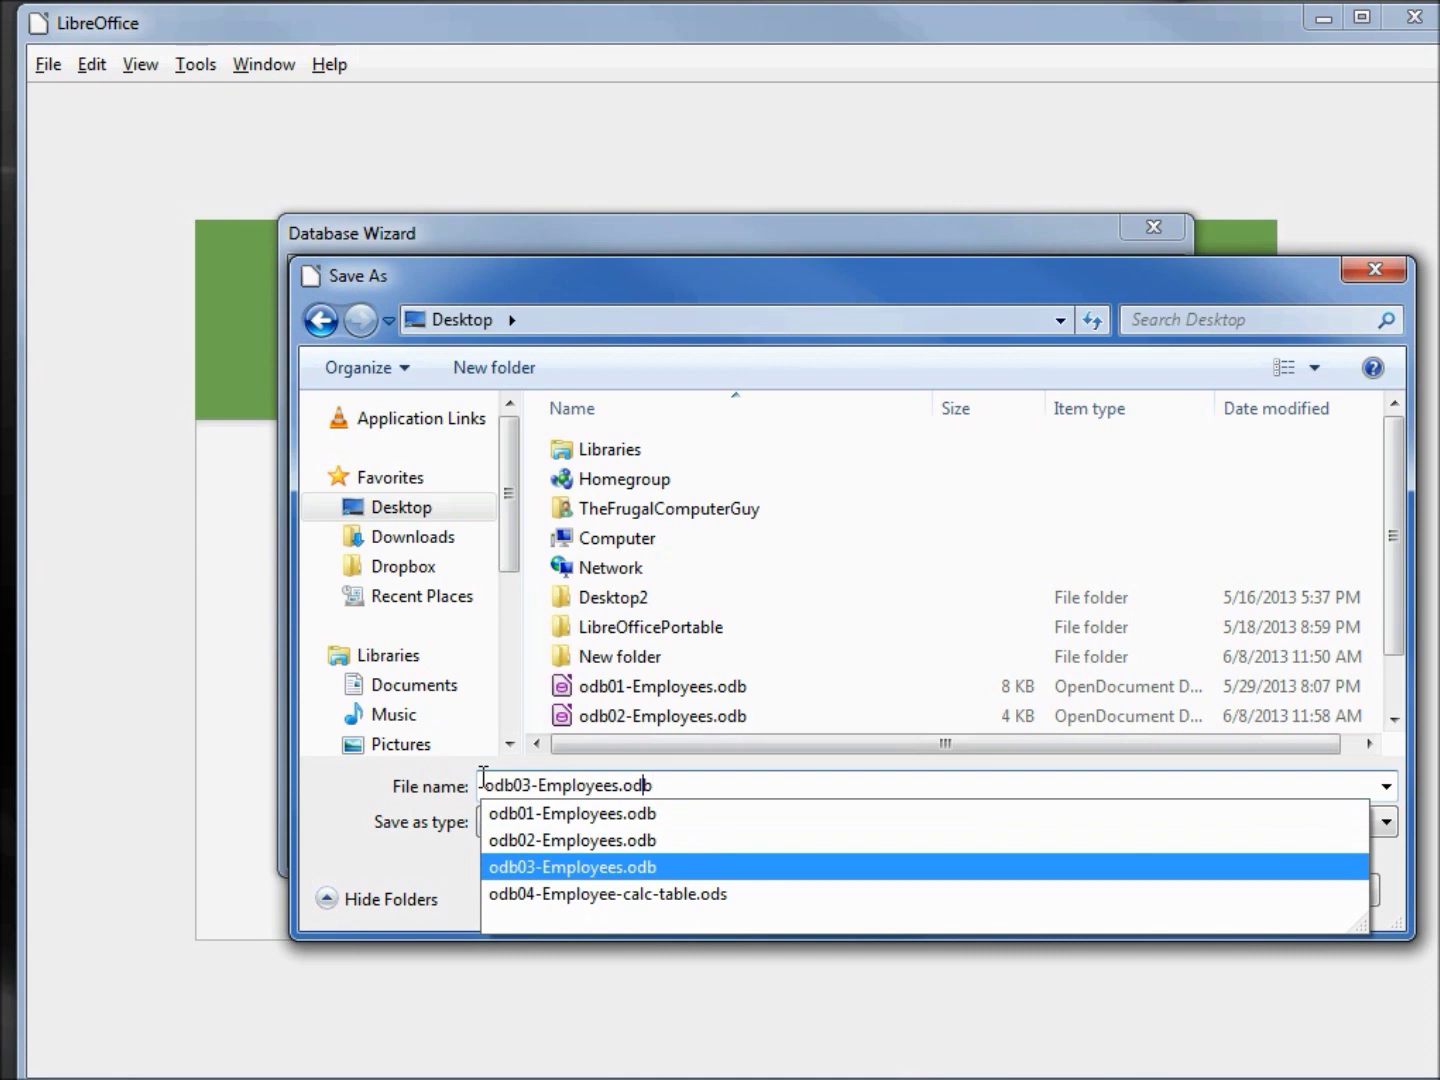
key(Delete)
key(Delete)
text(04)
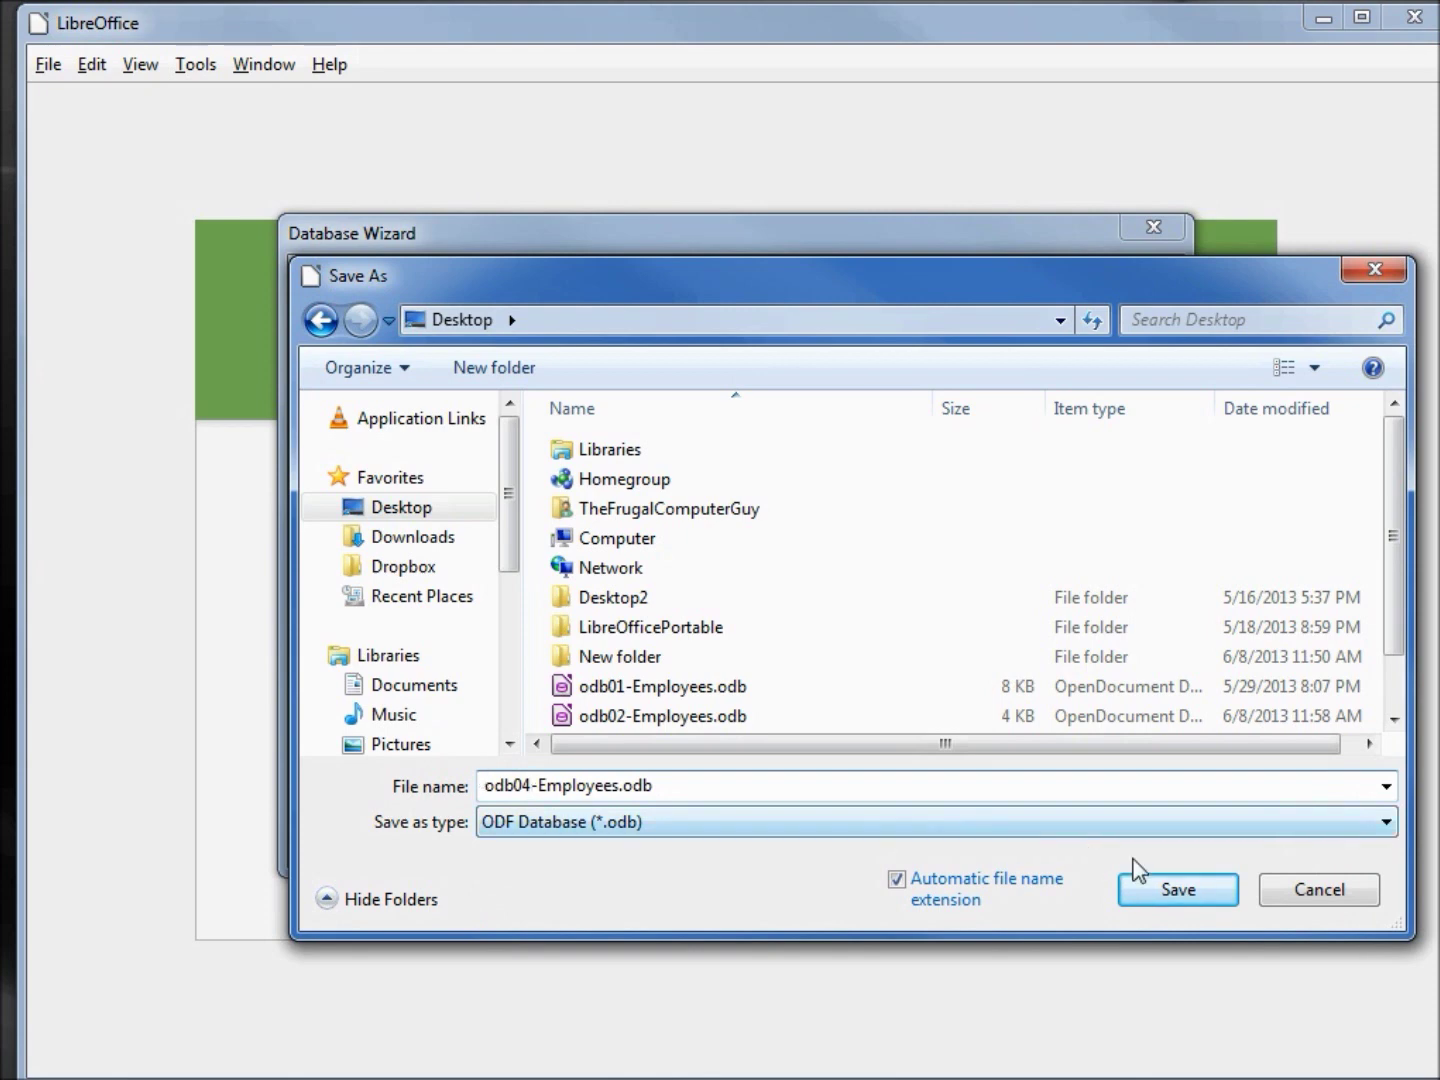
click(1173, 892)
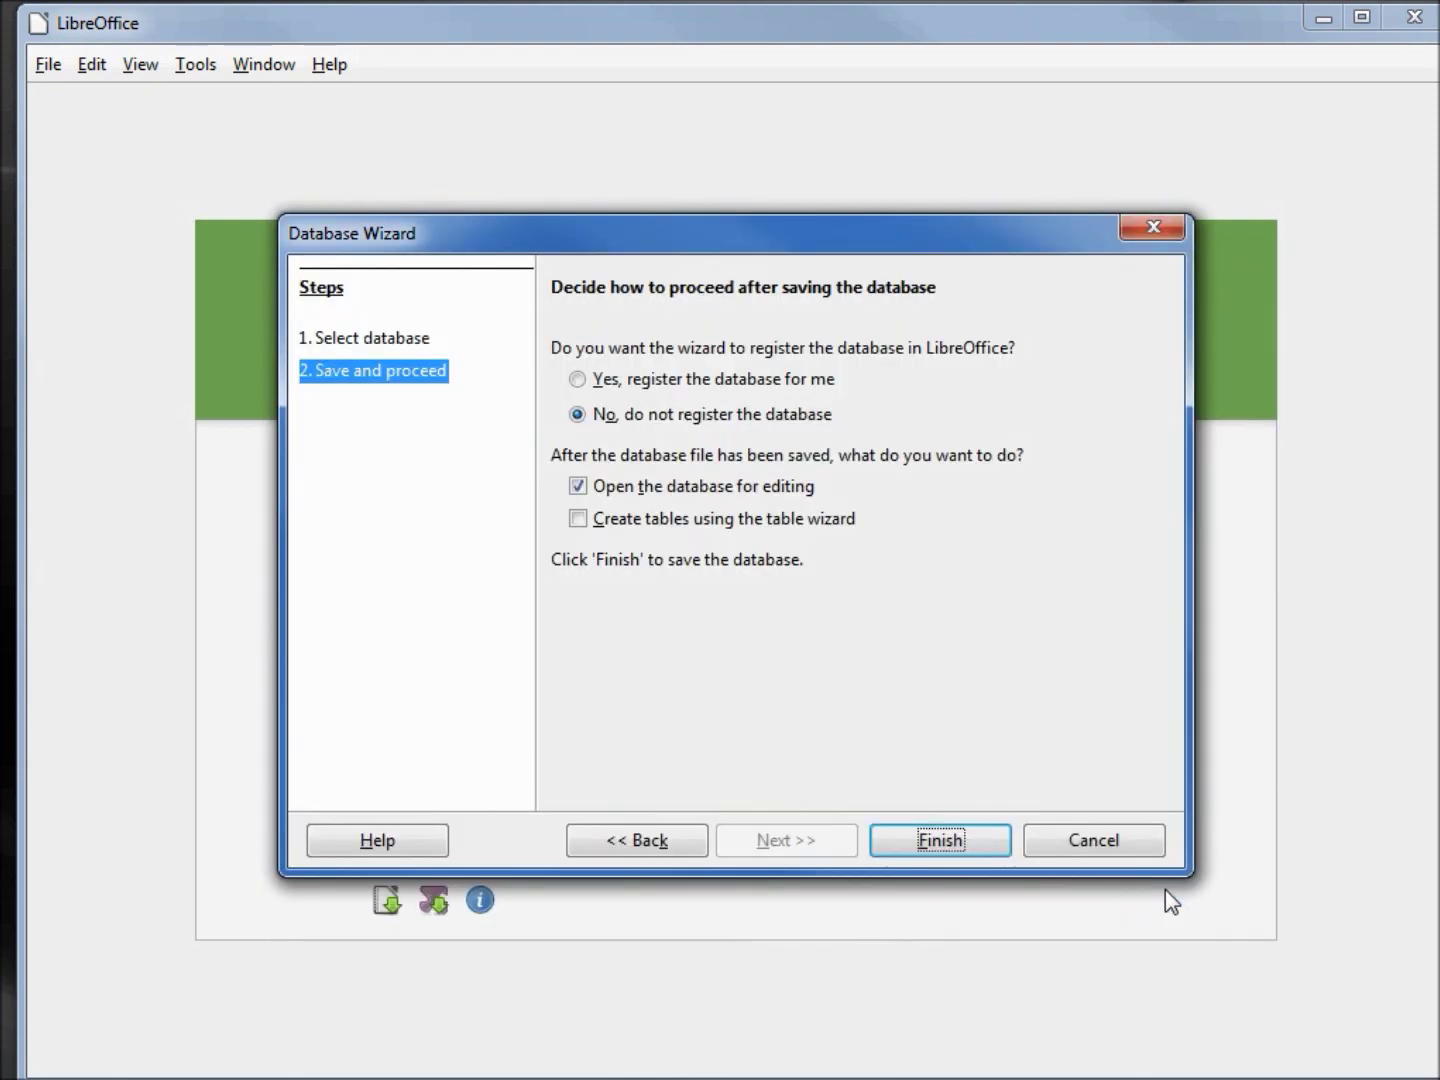
key(Return)
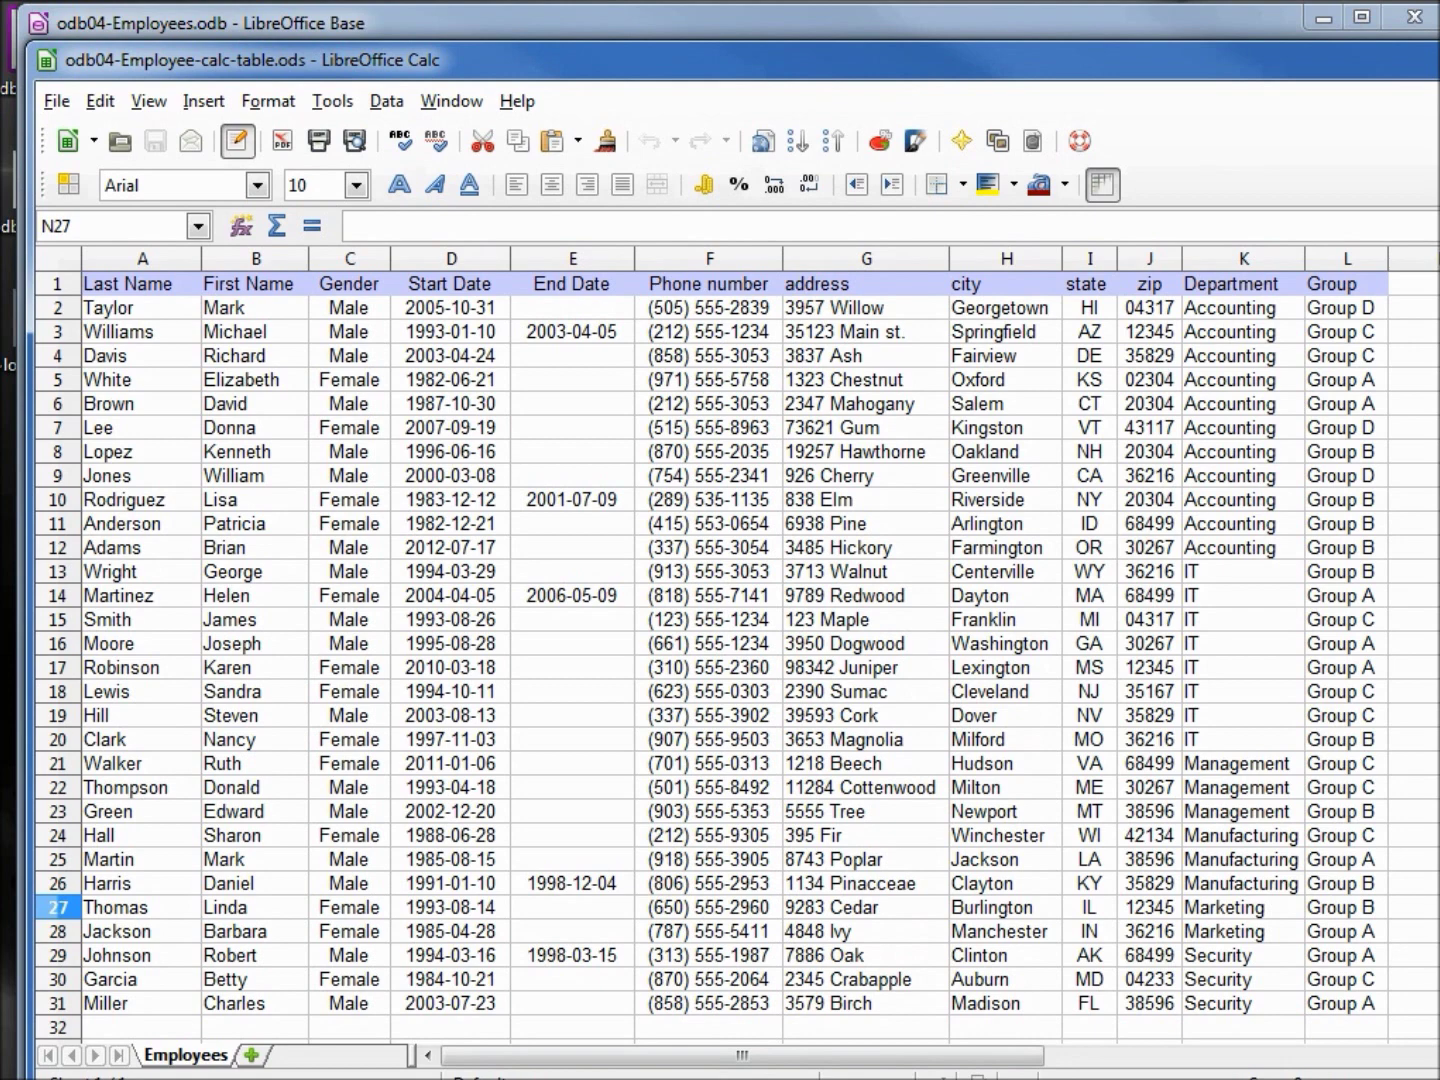
Copy the employee range A1:L31 from the Calc sheet and switch to the Base window.
drag(1360, 1003, 153, 288)
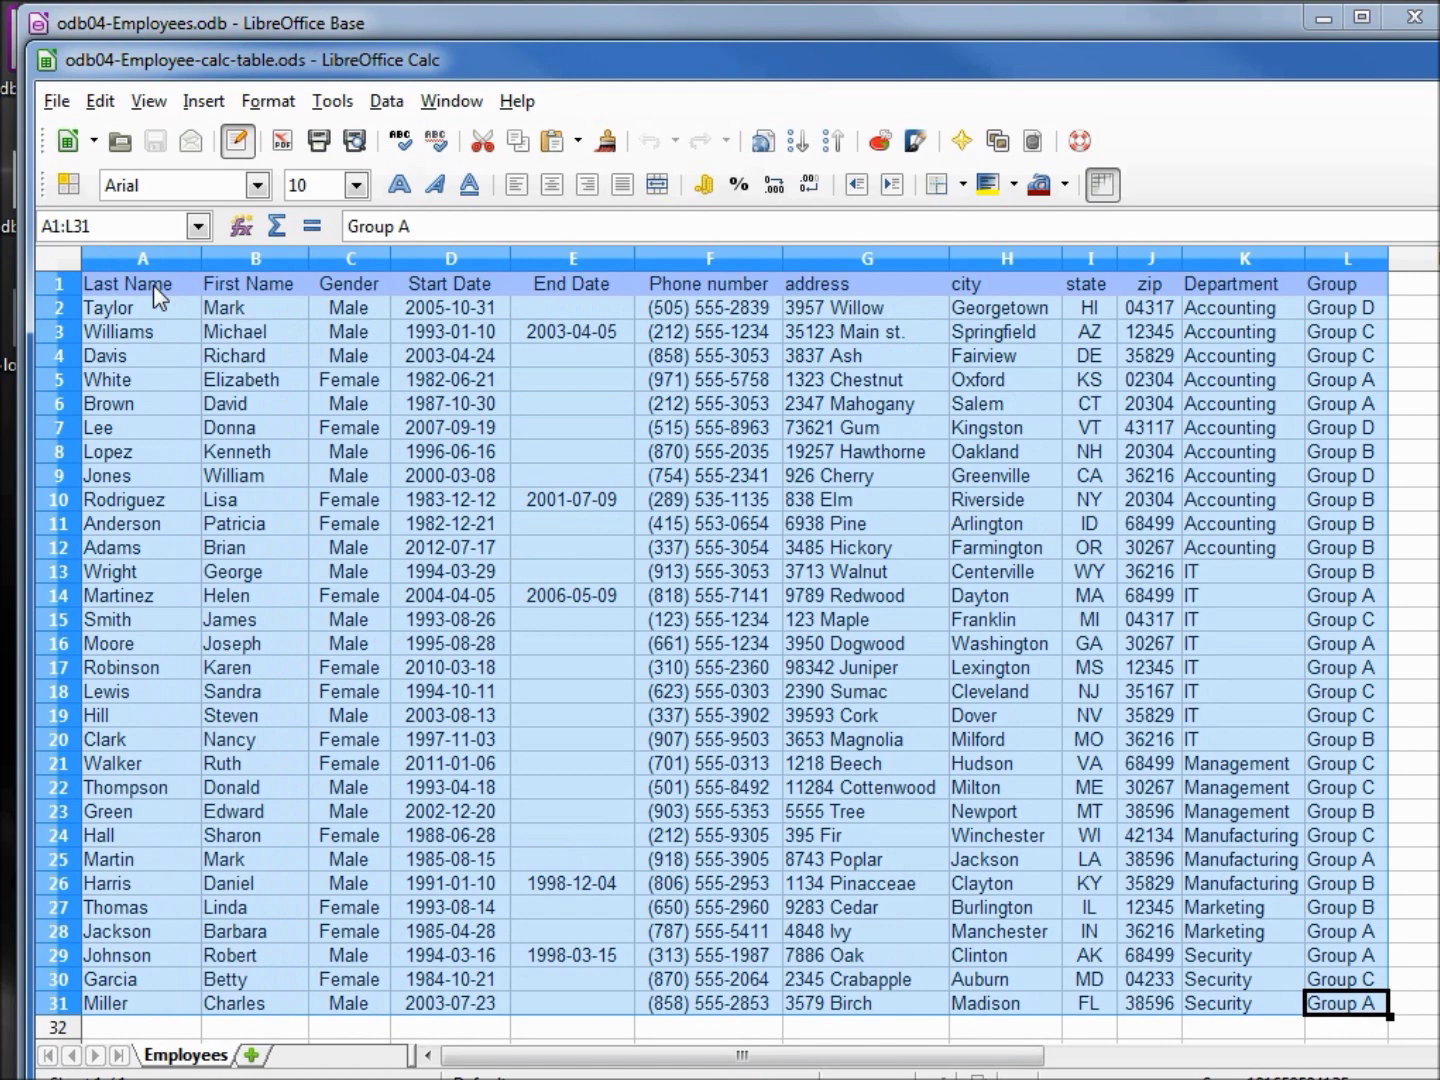
right_click(153, 285)
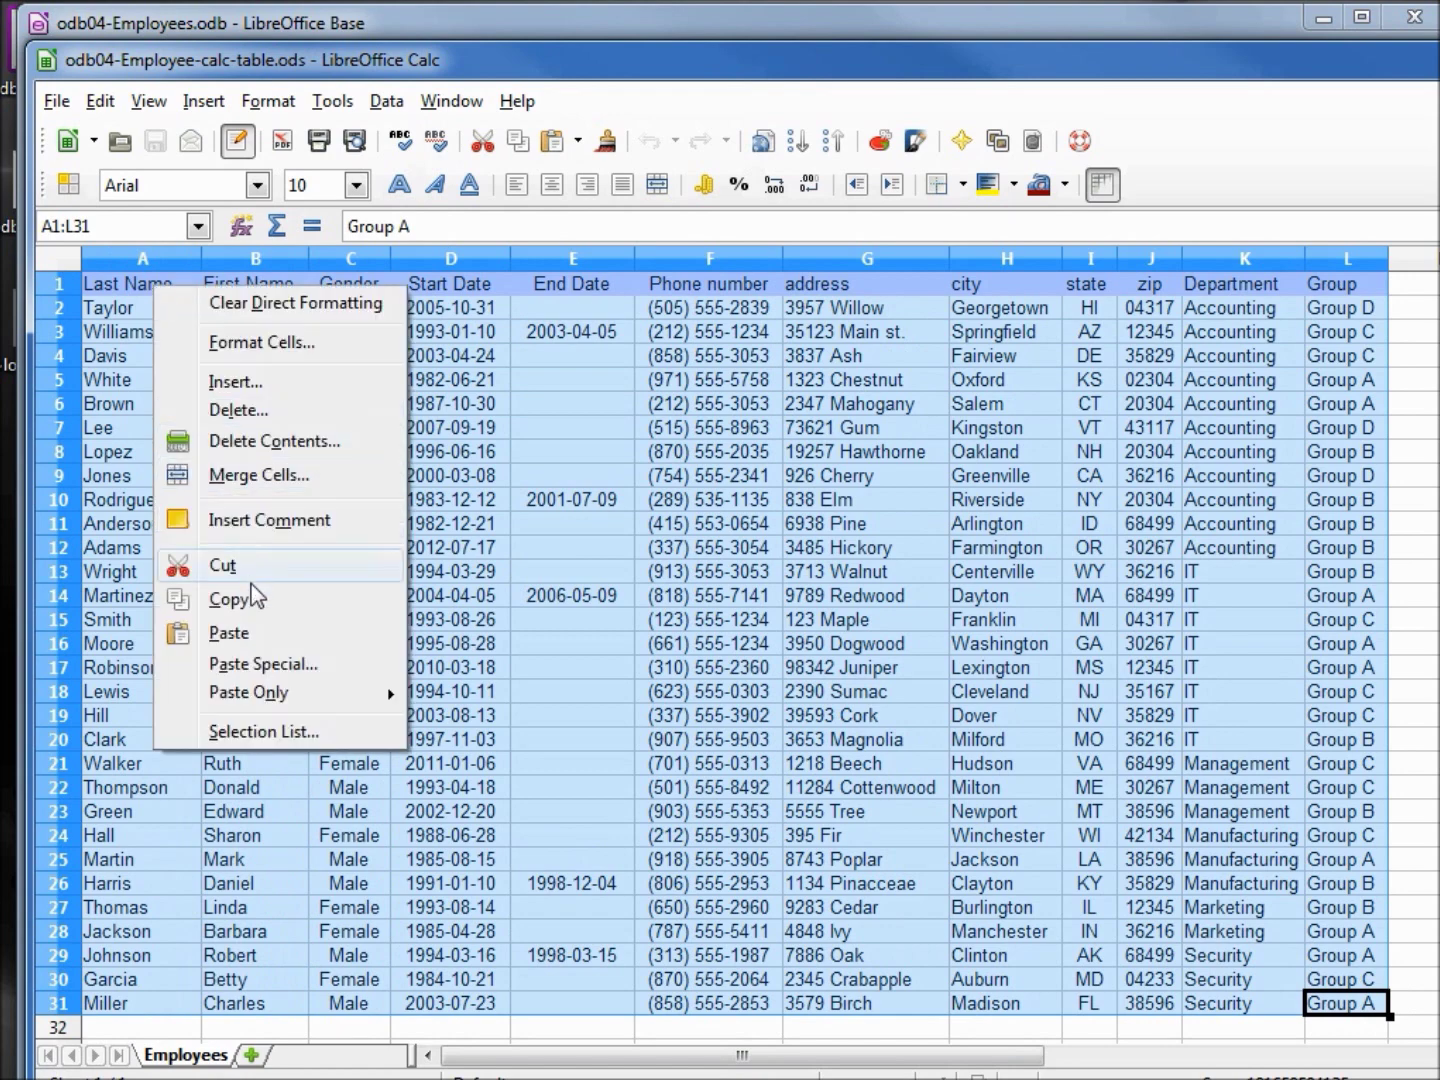
click(290, 602)
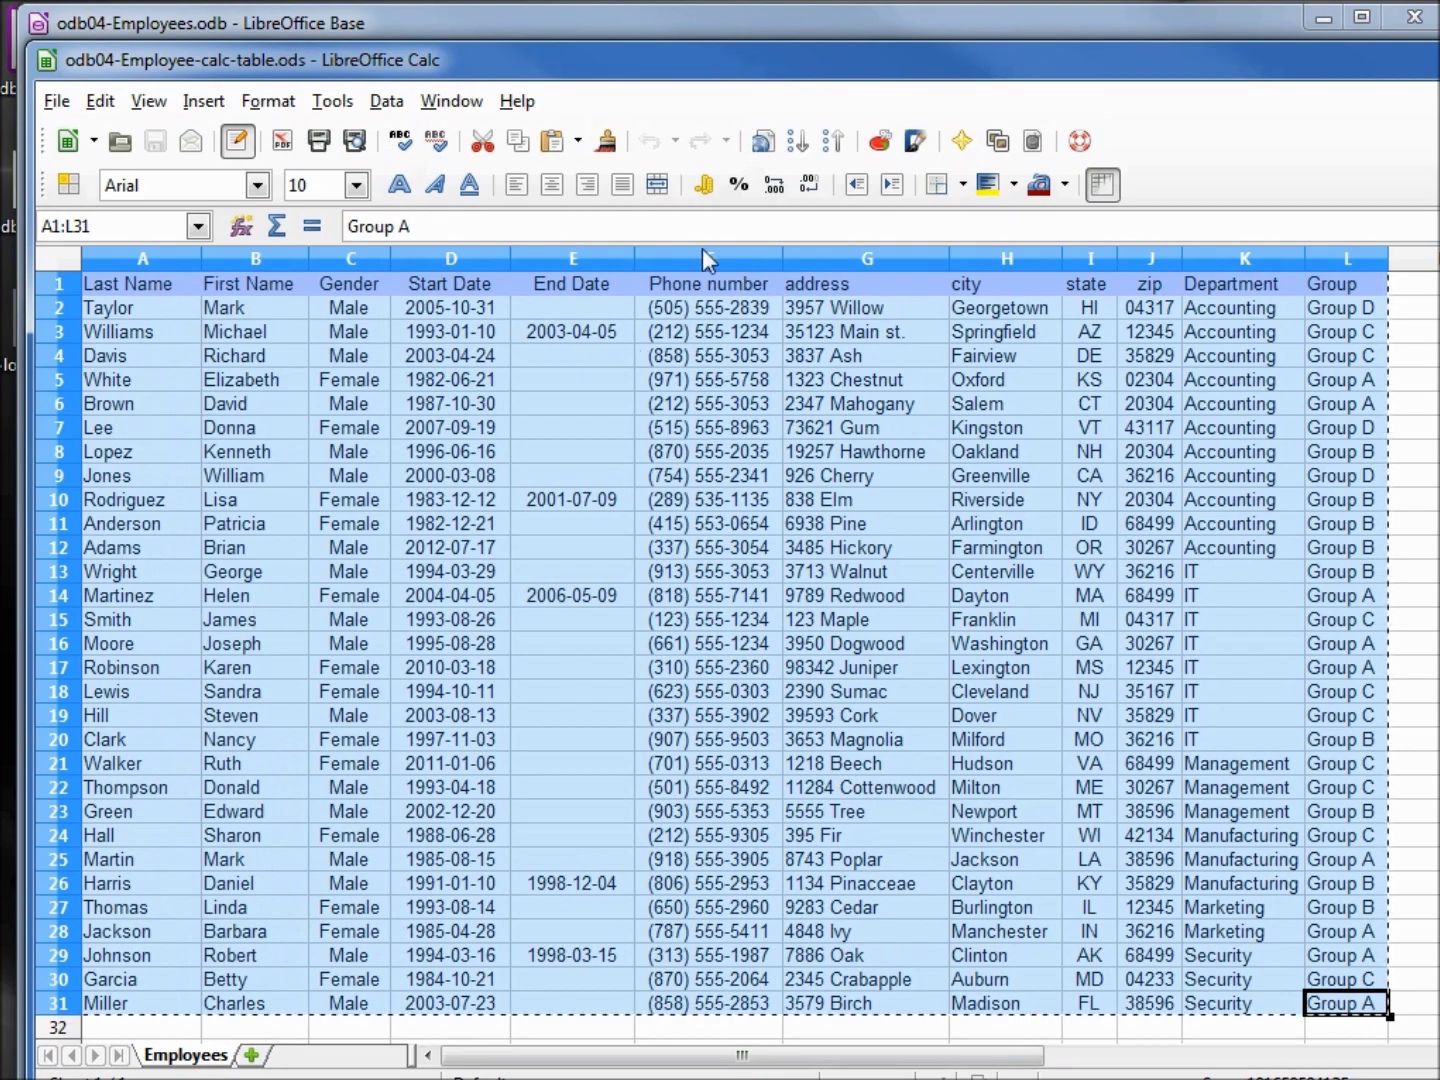
click(782, 14)
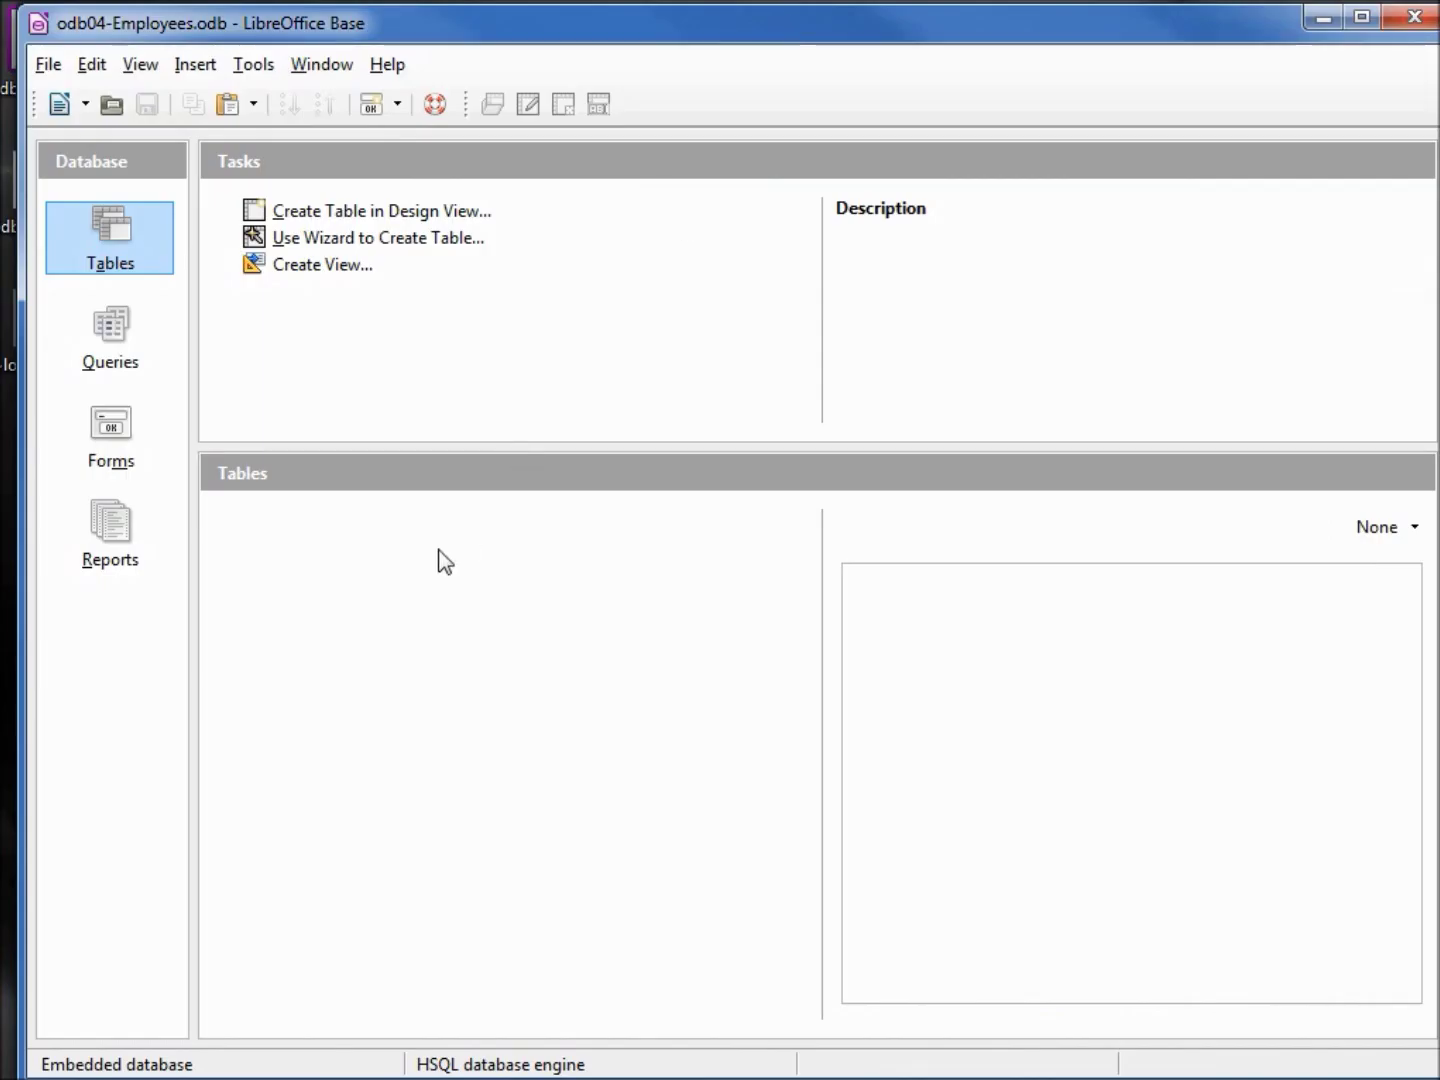
Paste the copied data as a new table named employees with definition and data.
right_click(267, 554)
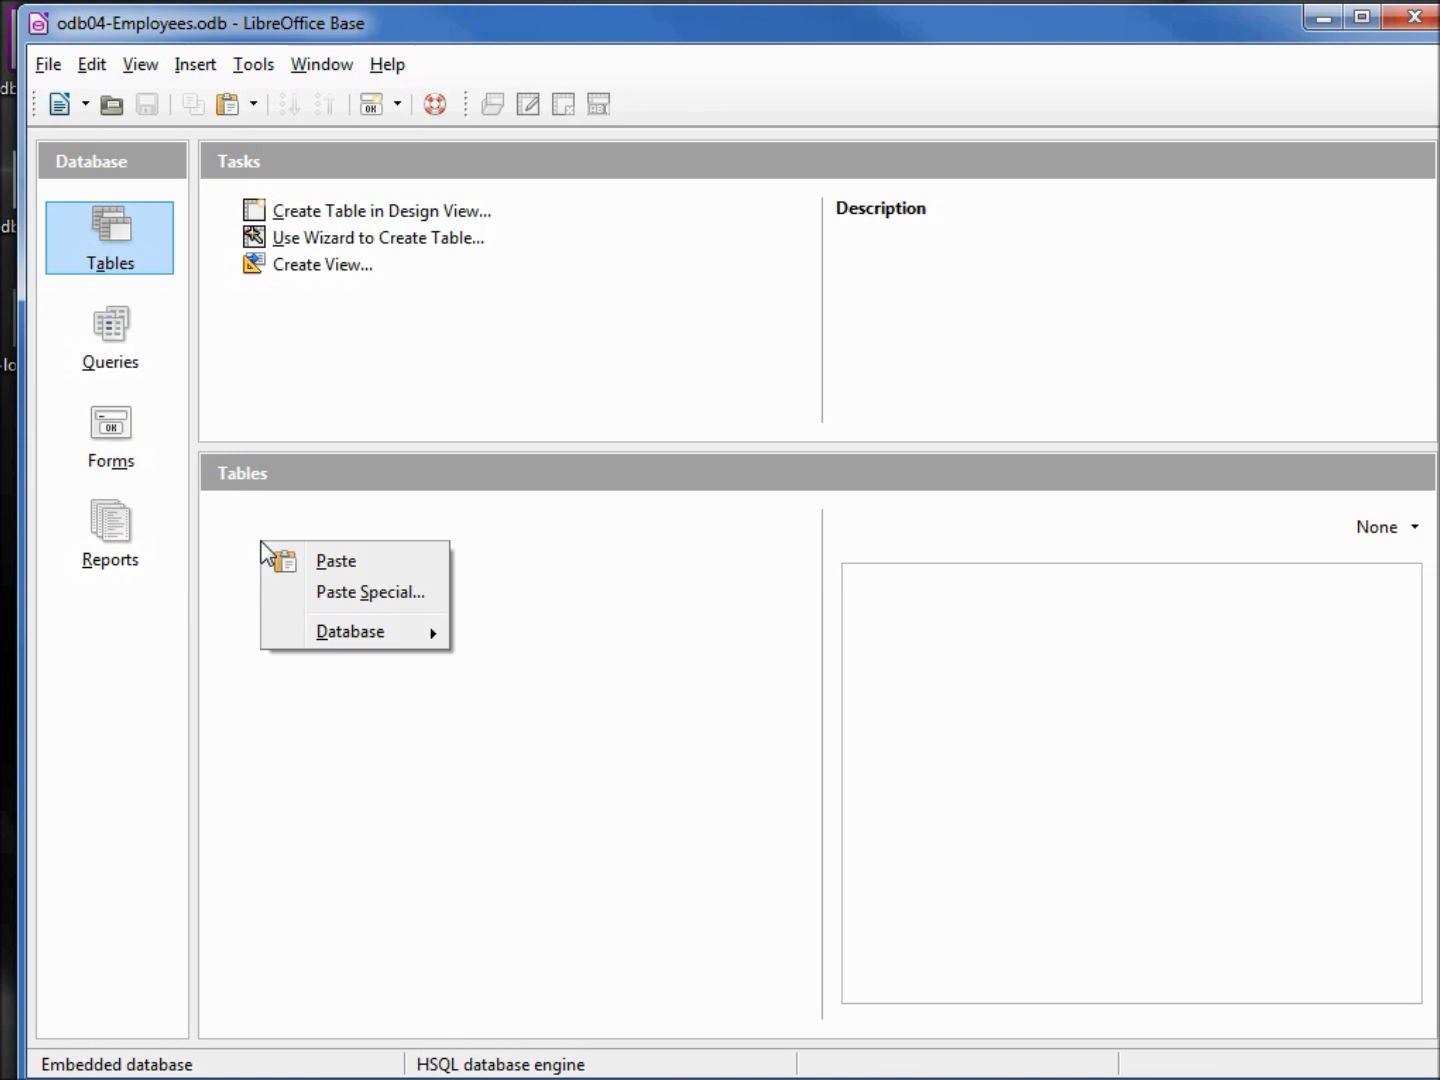
click(346, 568)
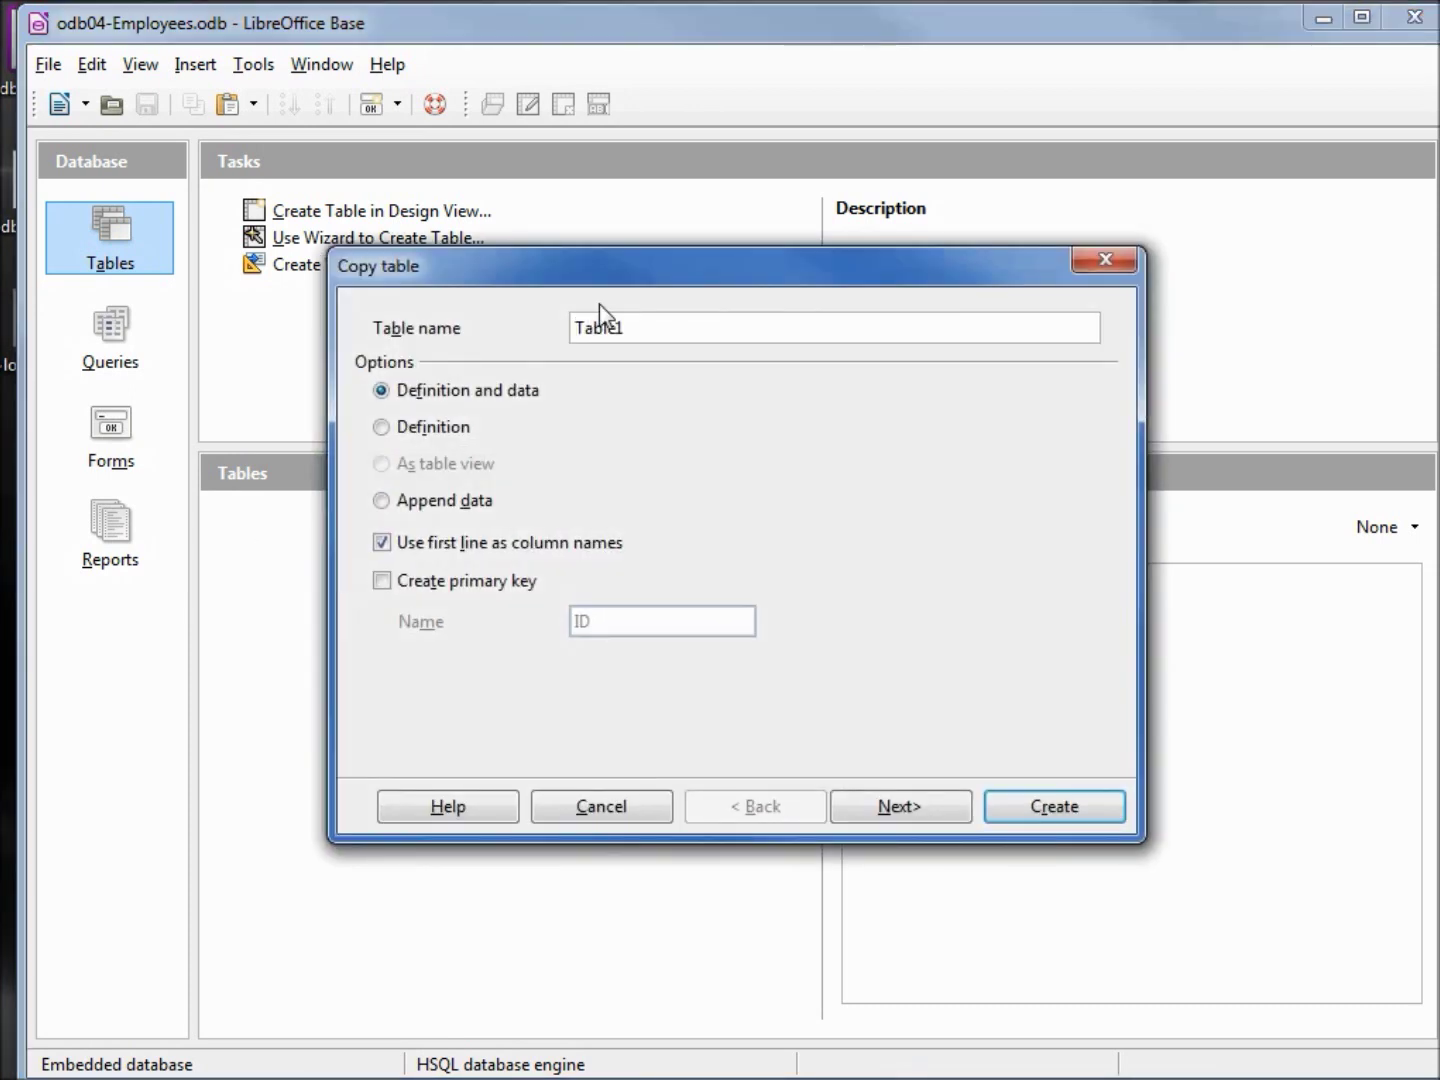
drag(652, 328, 575, 328)
text(employees)
click(387, 429)
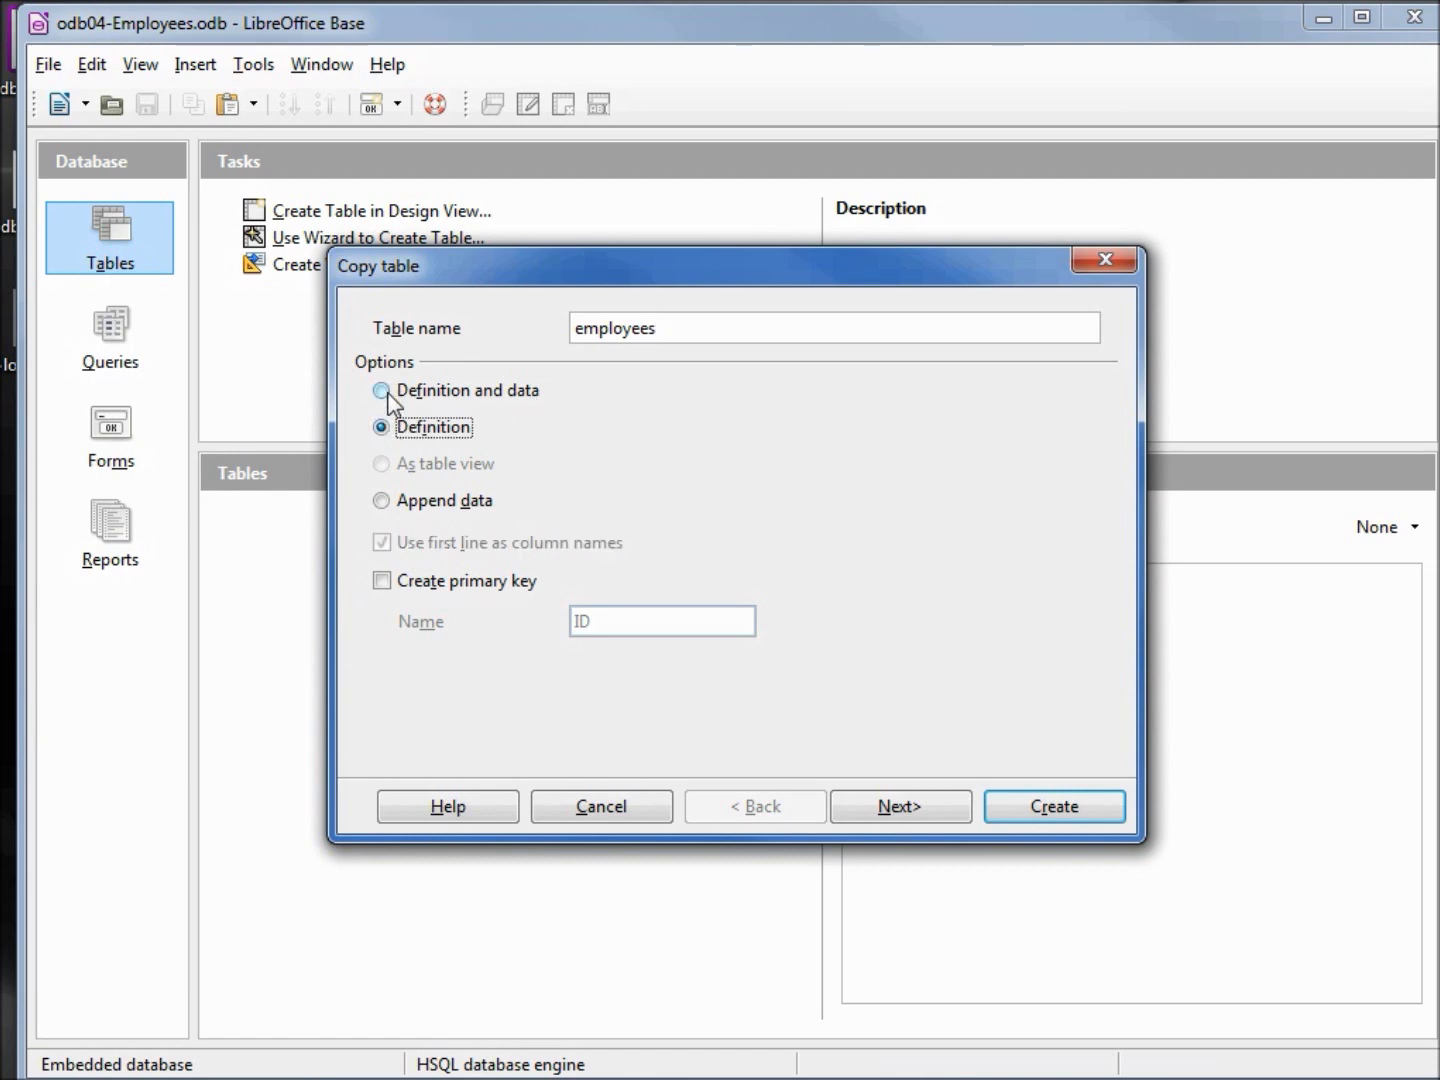
click(383, 391)
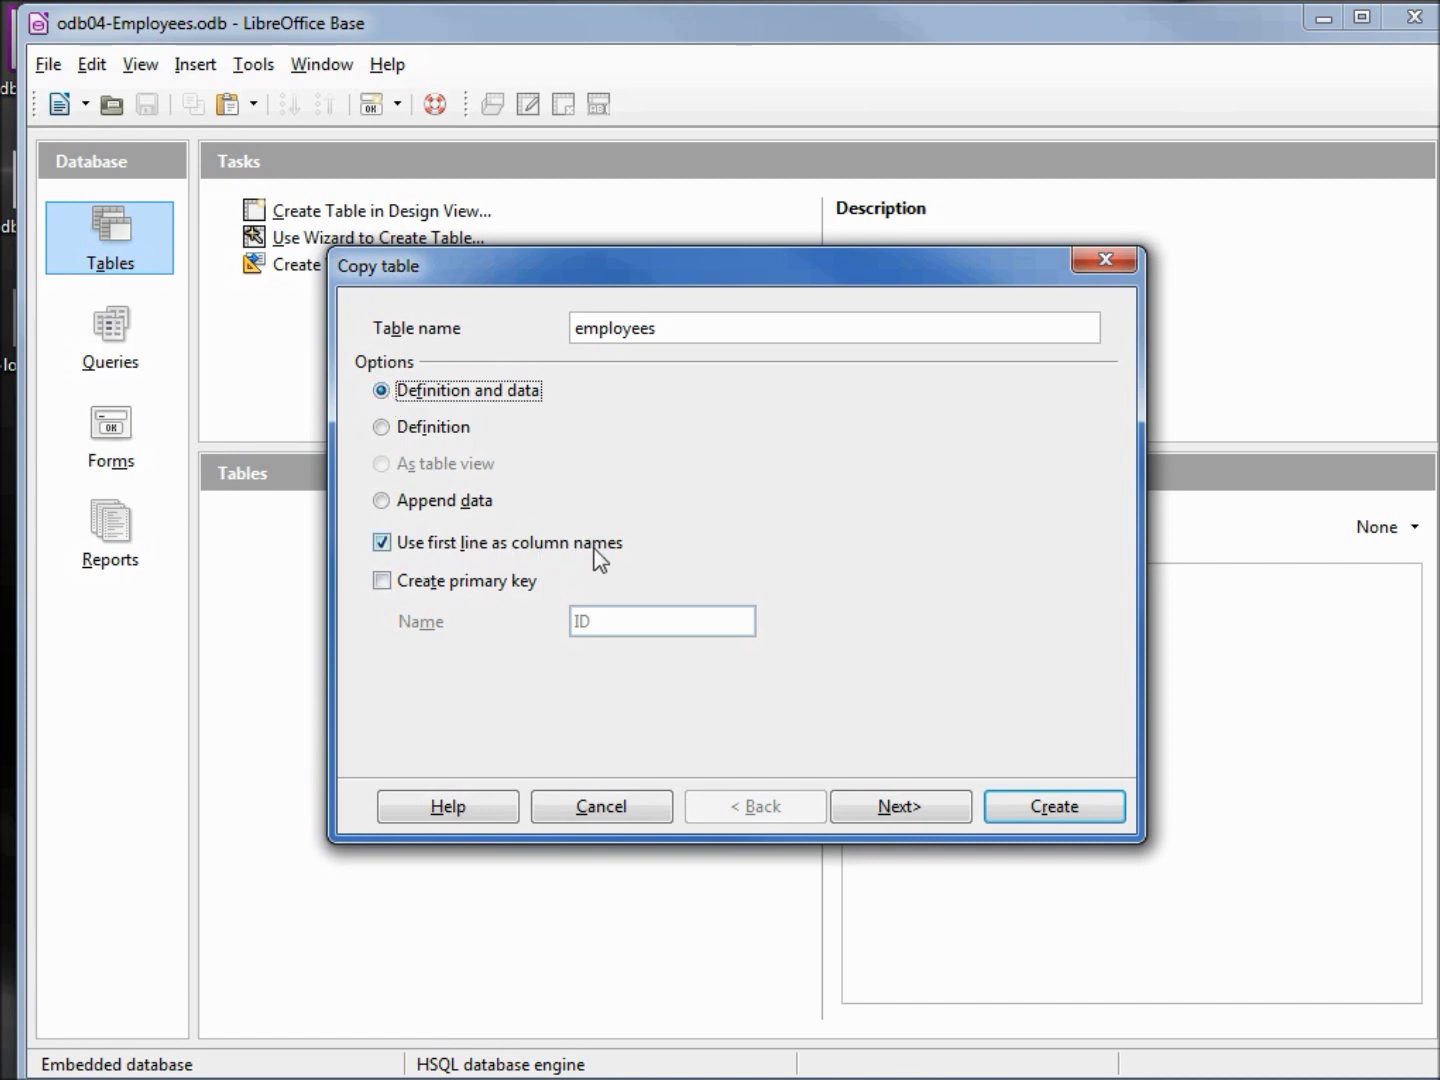
Add an employee-ID primary key and include all columns in the new table.
click(381, 583)
drag(617, 620, 565, 618)
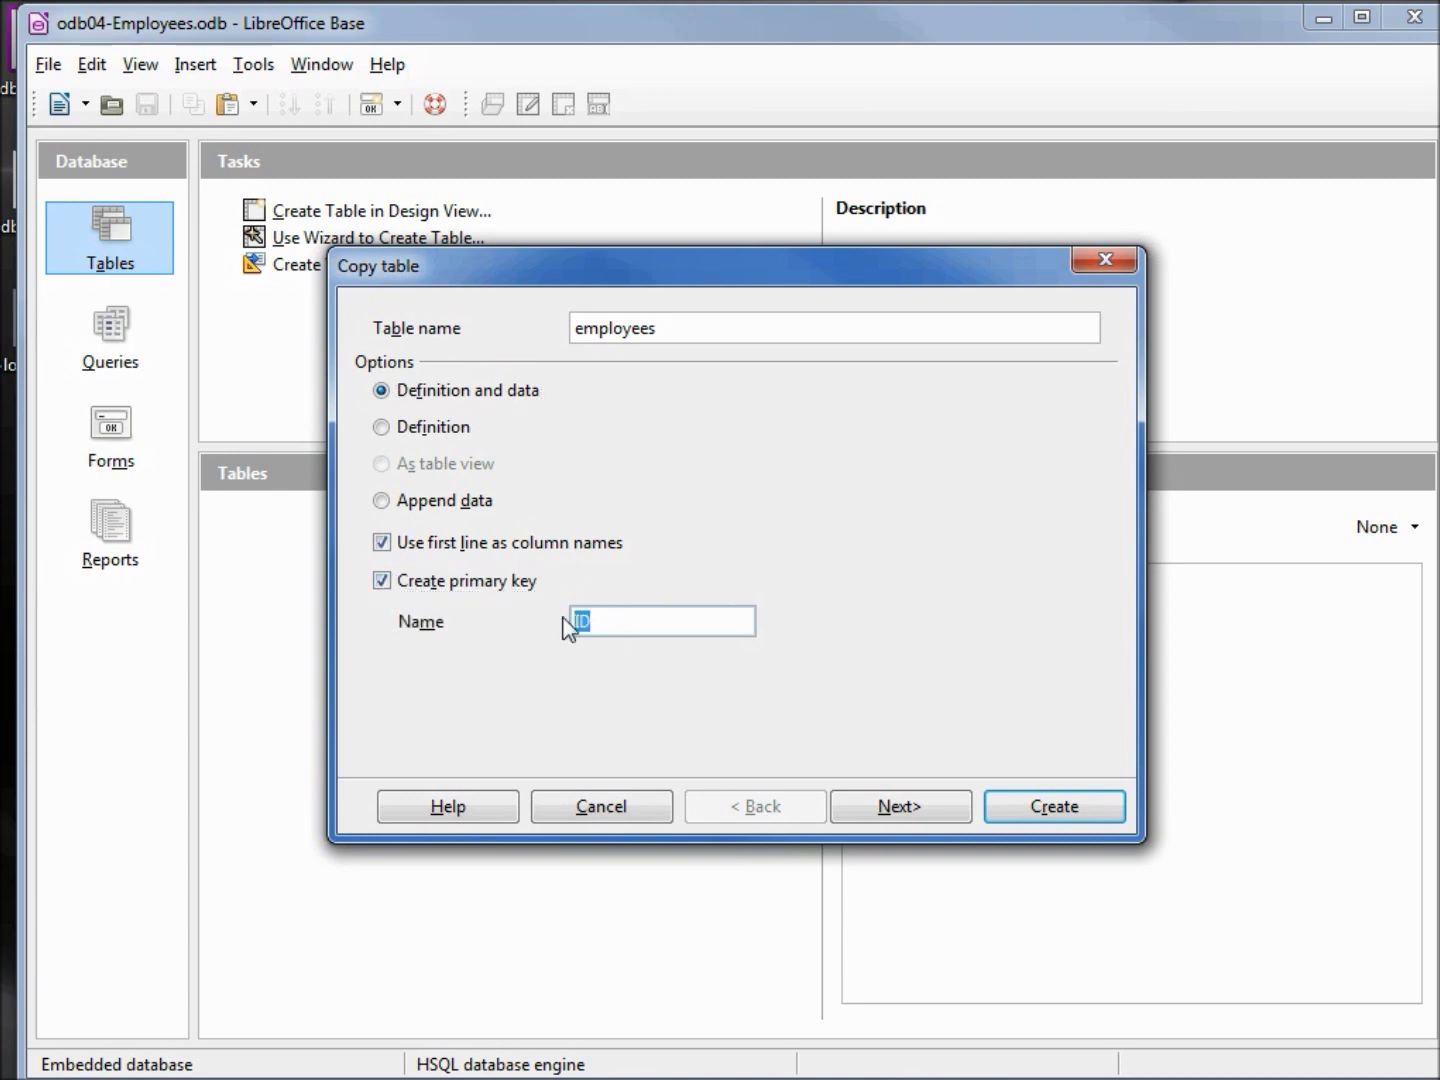
key(Left)
text(employee-)
click(905, 810)
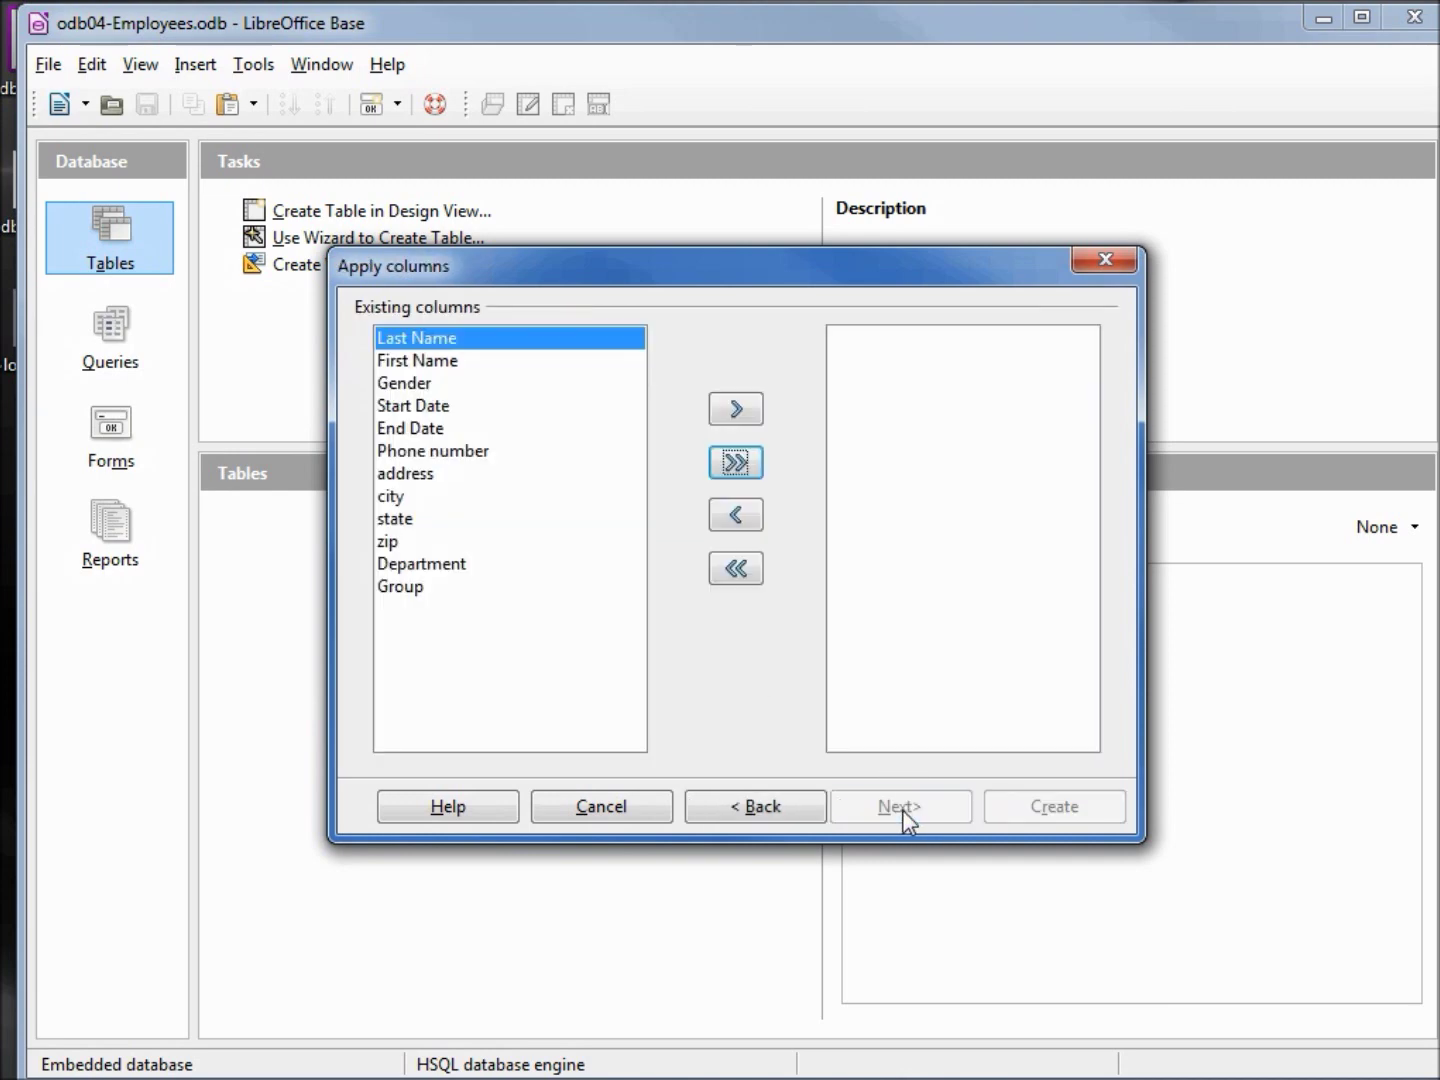
click(736, 463)
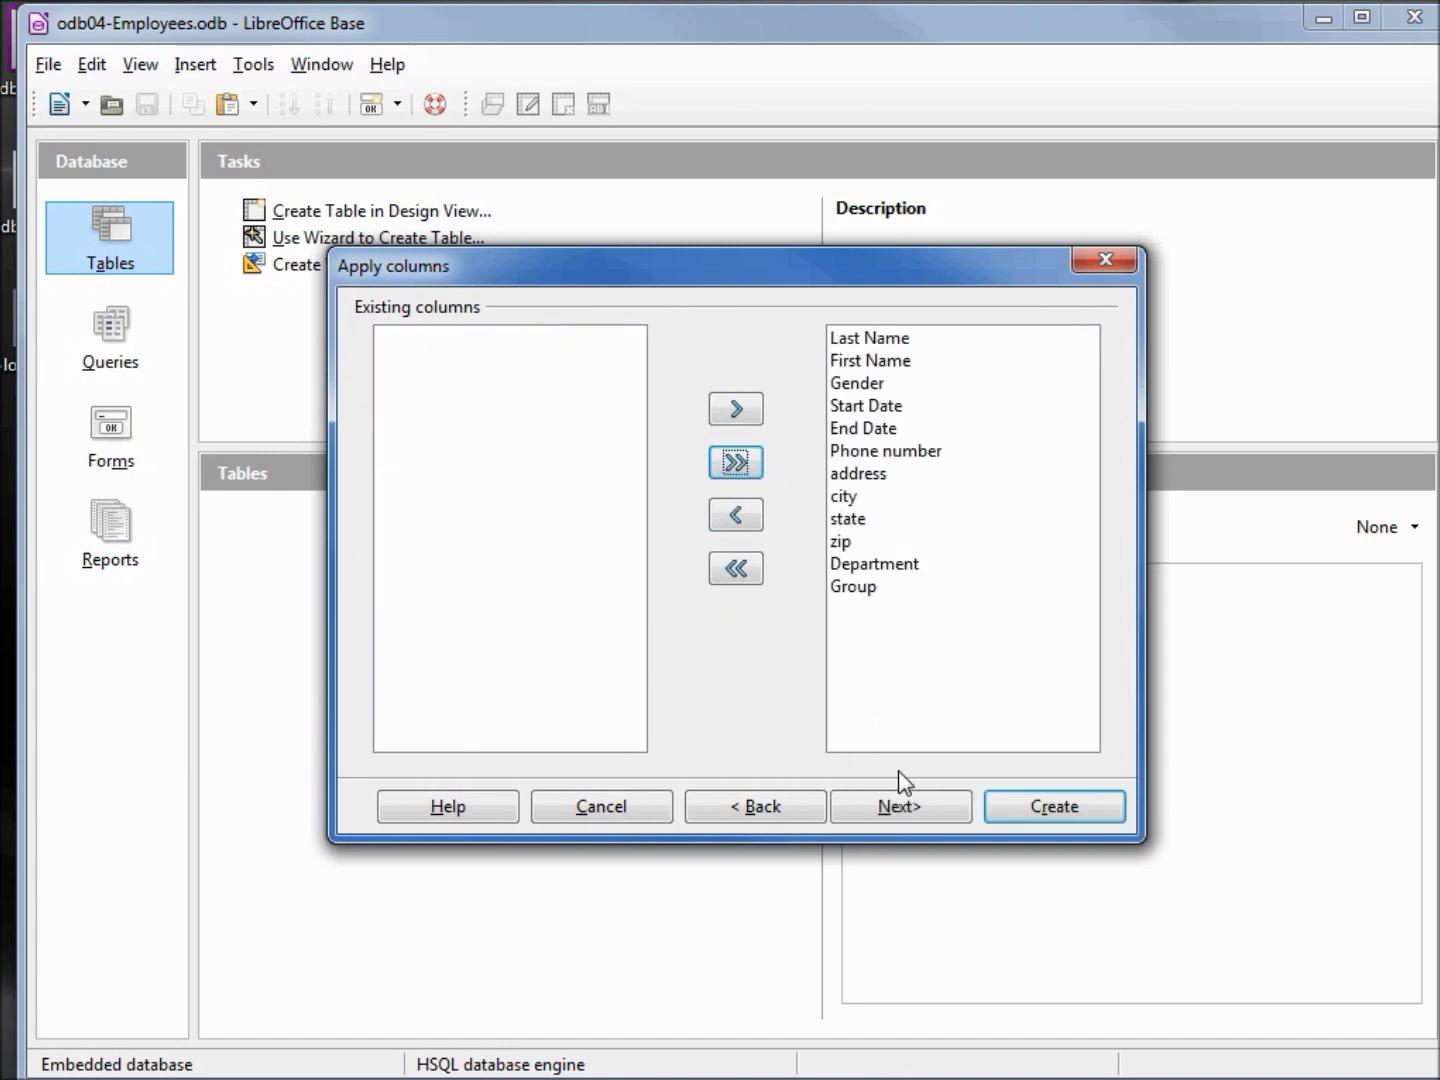
click(899, 805)
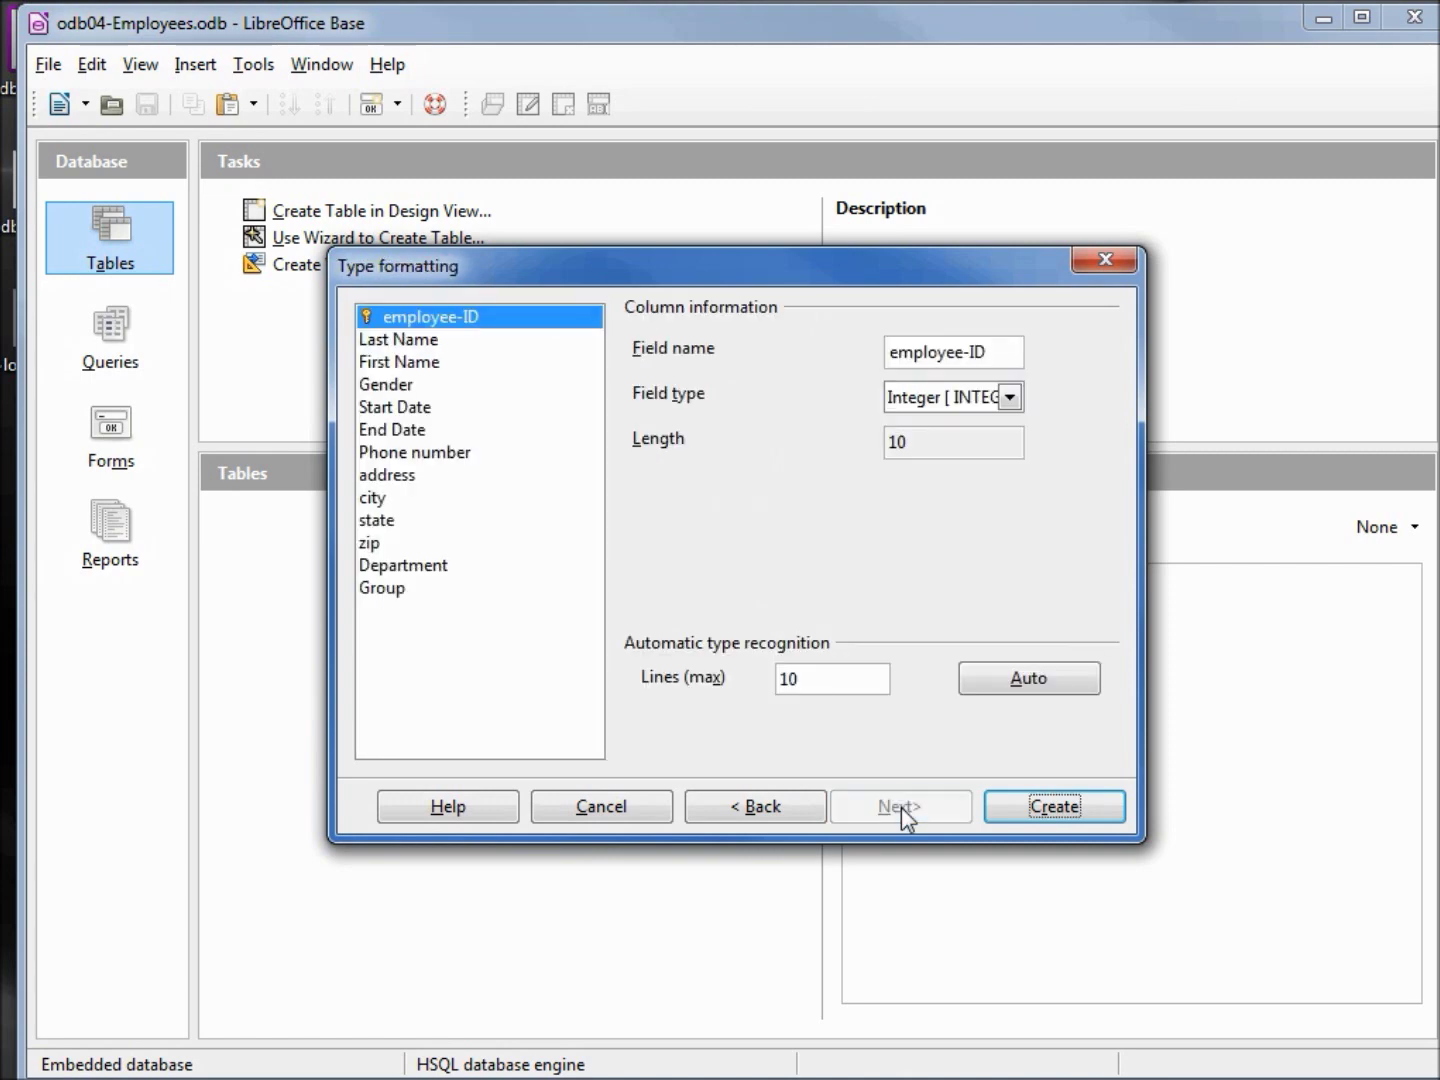
Make Last Name a required entry and keep First Name optional.
click(395, 344)
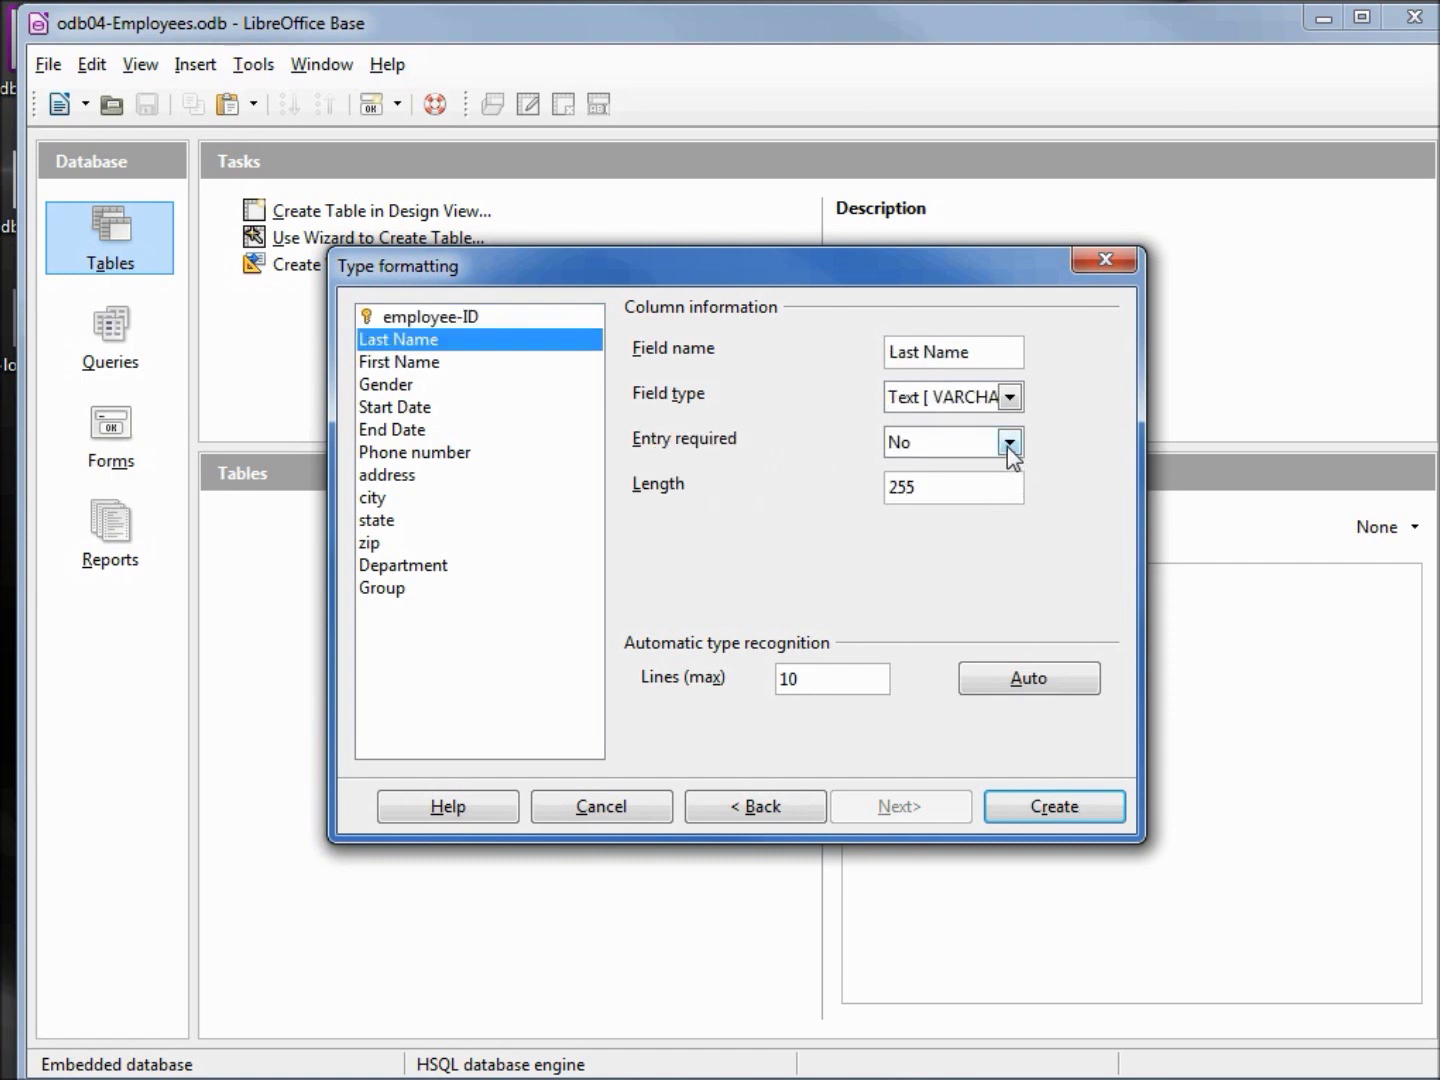
click(1009, 443)
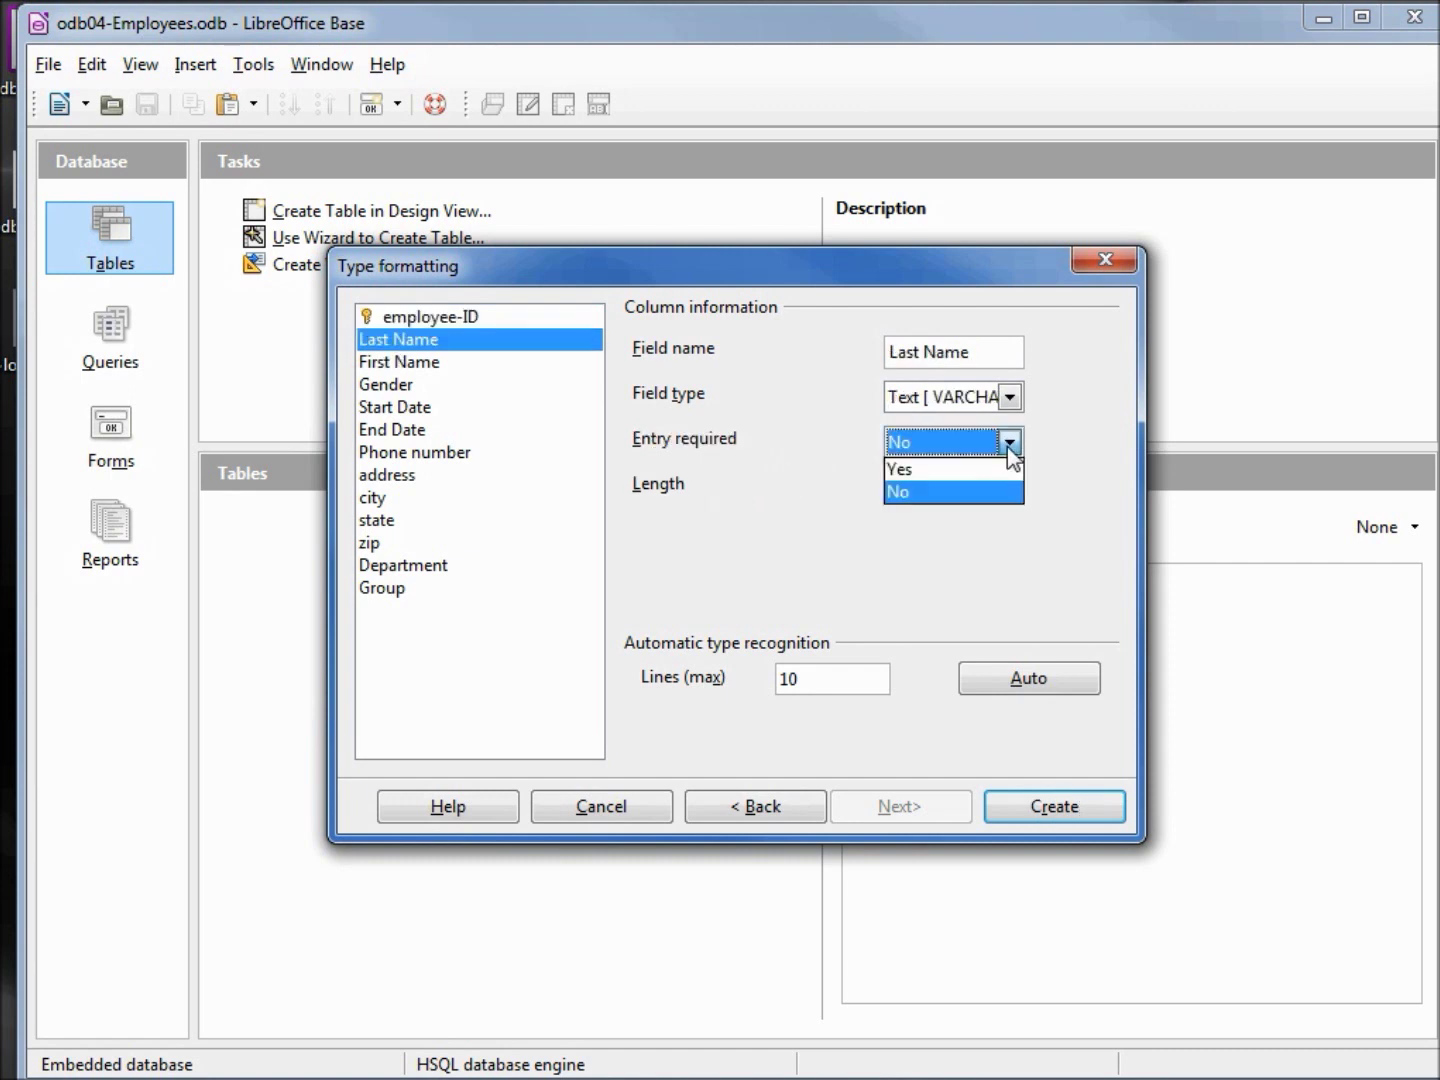
click(969, 473)
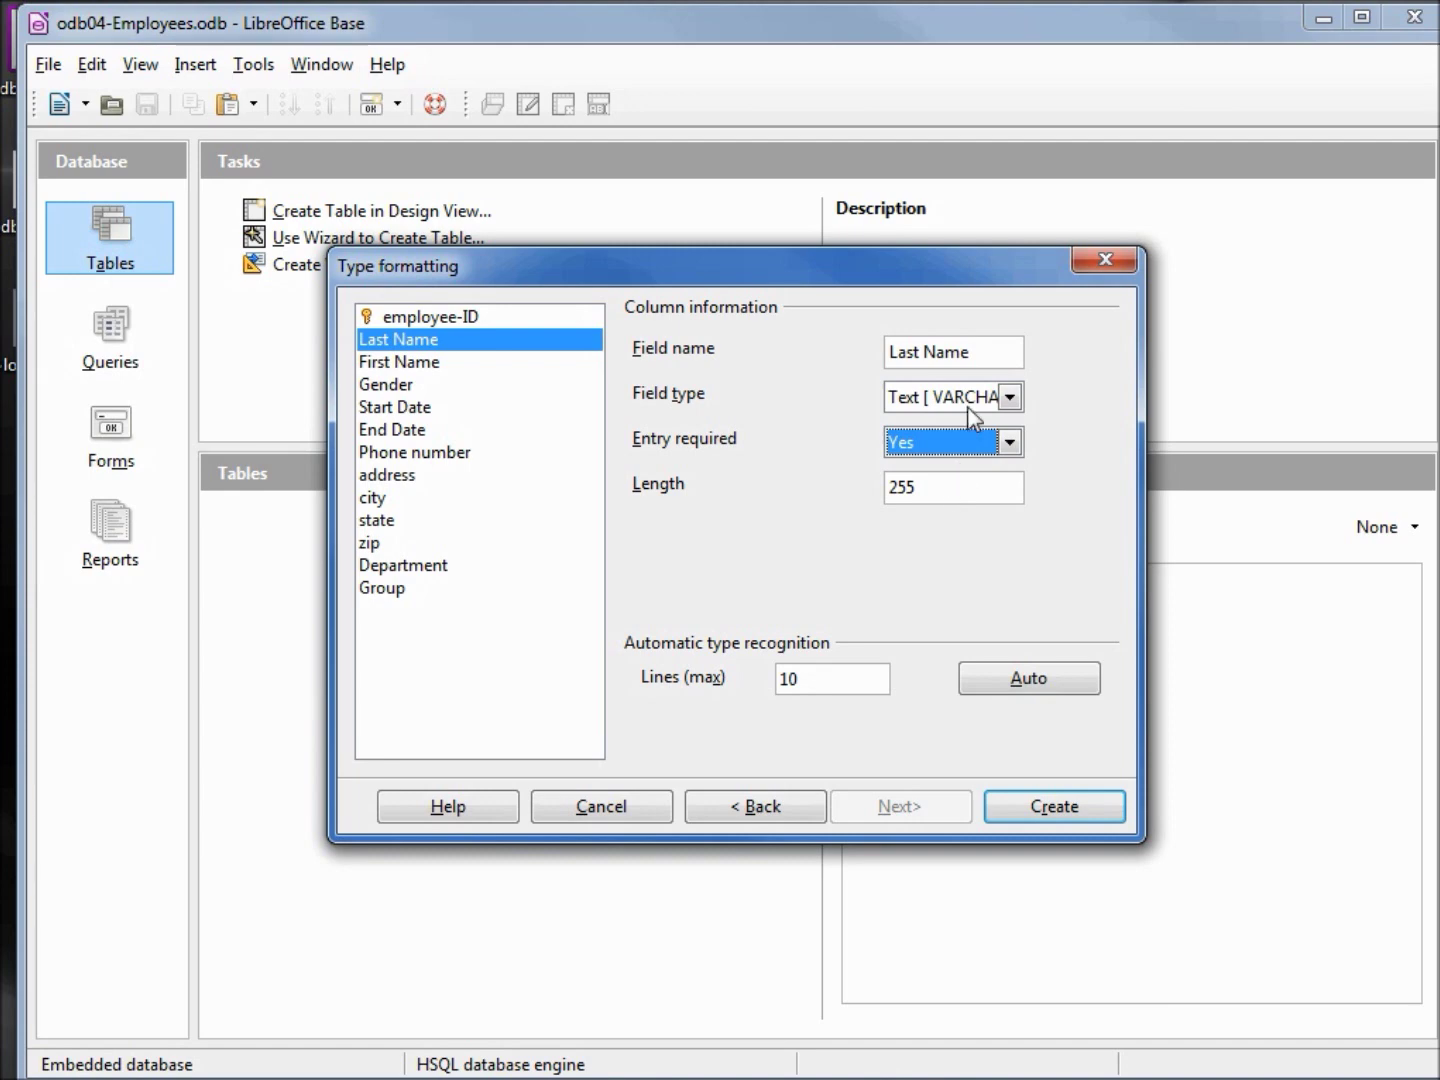
click(405, 365)
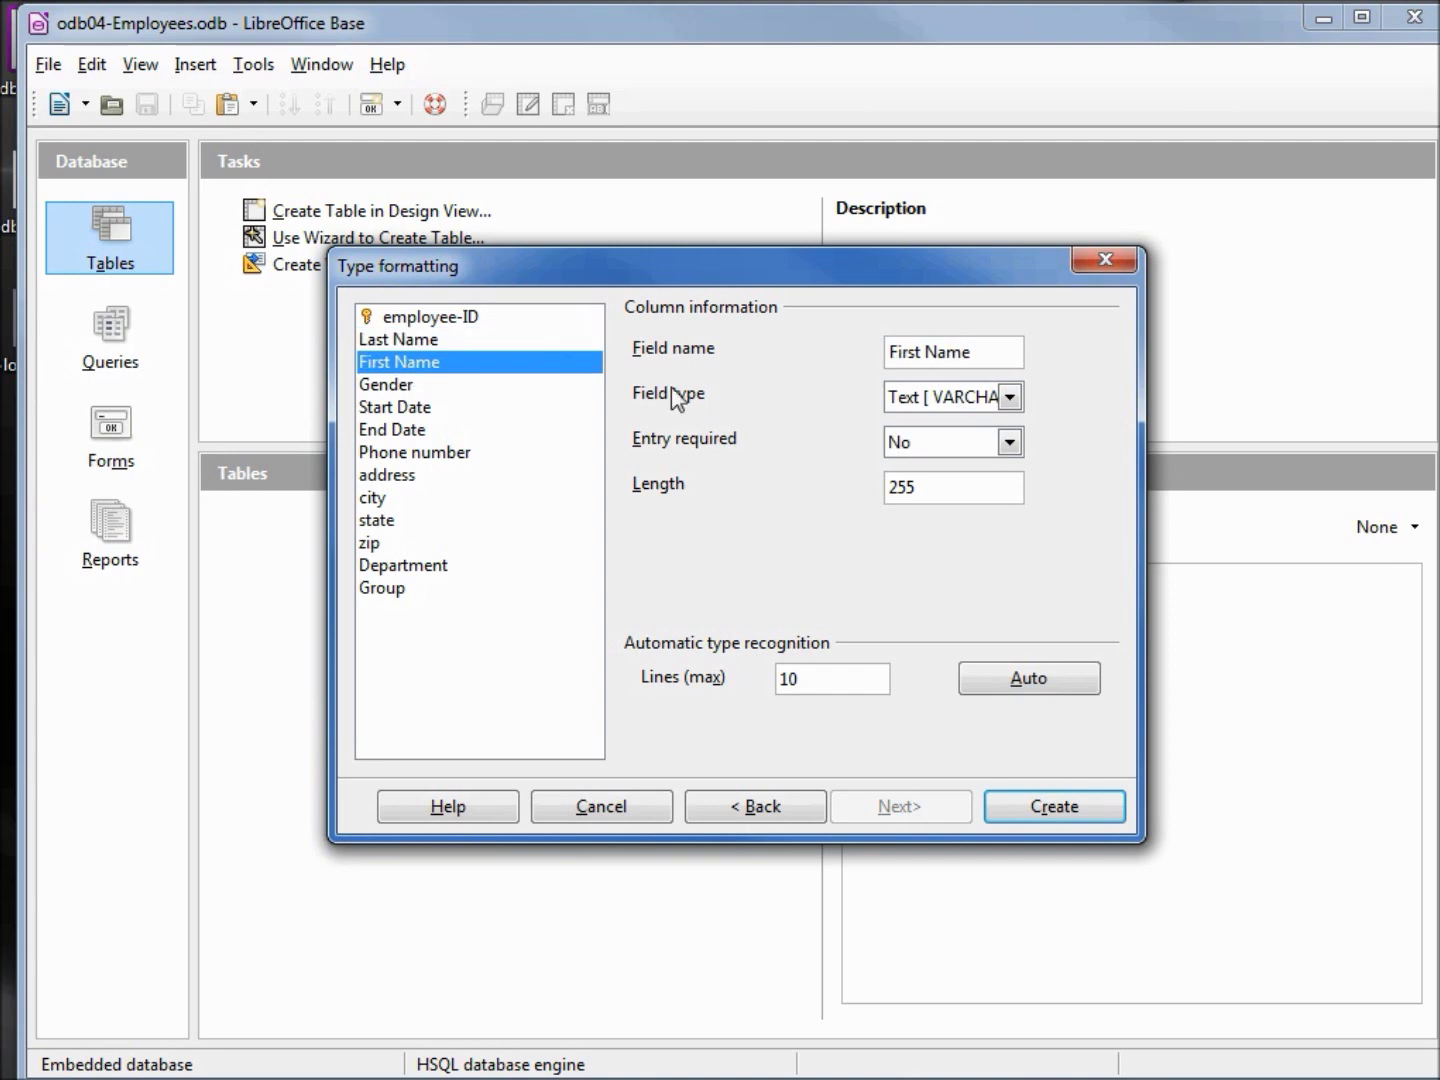
click(1010, 443)
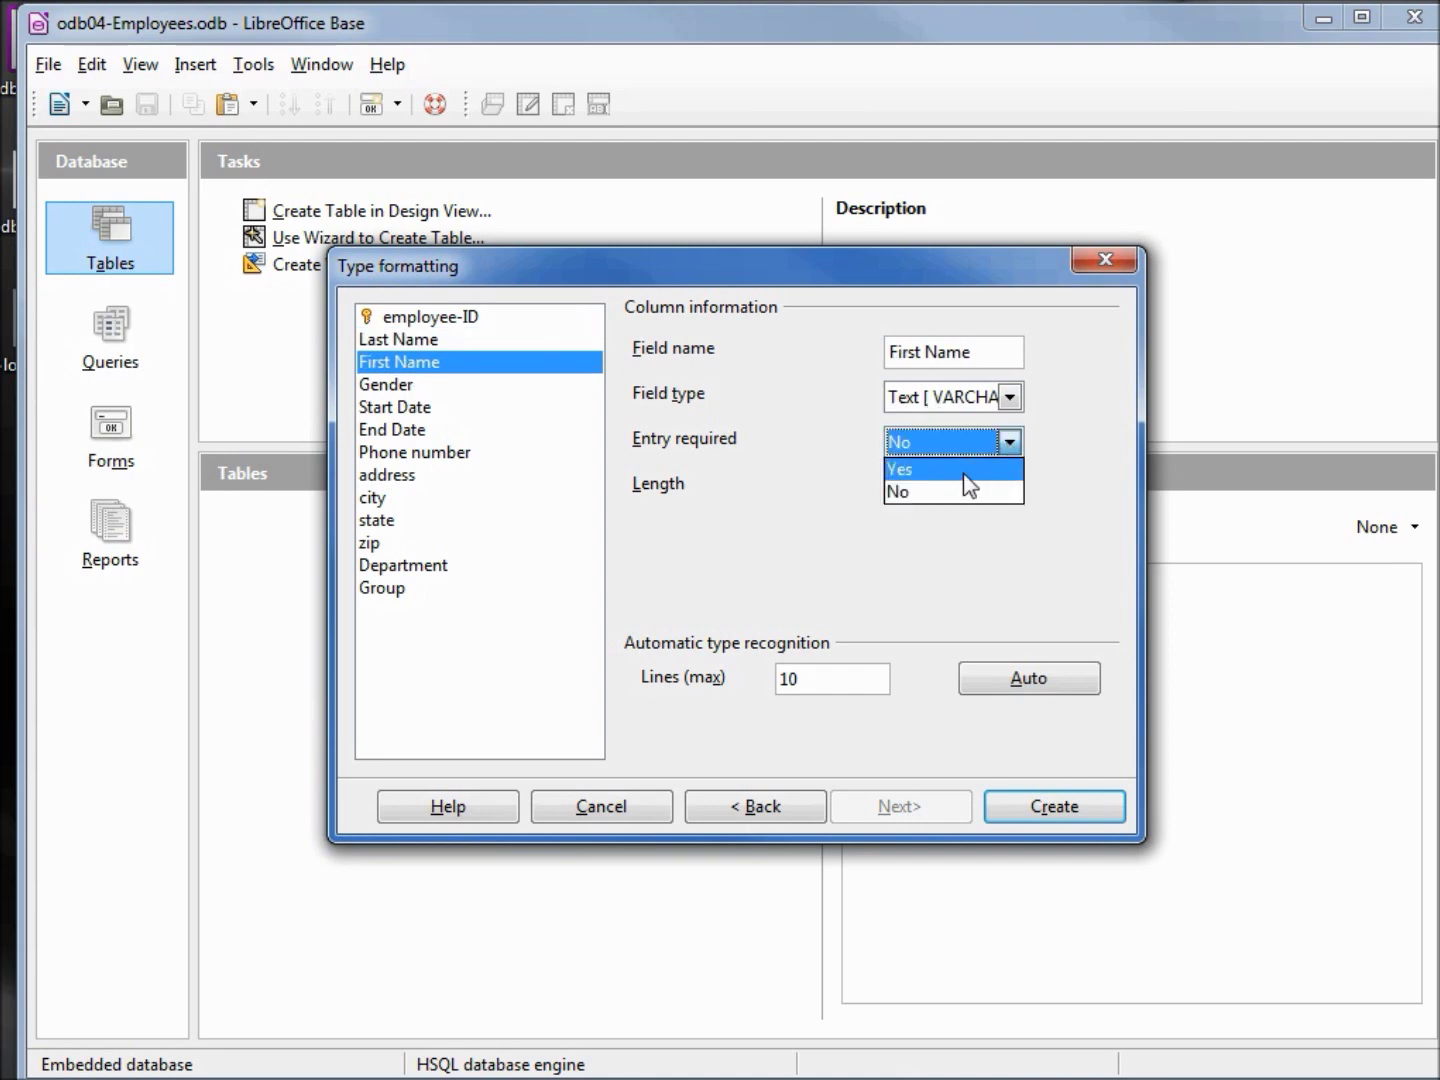
click(962, 491)
Set Gender to fixed-length text with length 6.
click(405, 384)
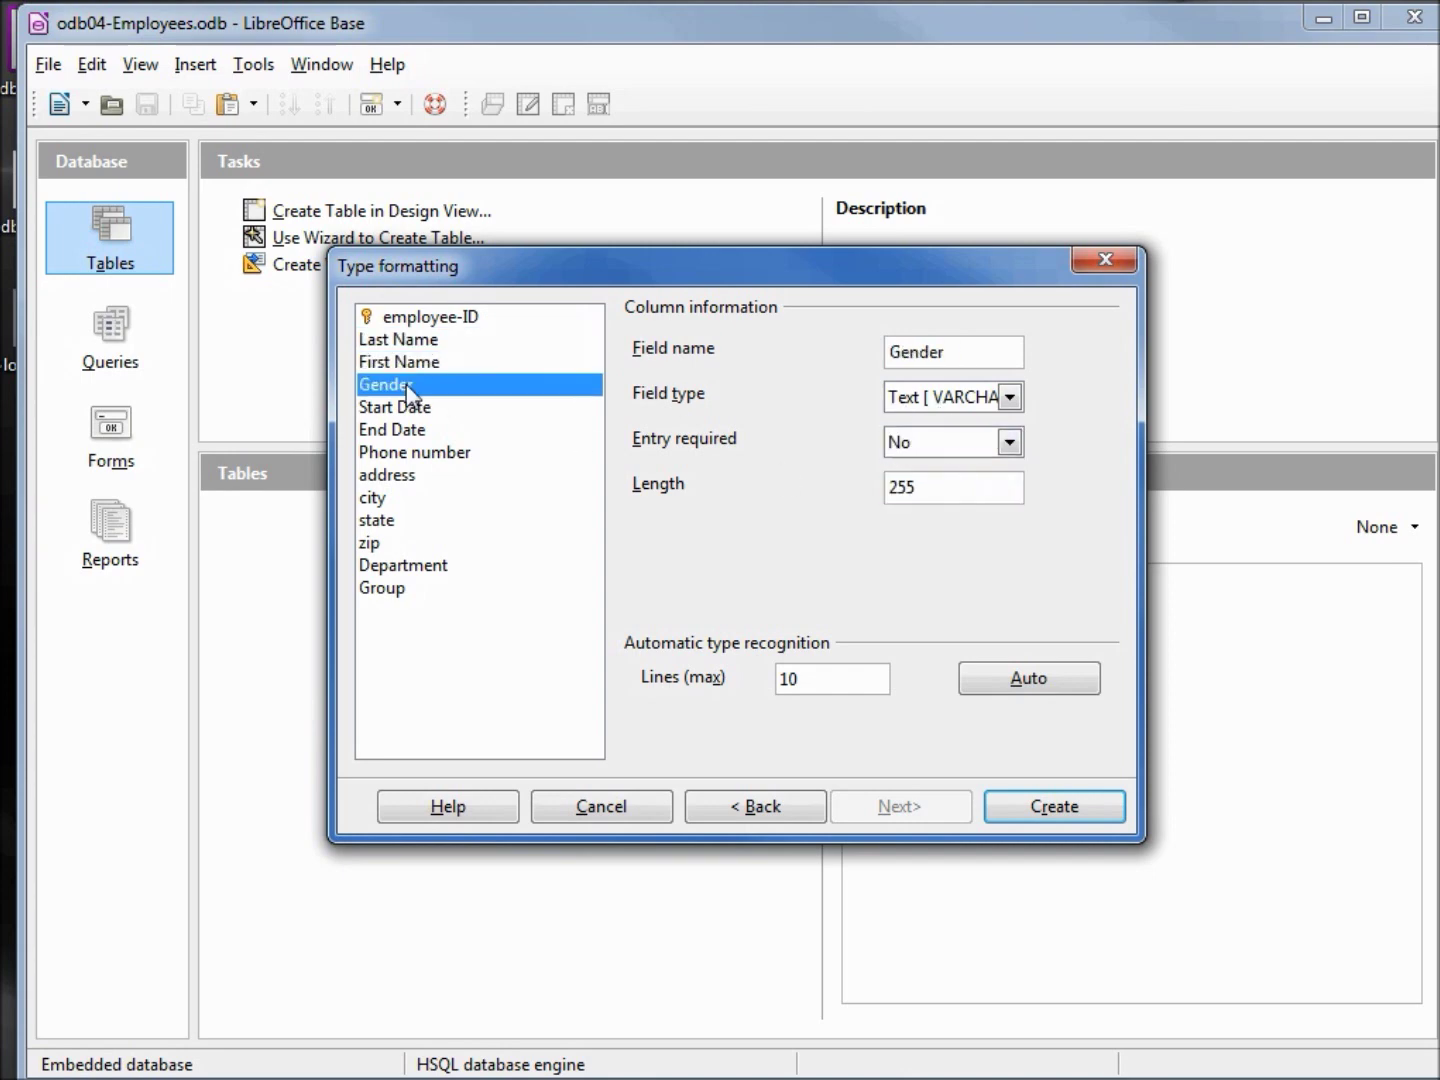
click(1009, 399)
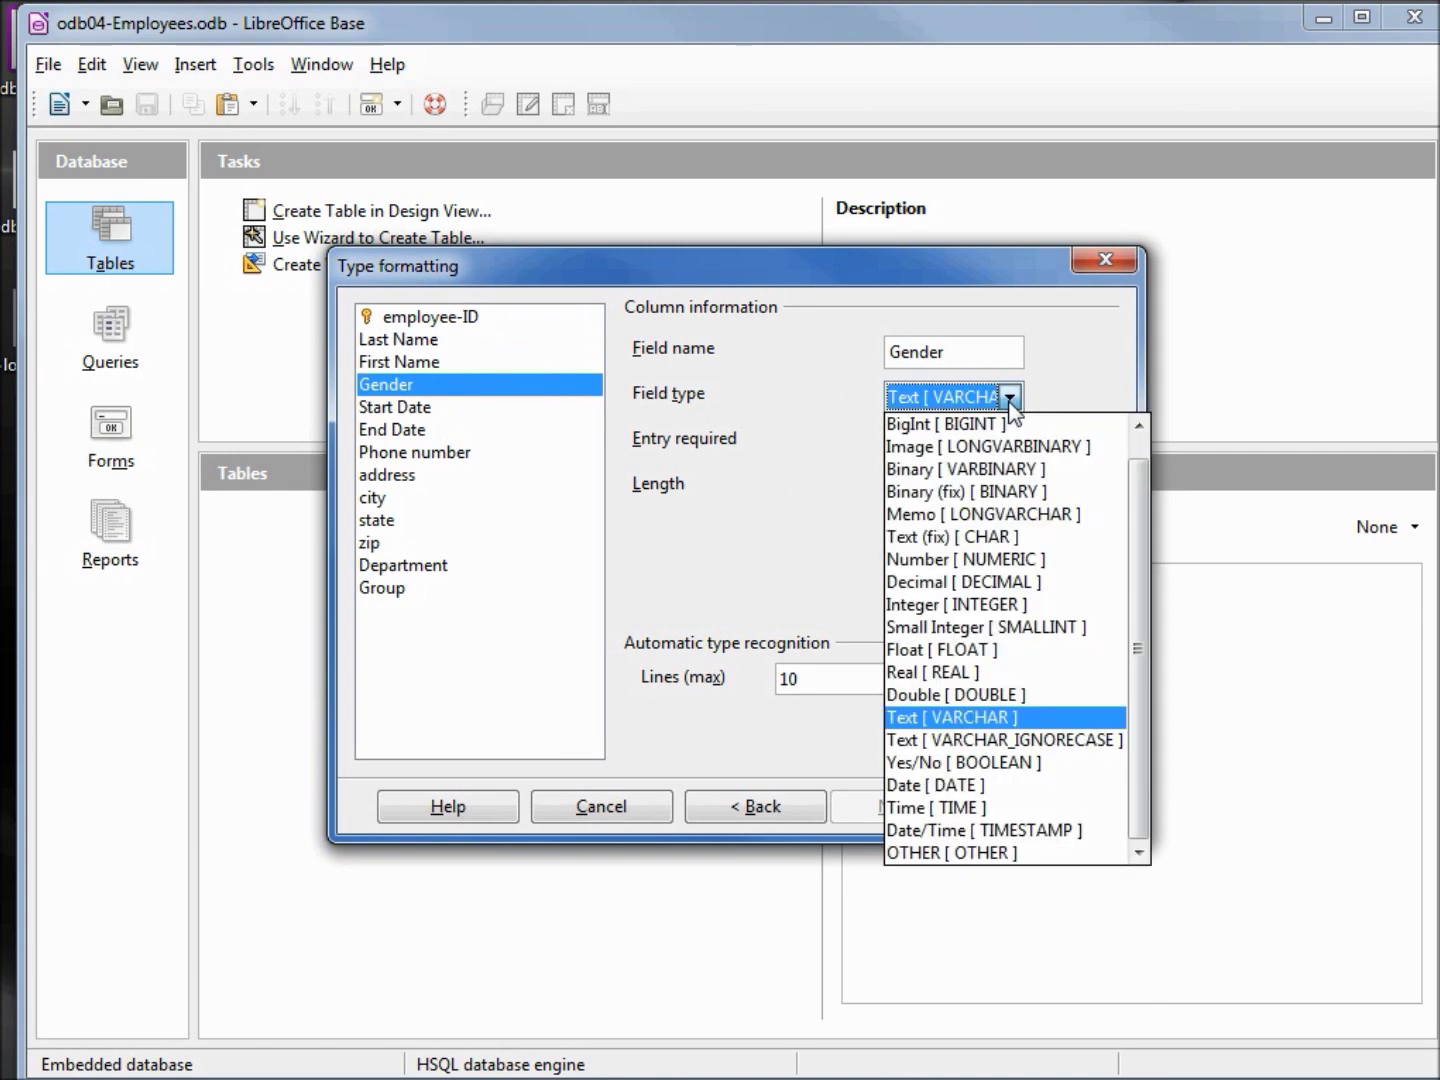
click(949, 537)
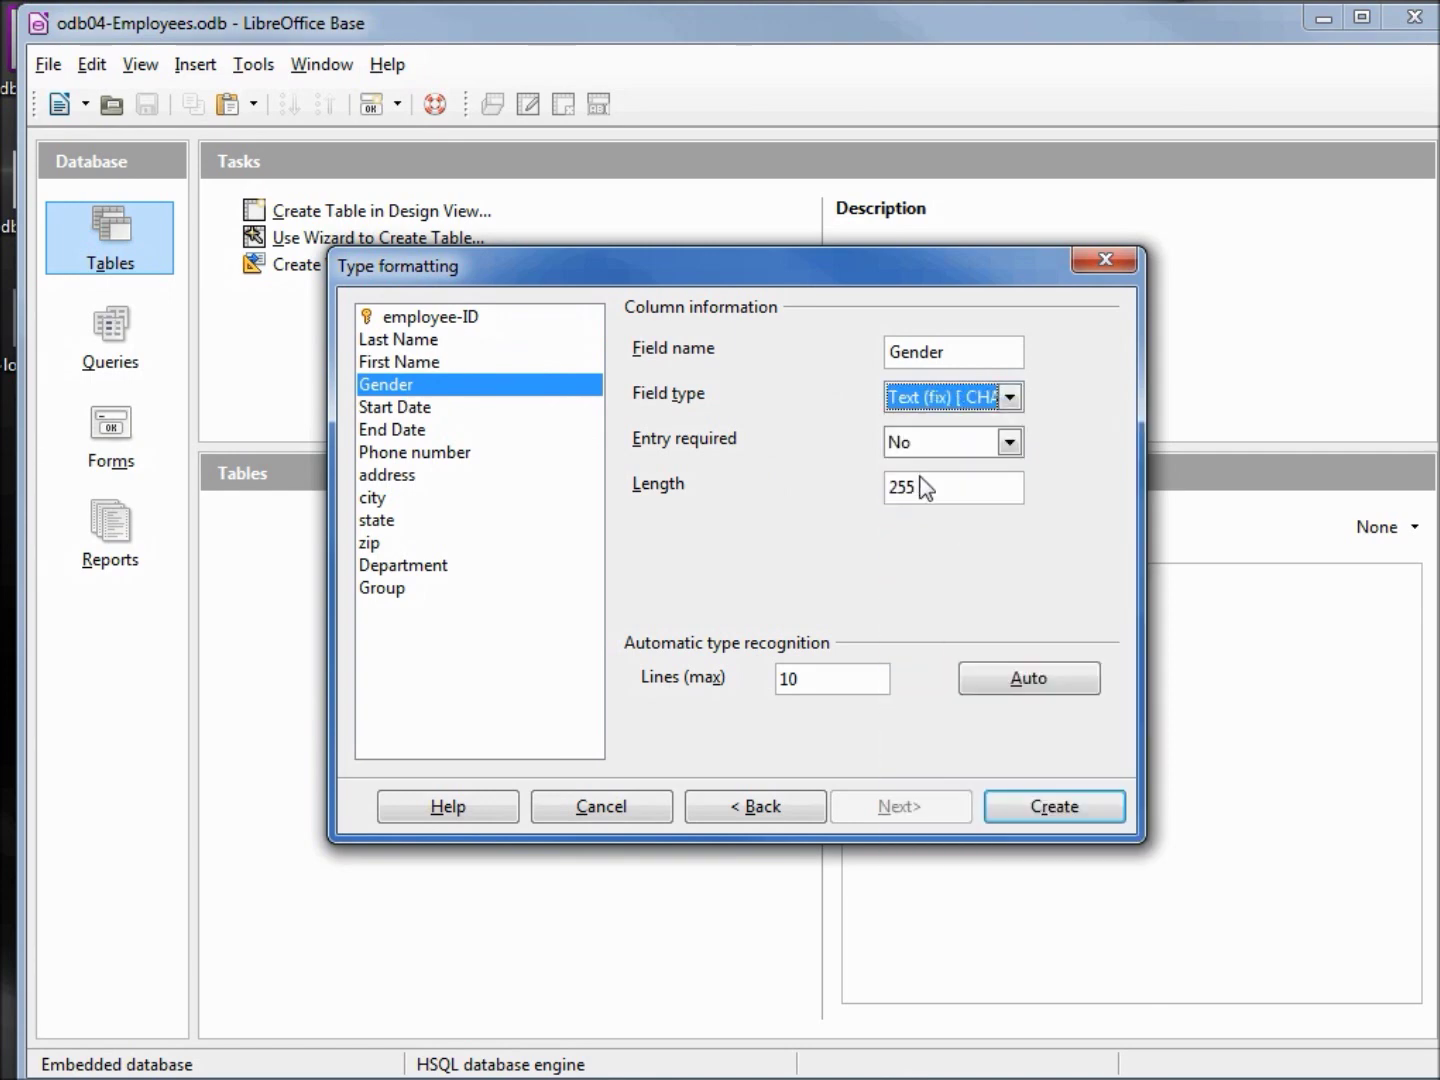
drag(920, 488, 751, 485)
text(6)
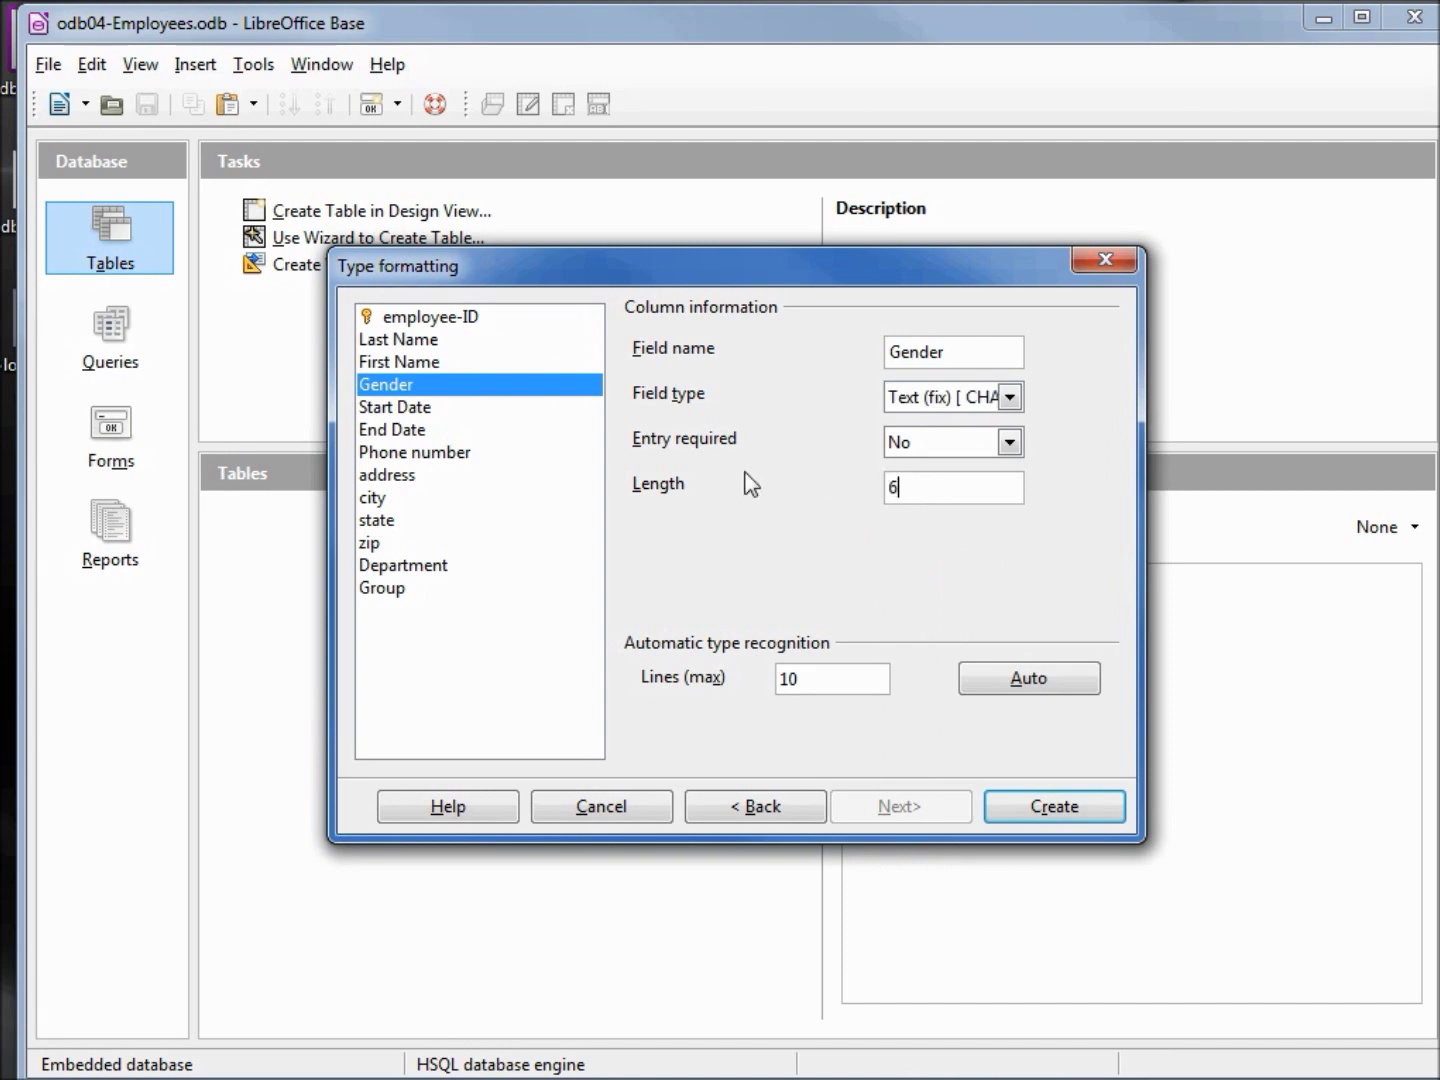
Set Start Date and End Date to Date type and create the employees table.
click(404, 410)
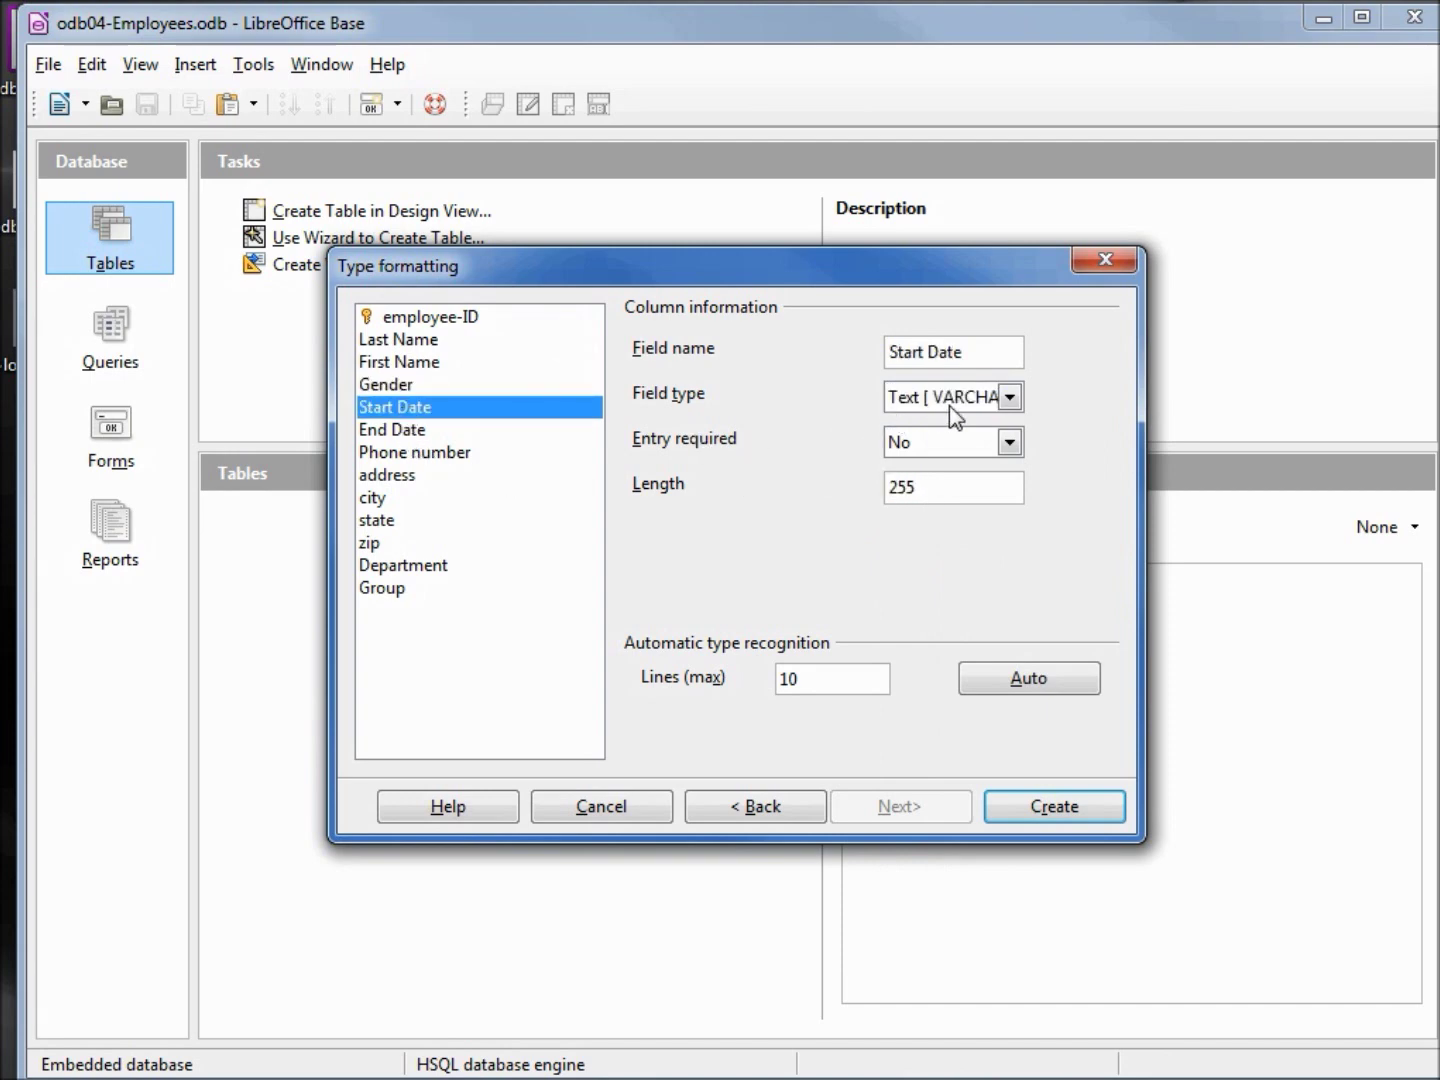
click(1011, 397)
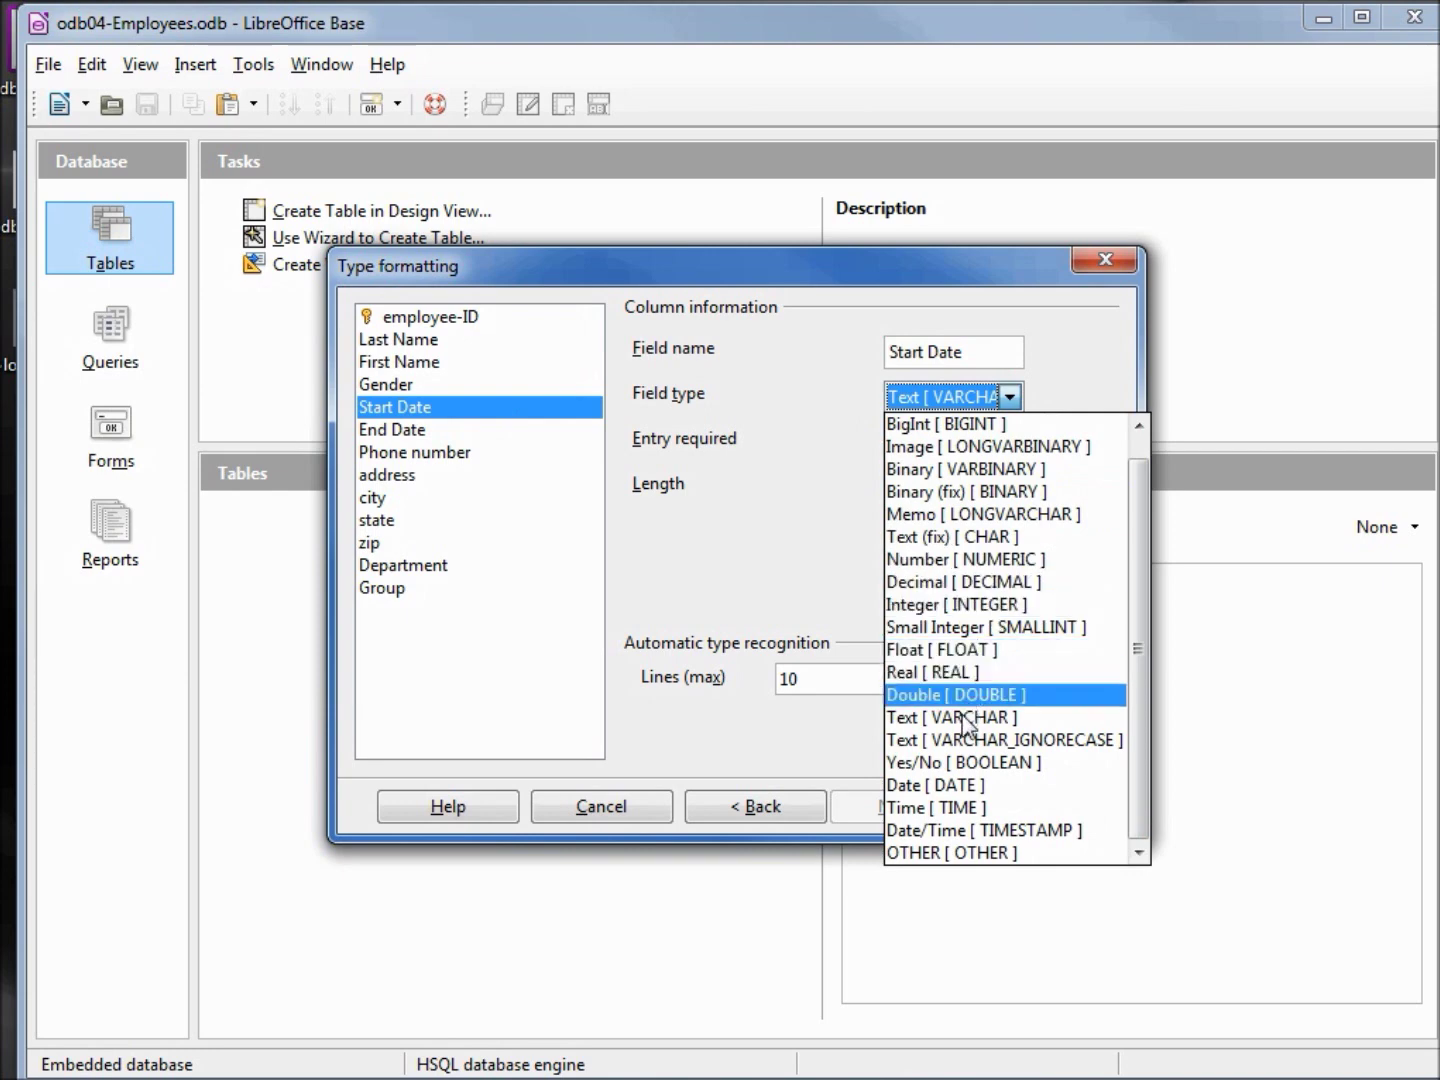
click(967, 787)
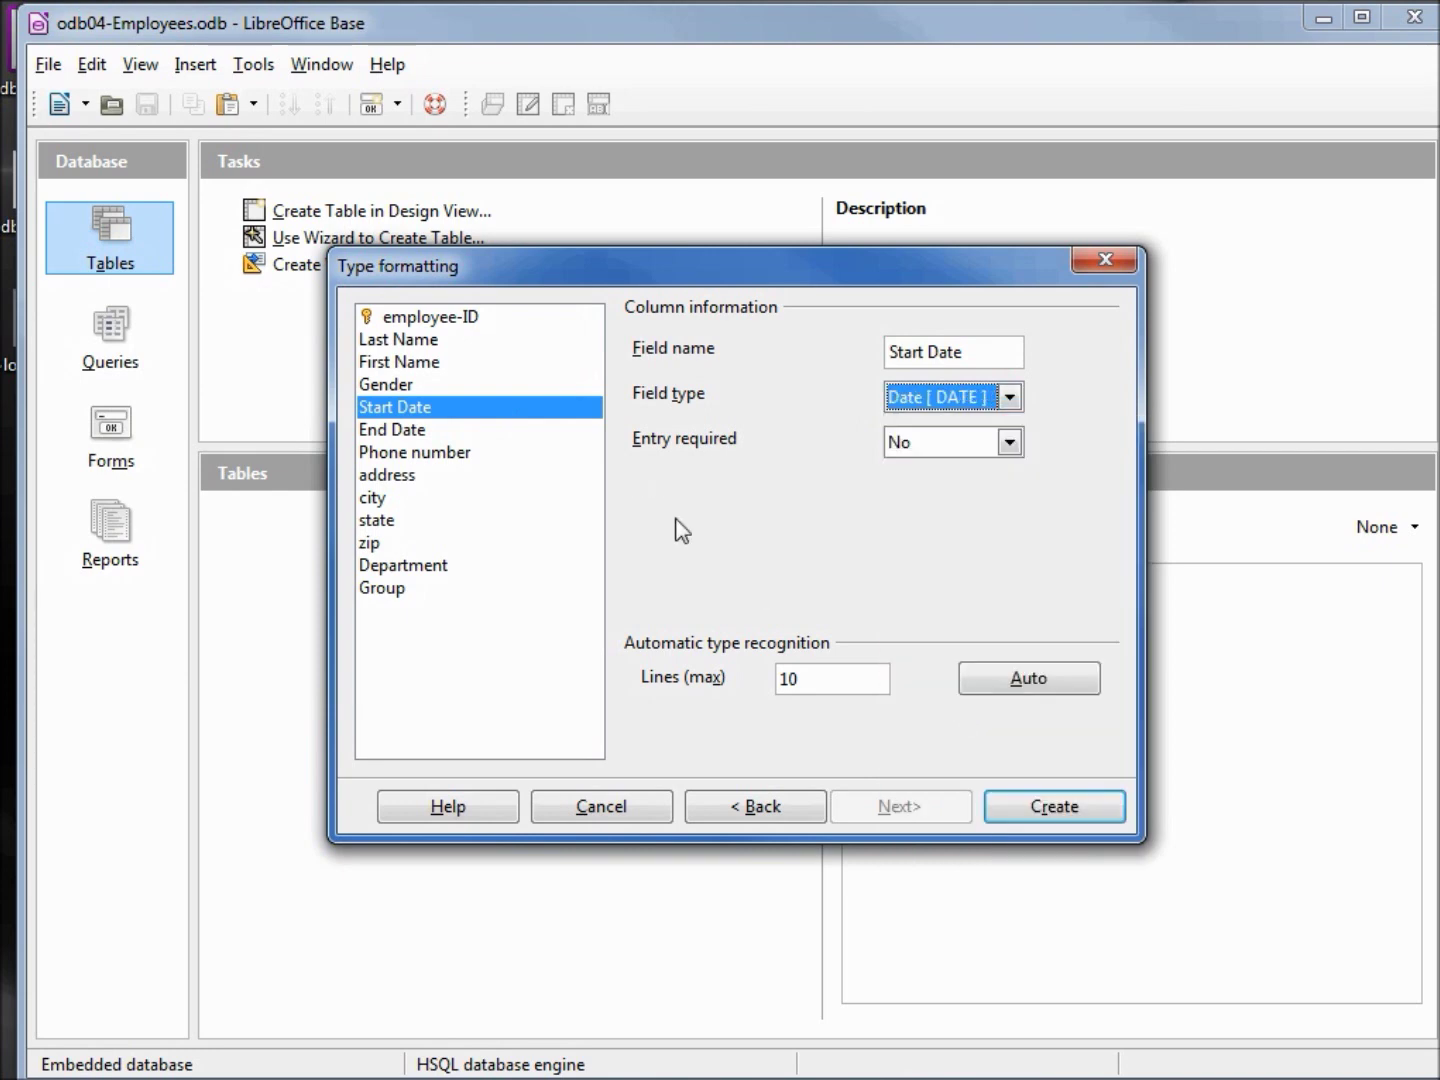
click(398, 428)
click(1013, 397)
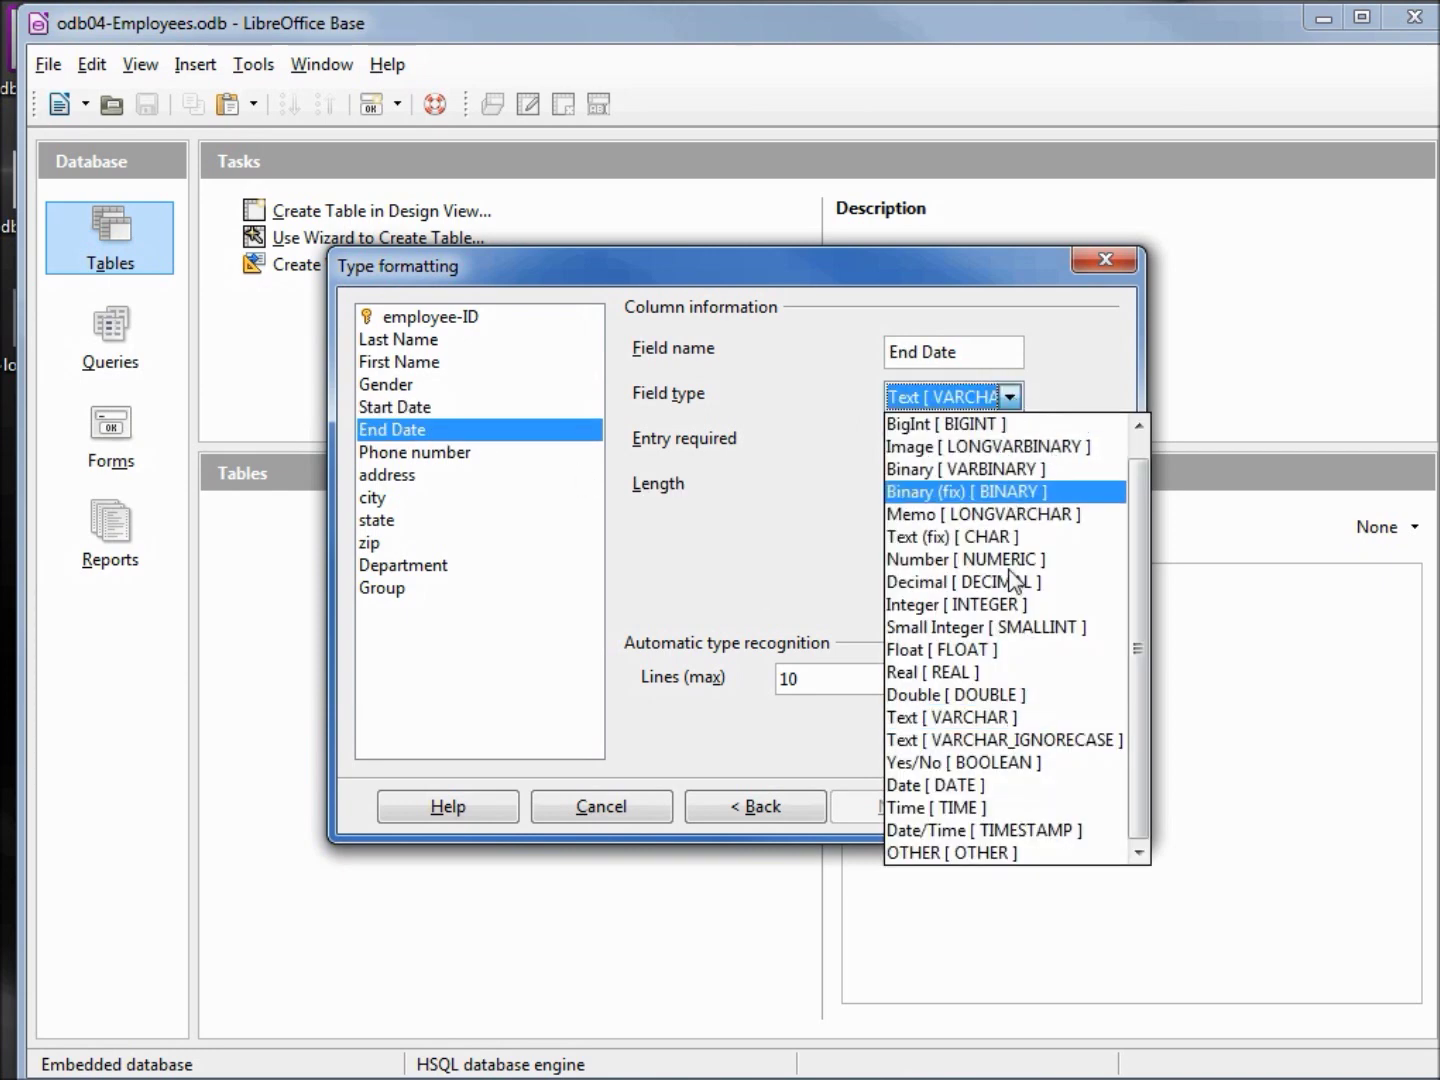
click(966, 782)
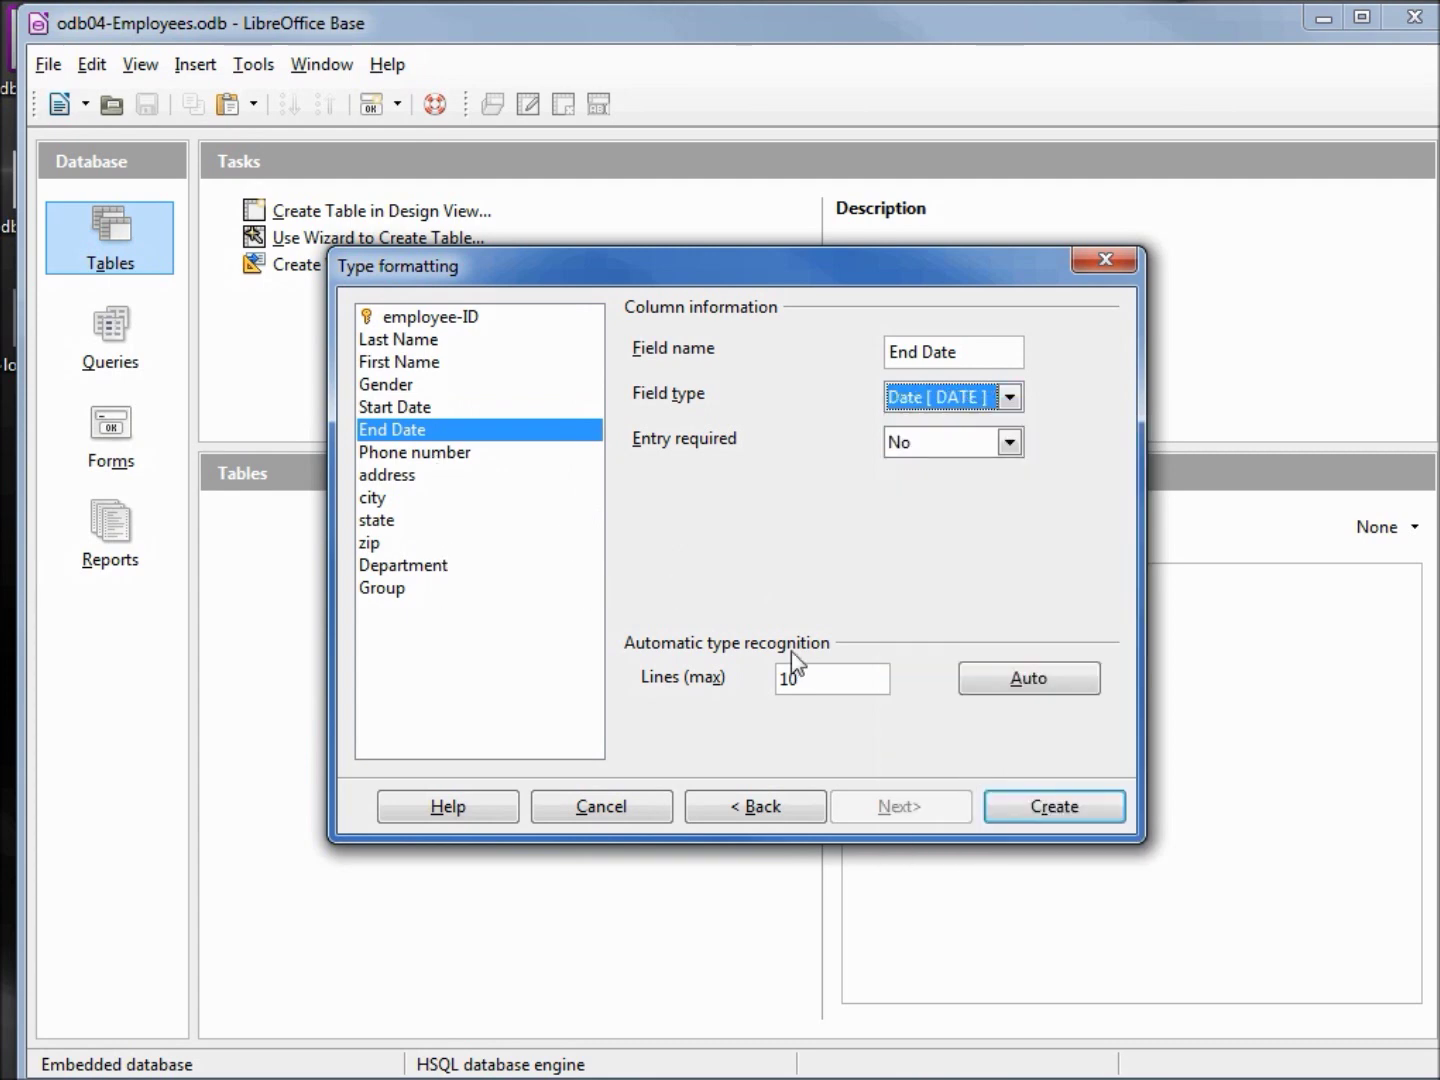
click(1015, 805)
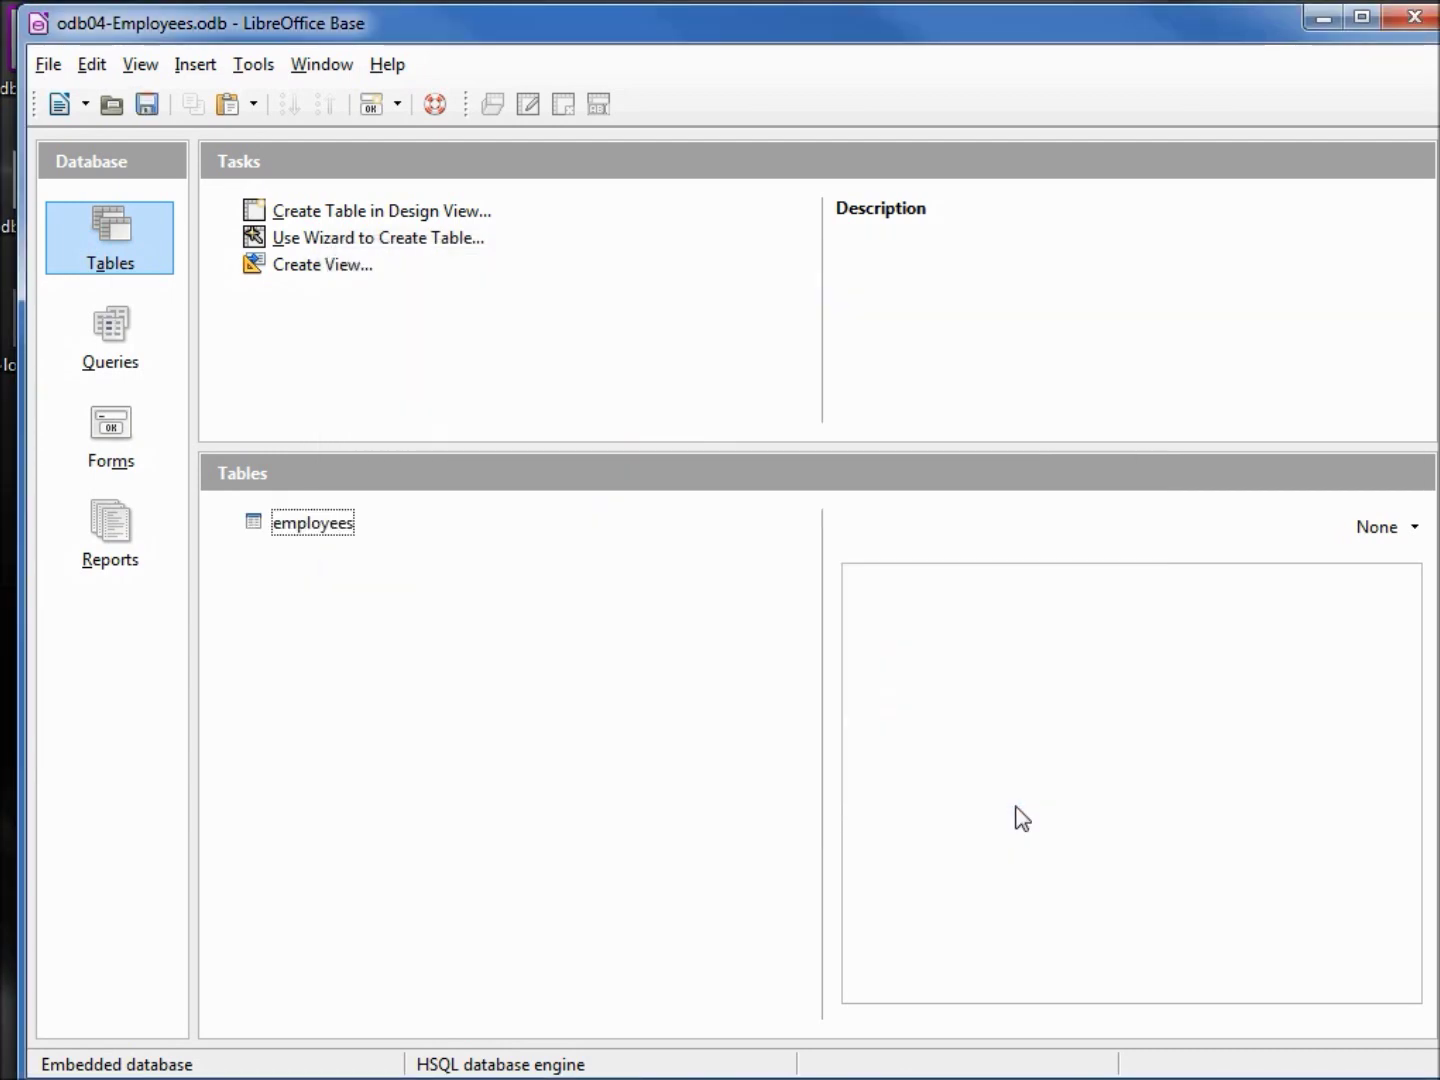
Open the employees table to check its 30 records, then close the view.
click(323, 531)
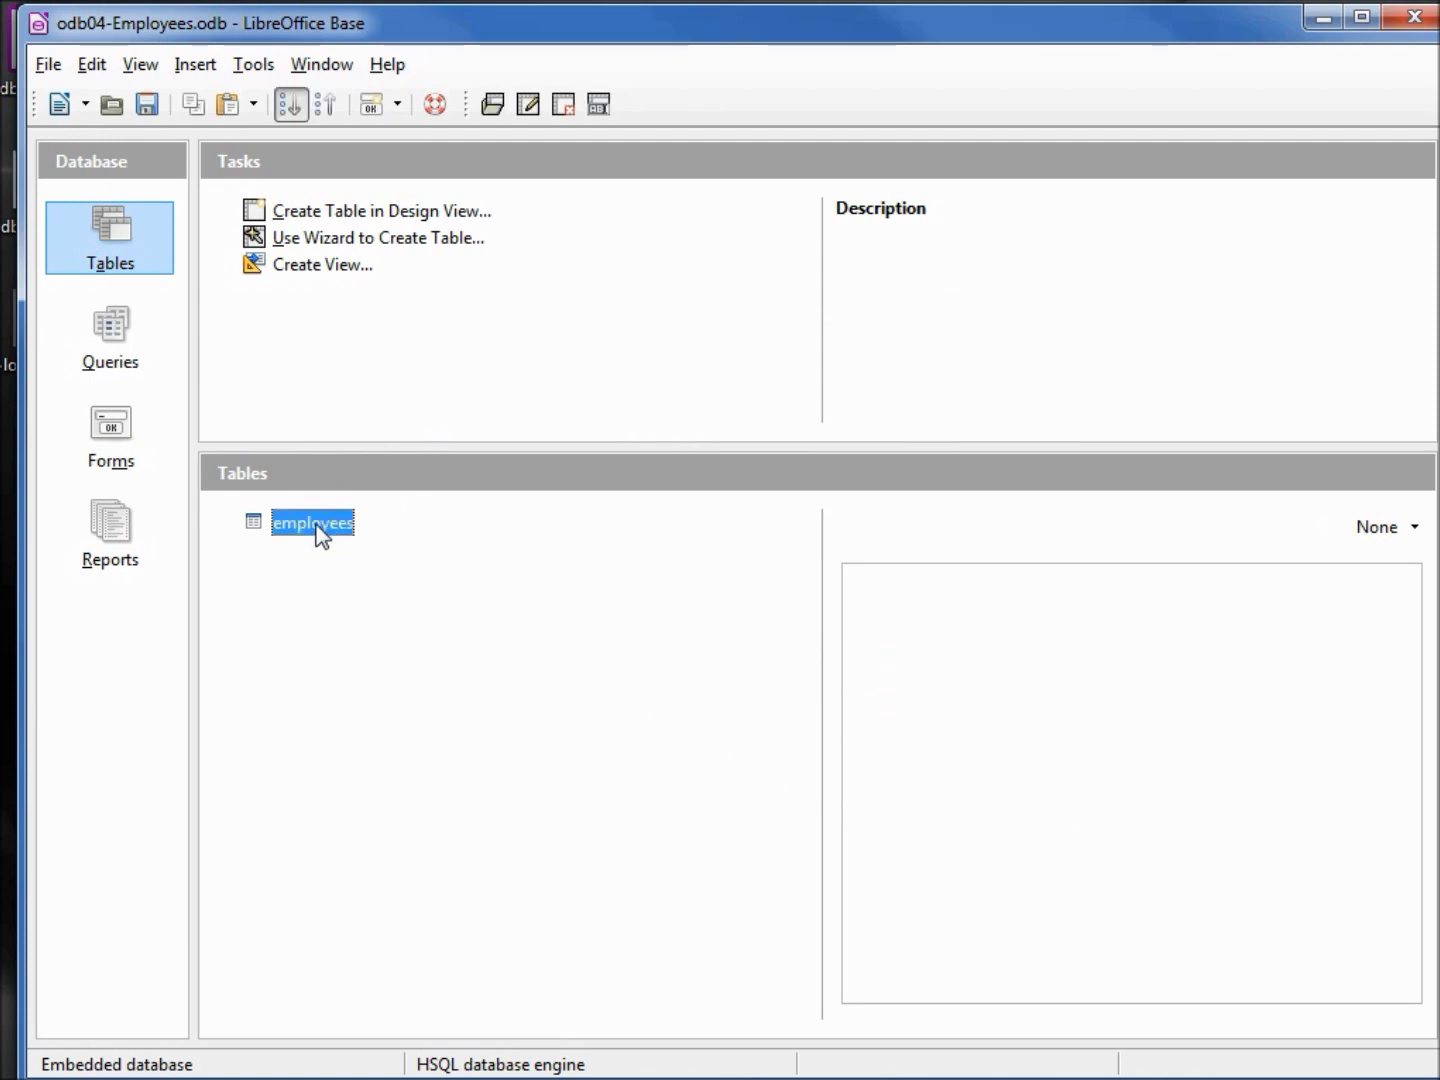
double_click(321, 534)
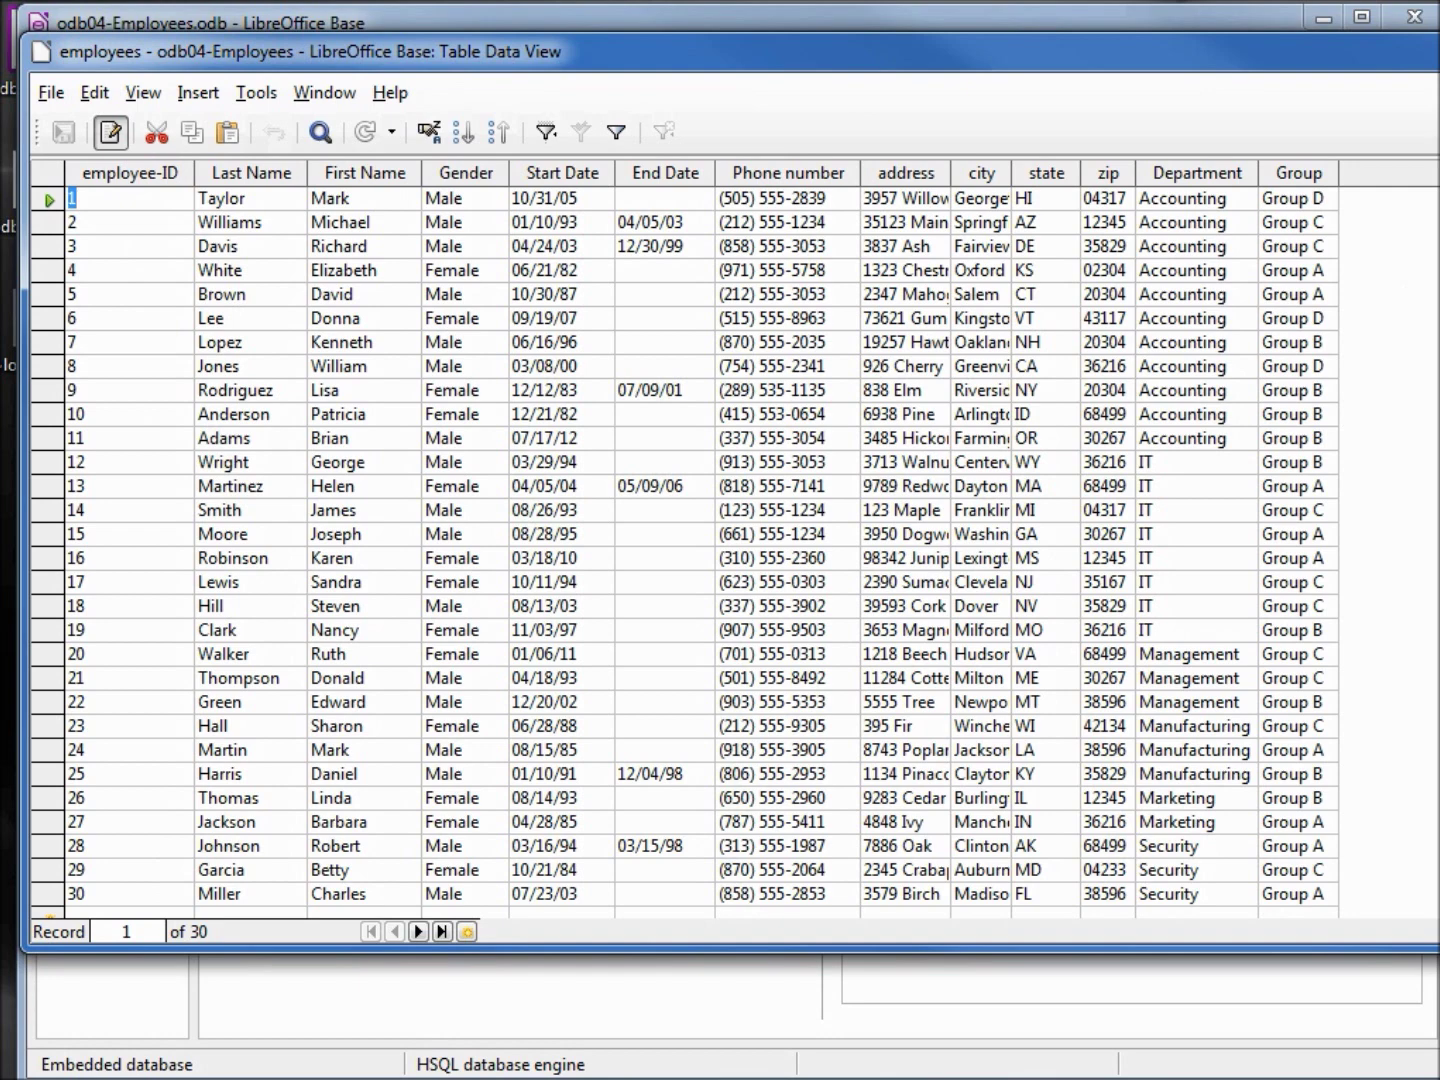
key(ctrl+w)
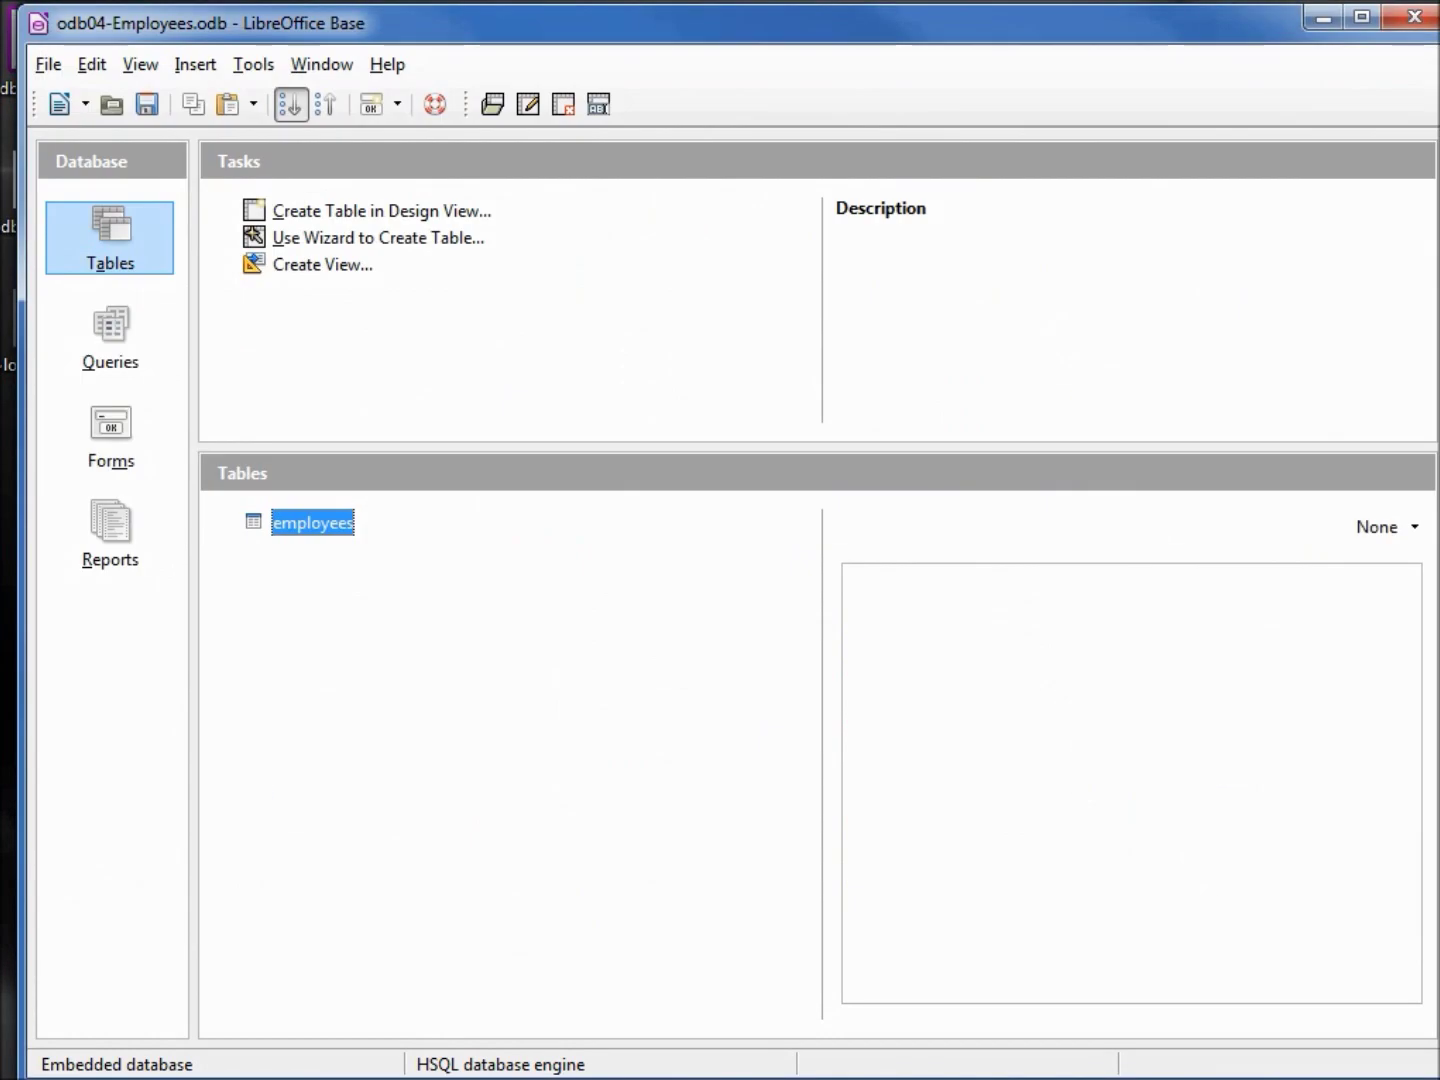
right_click(323, 530)
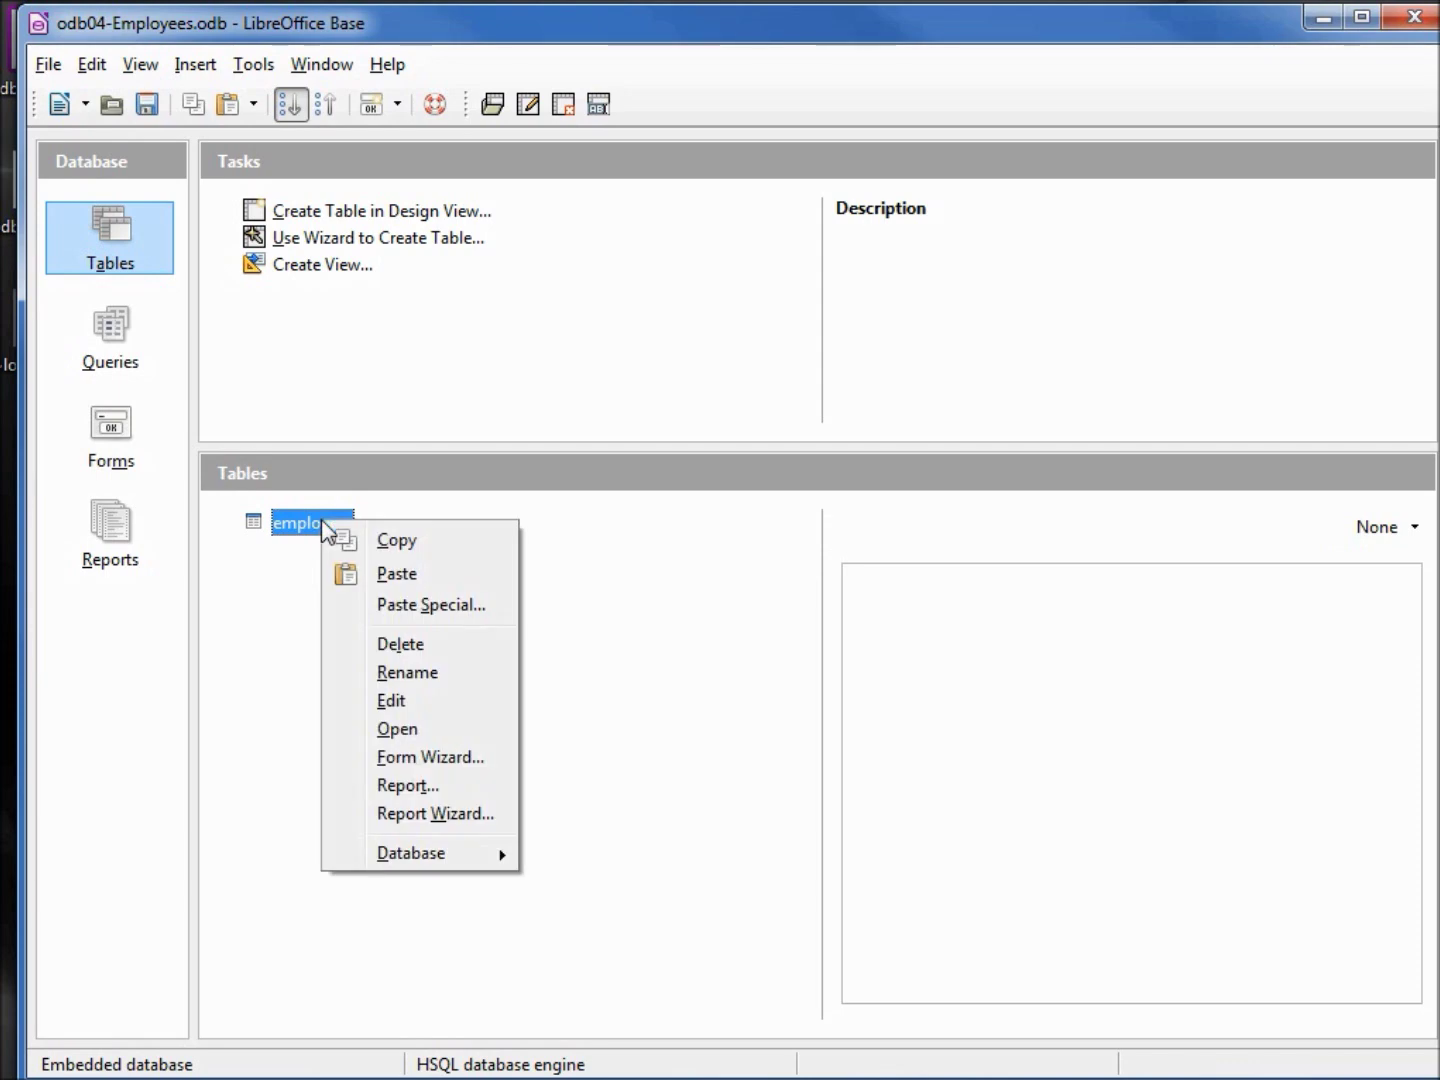
Set AutoValue to Yes on the employees table's employee-ID field and save the design.
click(389, 702)
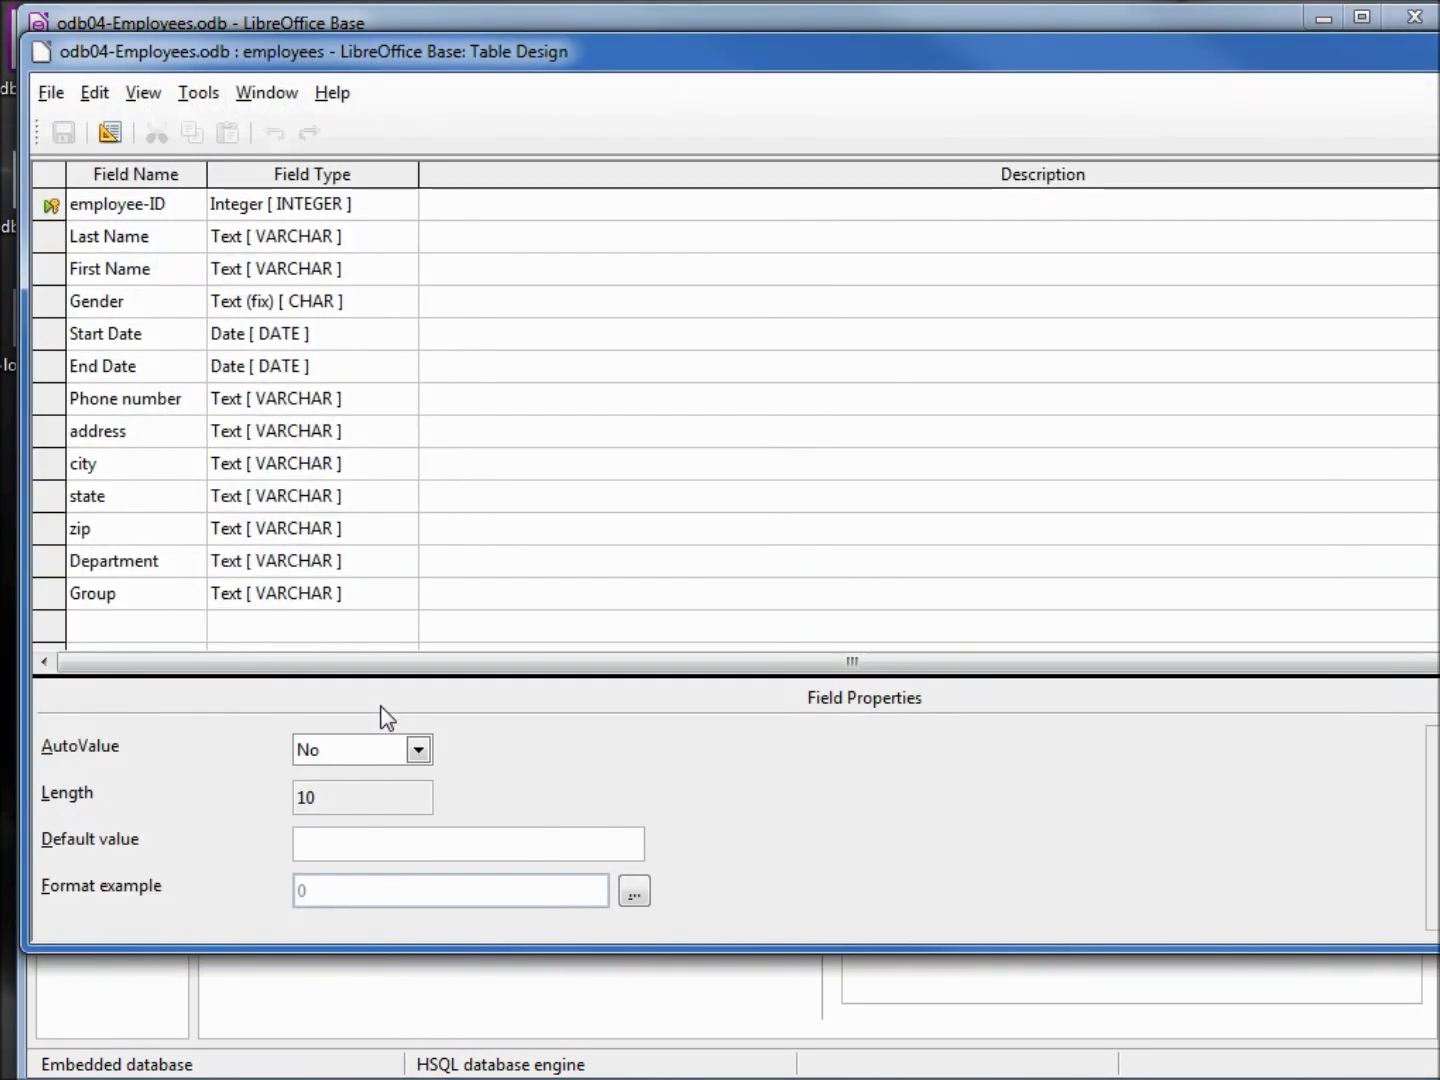
click(506, 214)
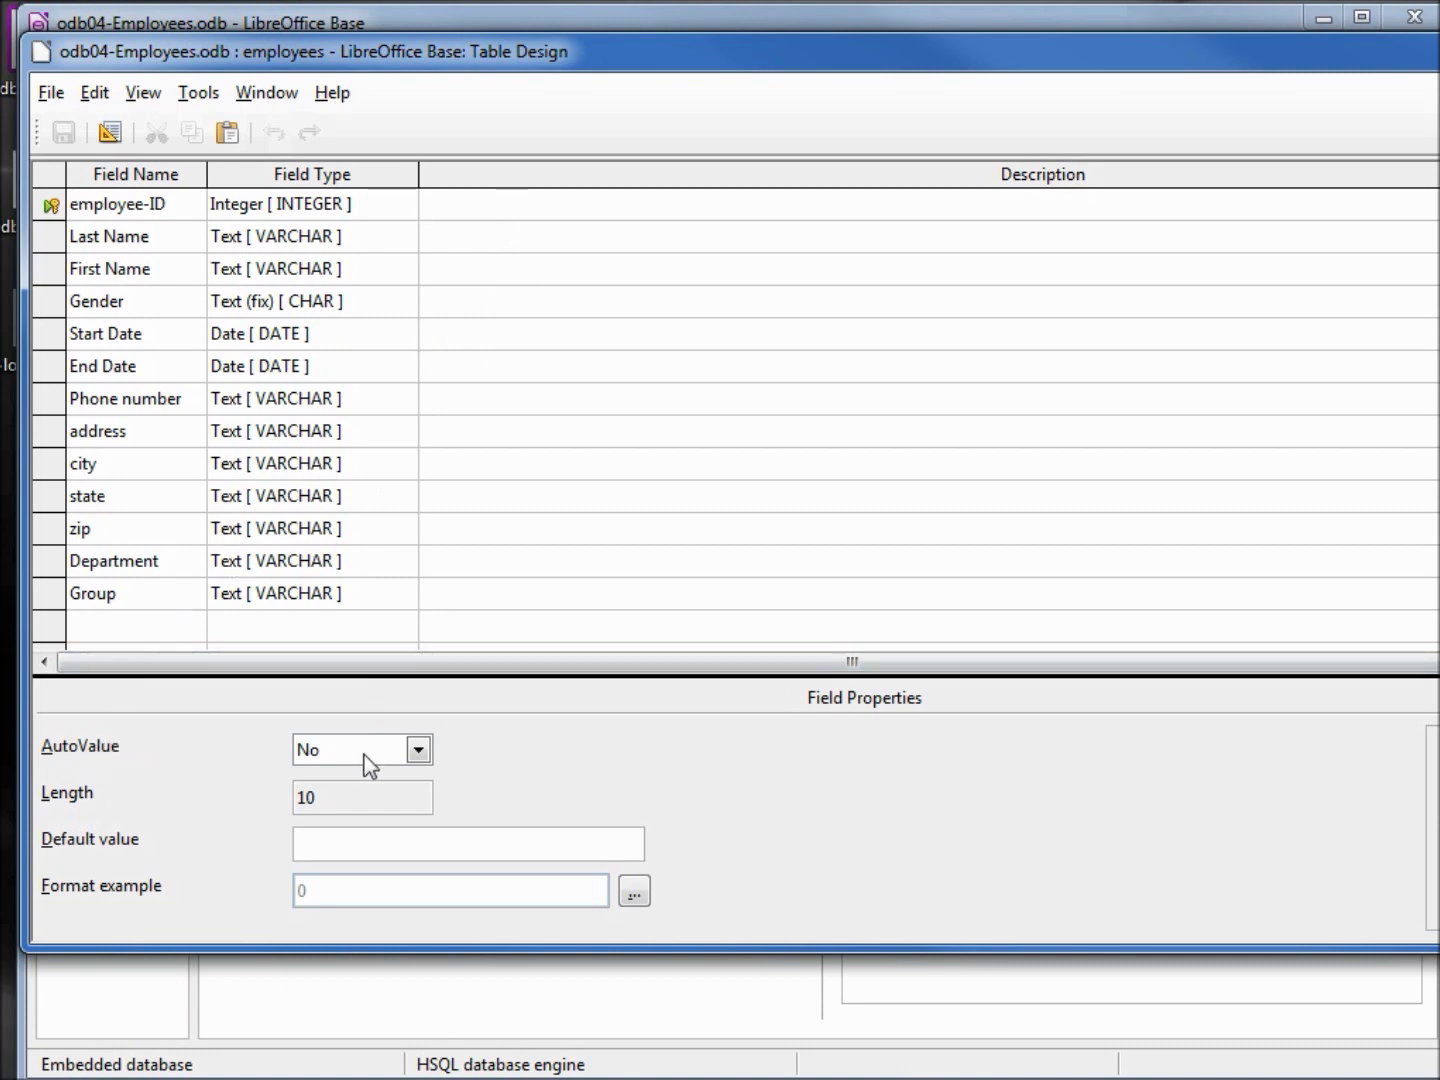
click(419, 752)
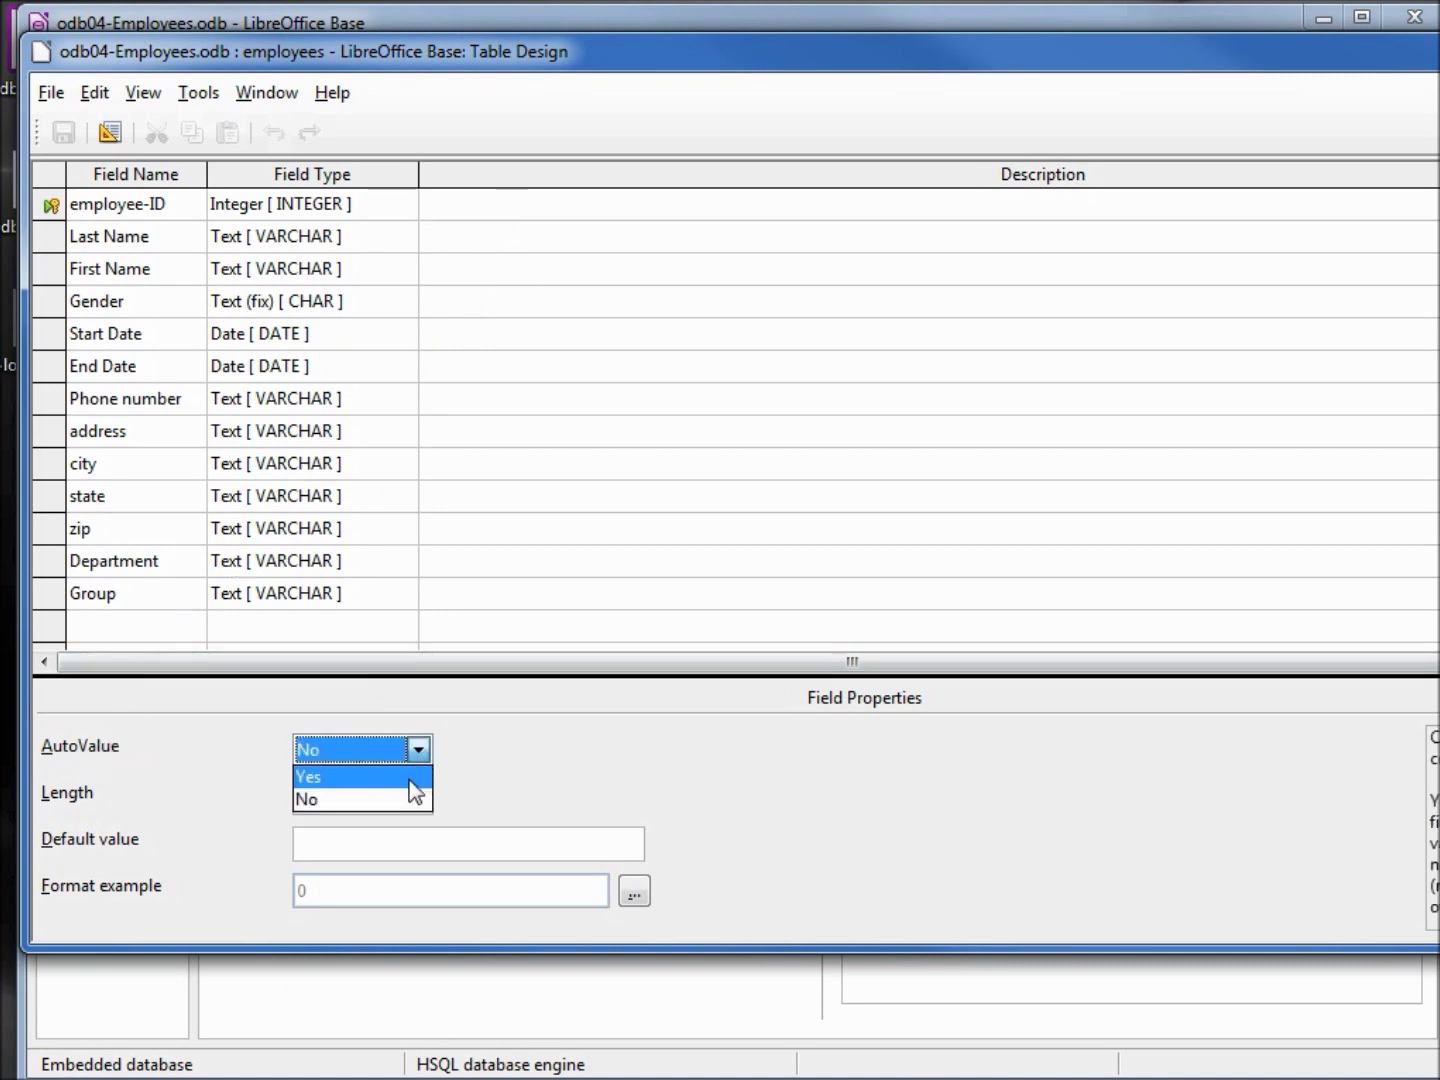
click(415, 778)
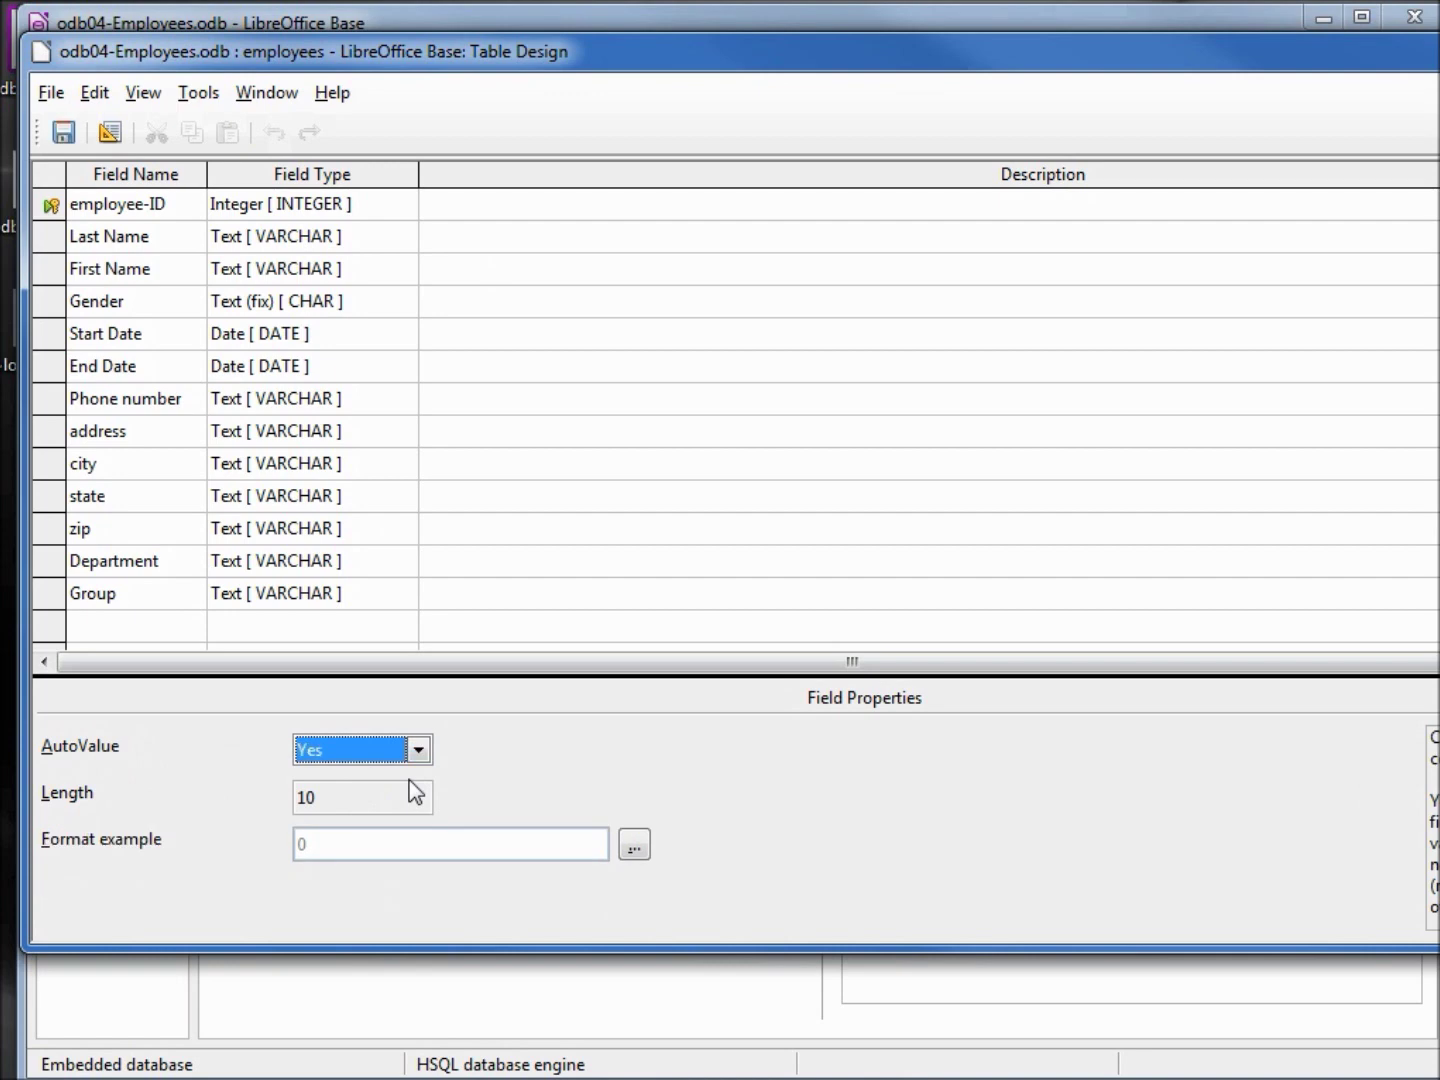
click(1422, 124)
click(761, 541)
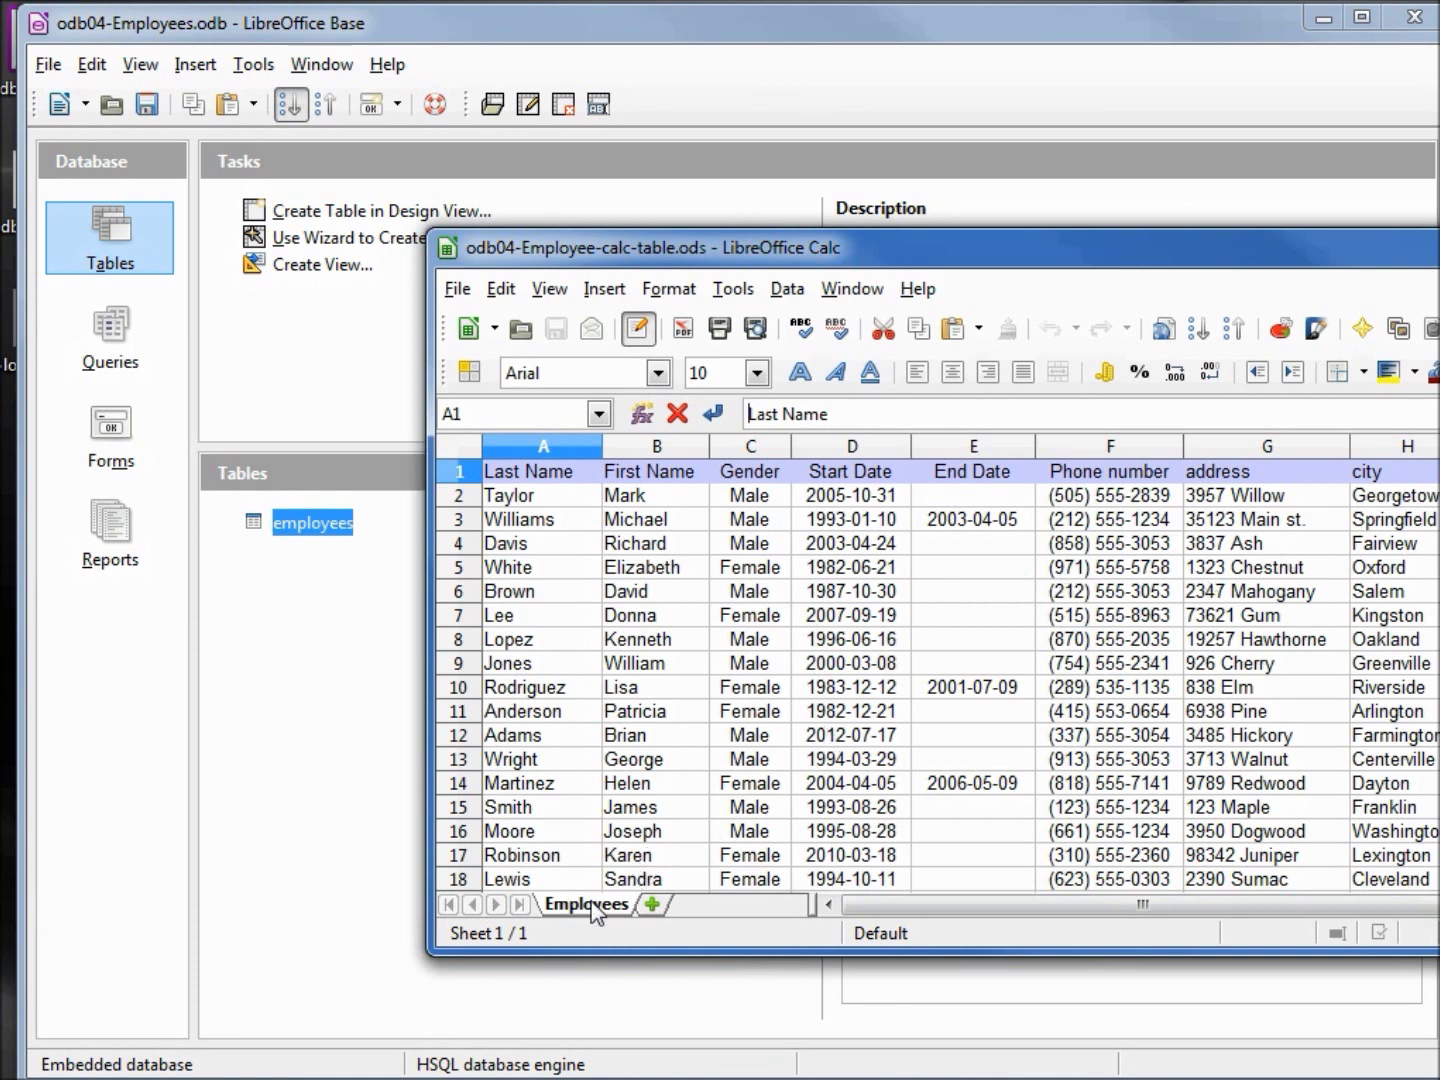
Copy the spreadsheet data into Base as a new table named employees-fromTab.
drag(589, 908, 259, 608)
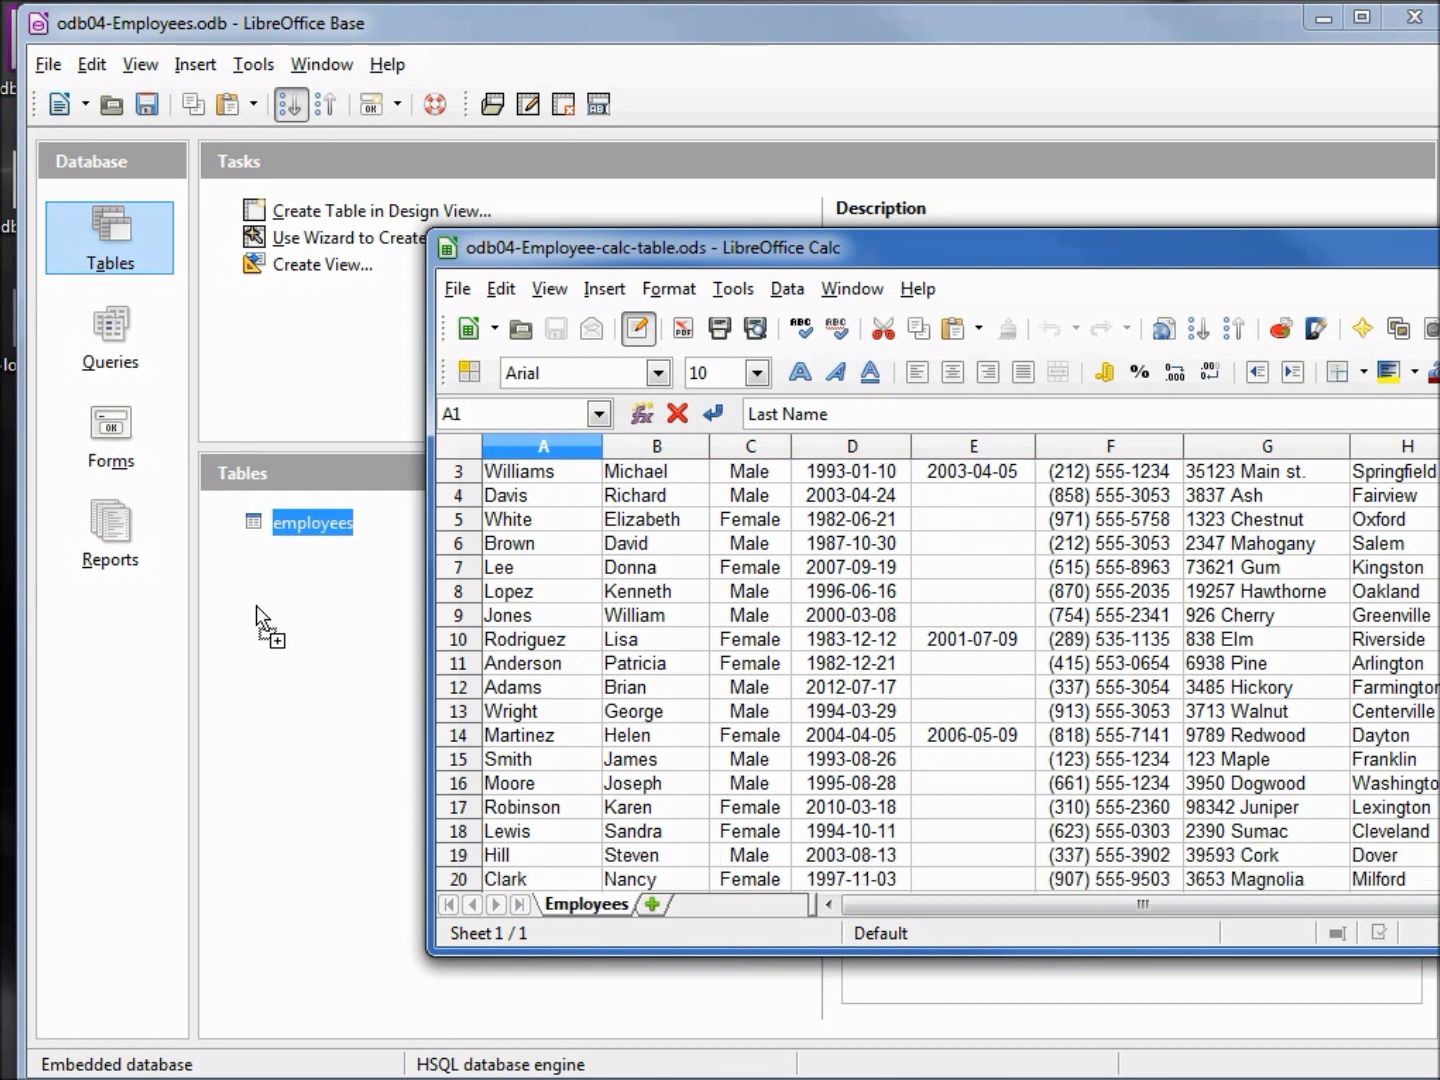
drag(257, 605, 256, 606)
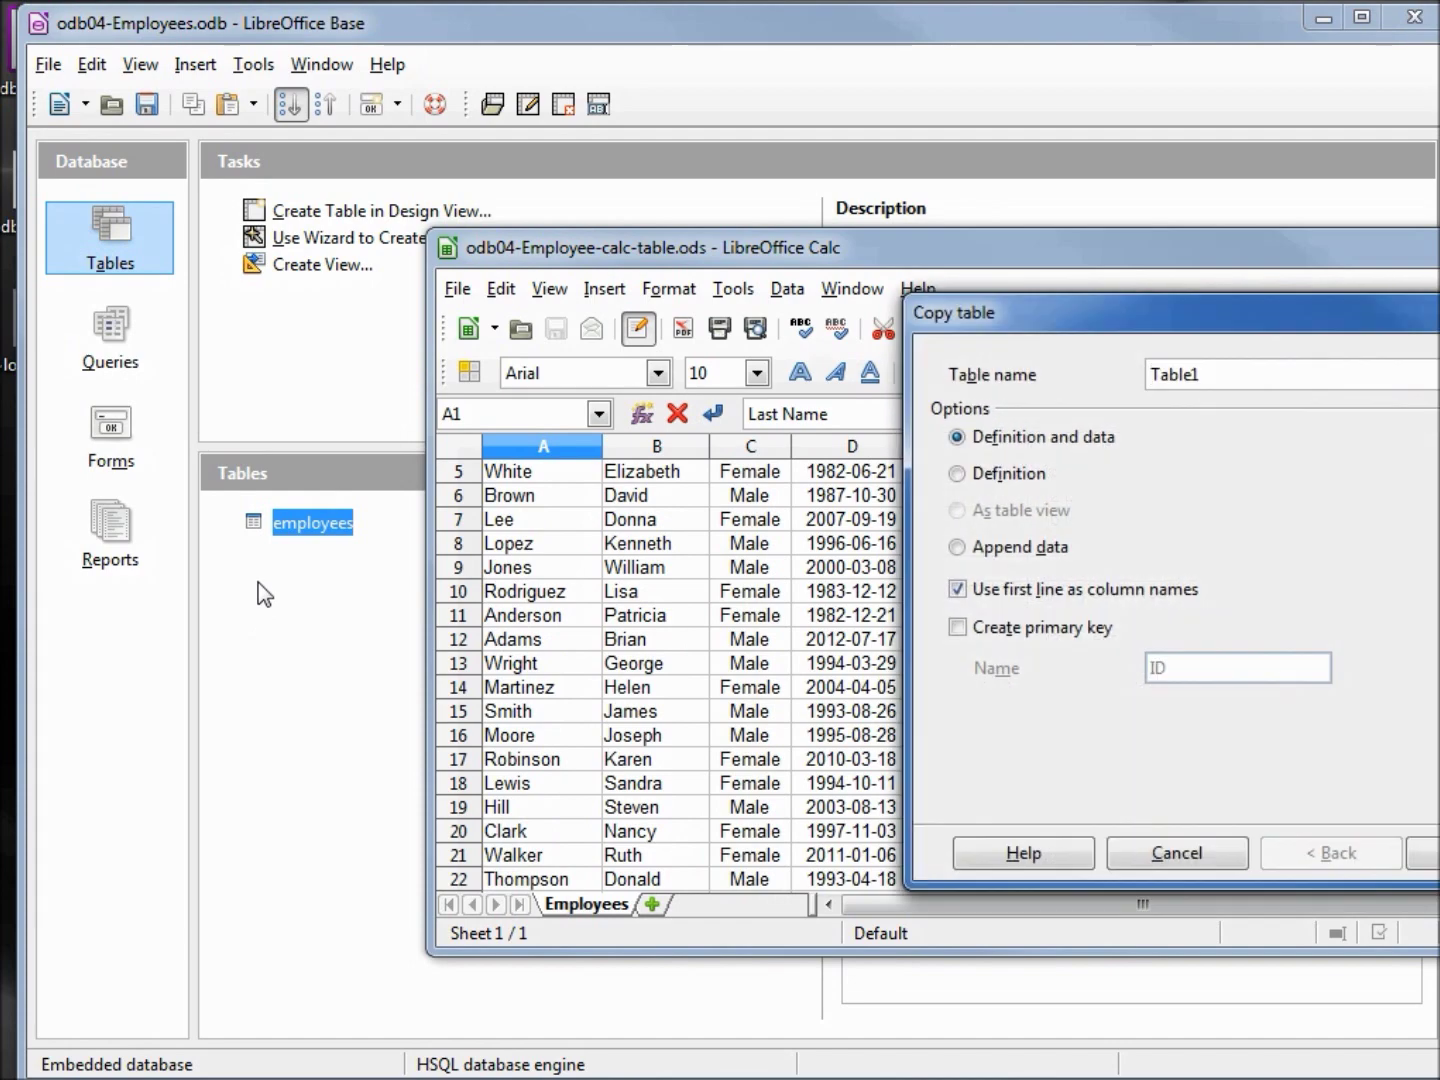
drag(1348, 297, 894, 215)
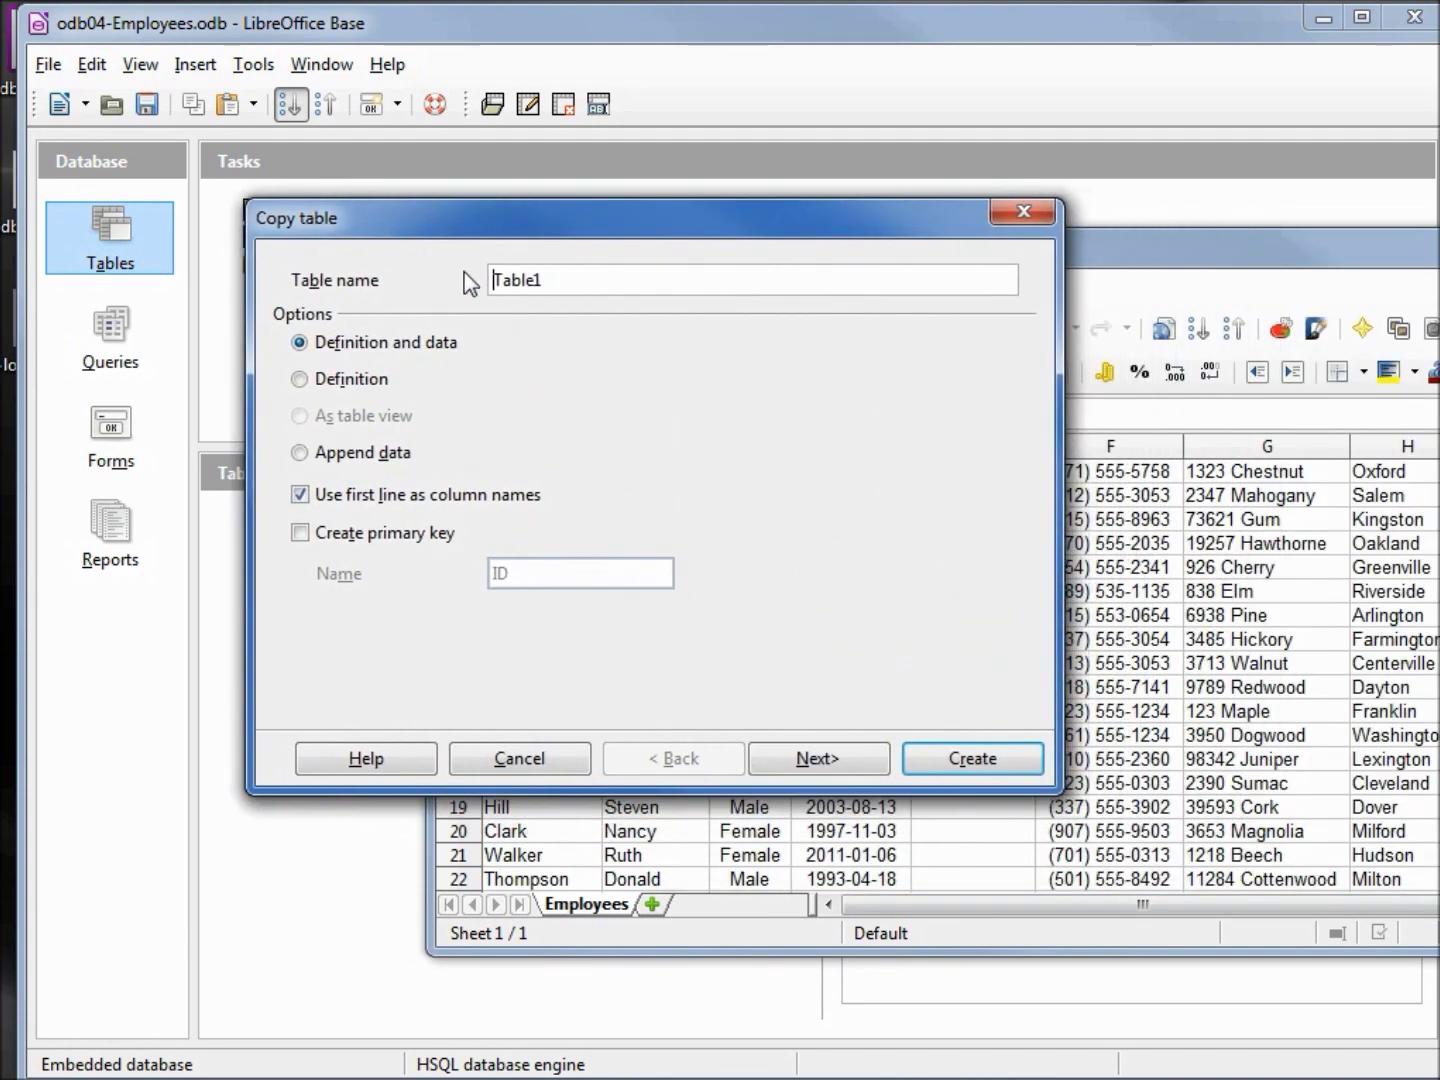
drag(563, 283, 436, 256)
text(employees-from)
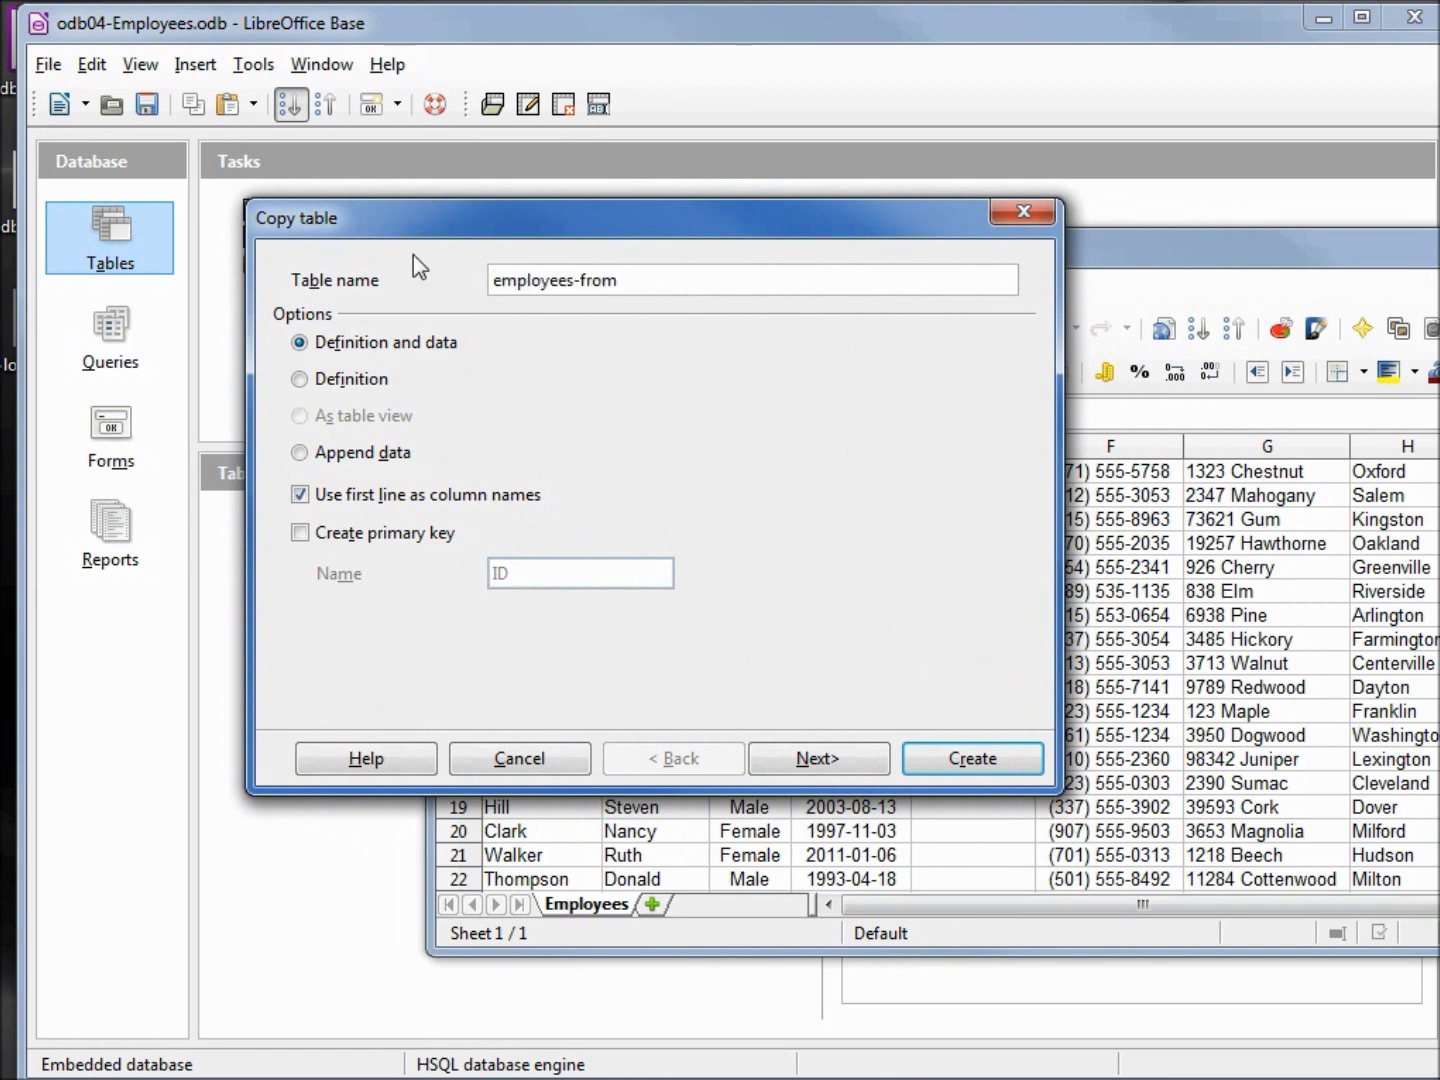
text(Tab)
Add an employee-ID primary key and include all spreadsheet columns.
click(300, 533)
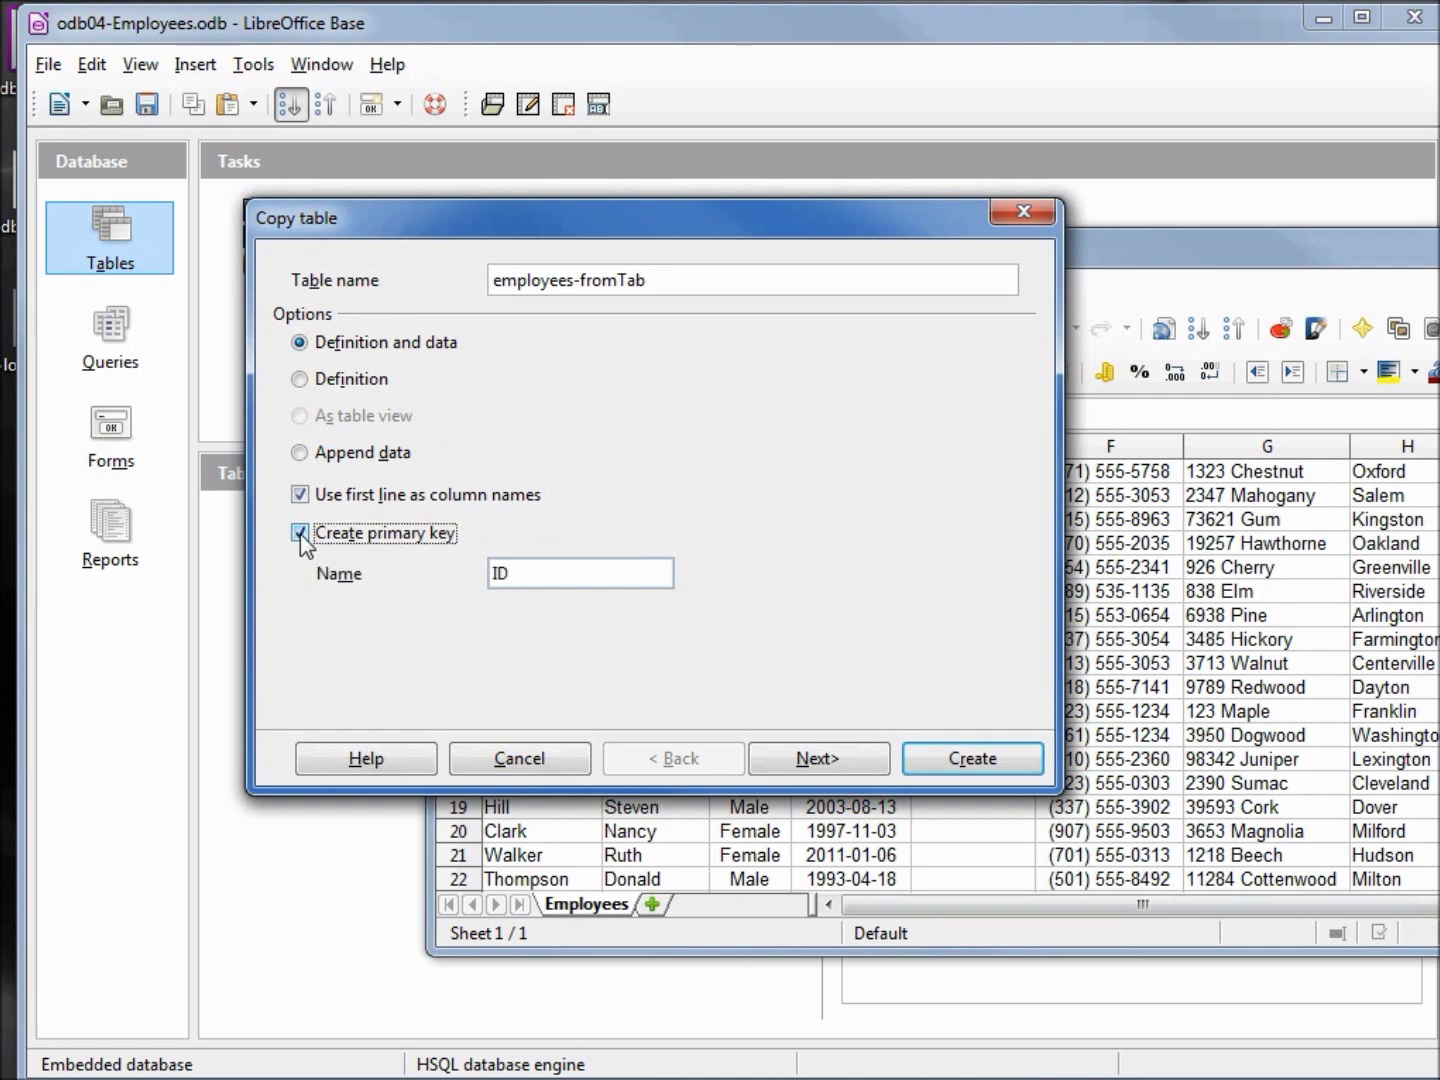
click(531, 566)
key(Left)
key(Left)
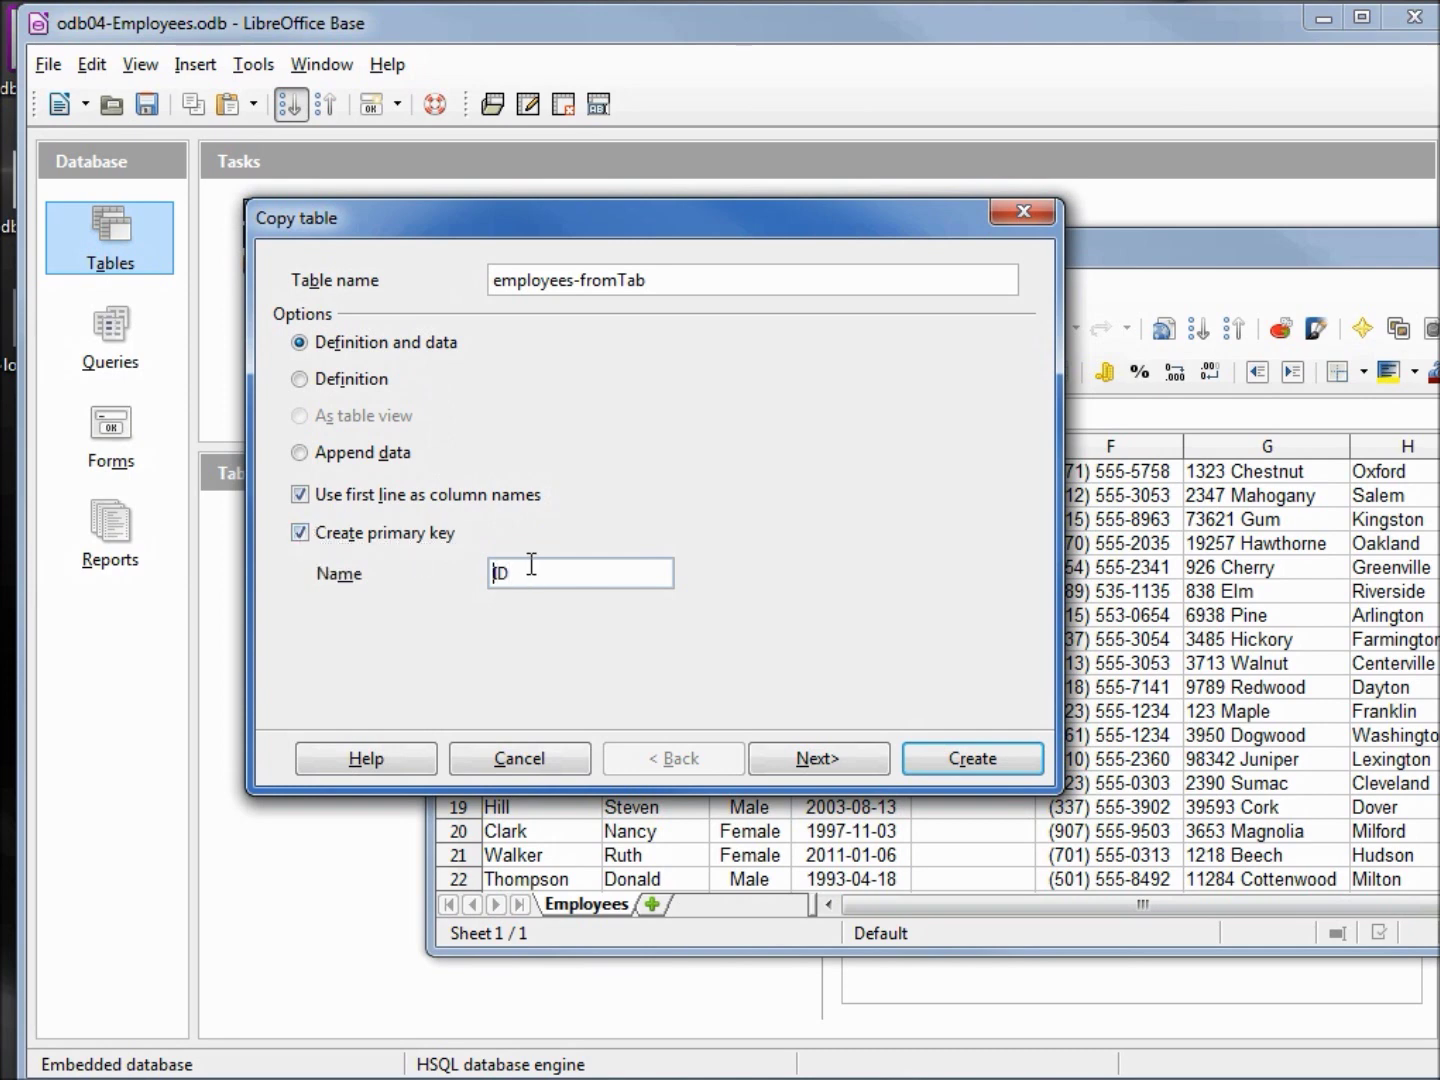
text(employee-)
click(816, 758)
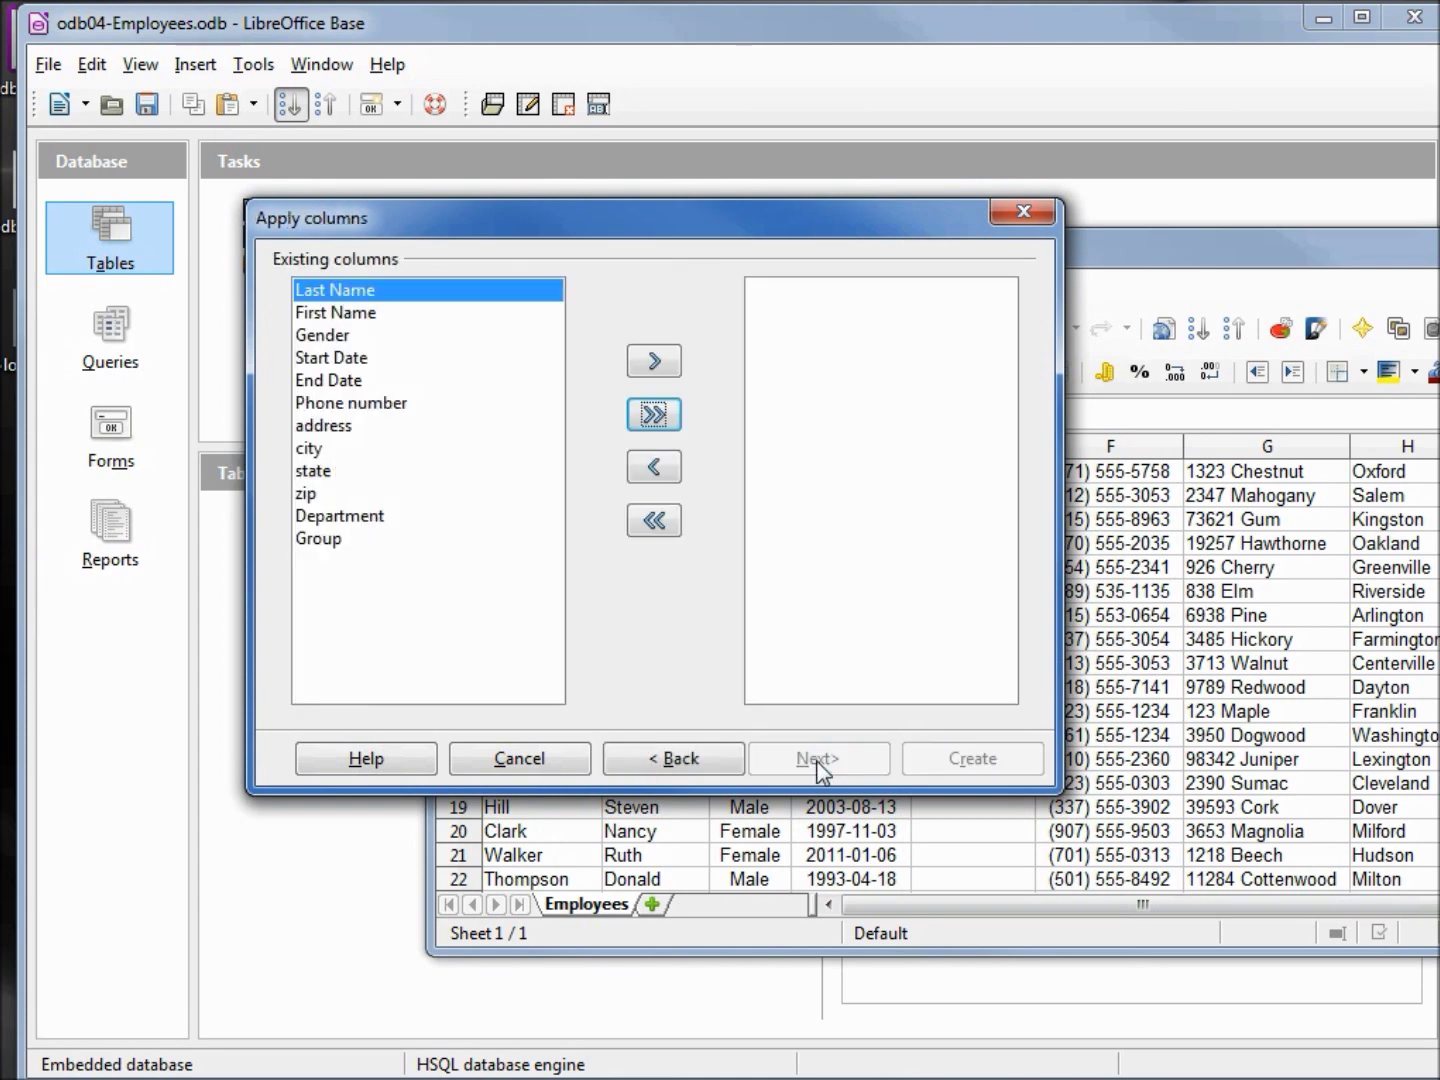
click(654, 414)
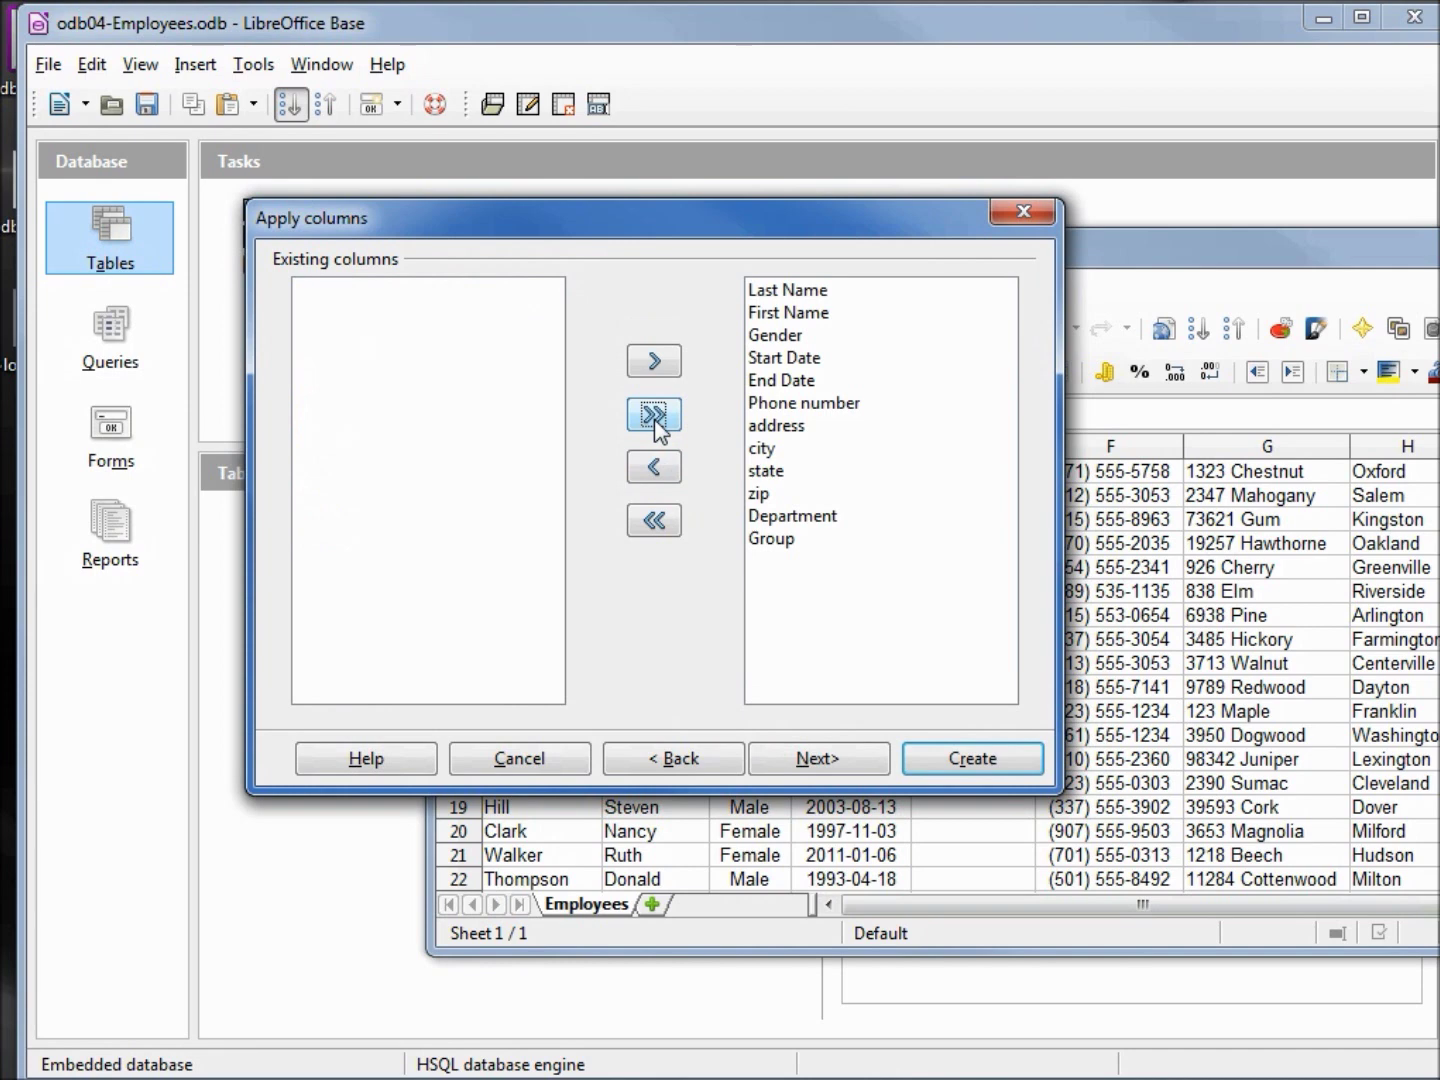
click(807, 760)
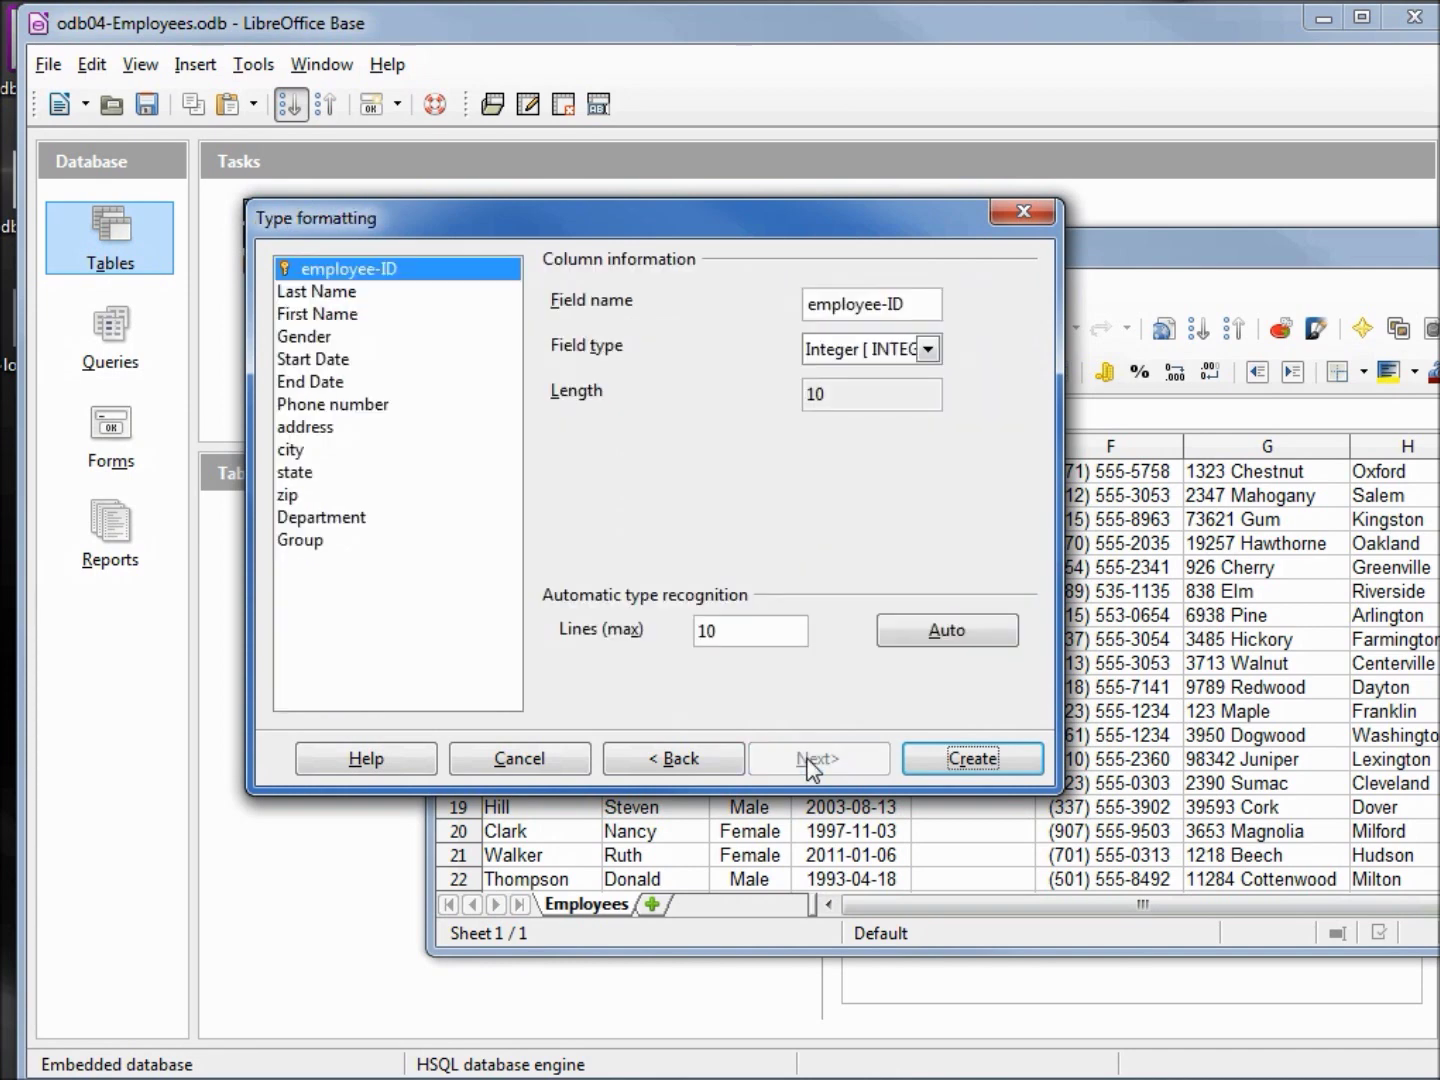
Make both Last Name and First Name required entries.
click(321, 292)
click(927, 394)
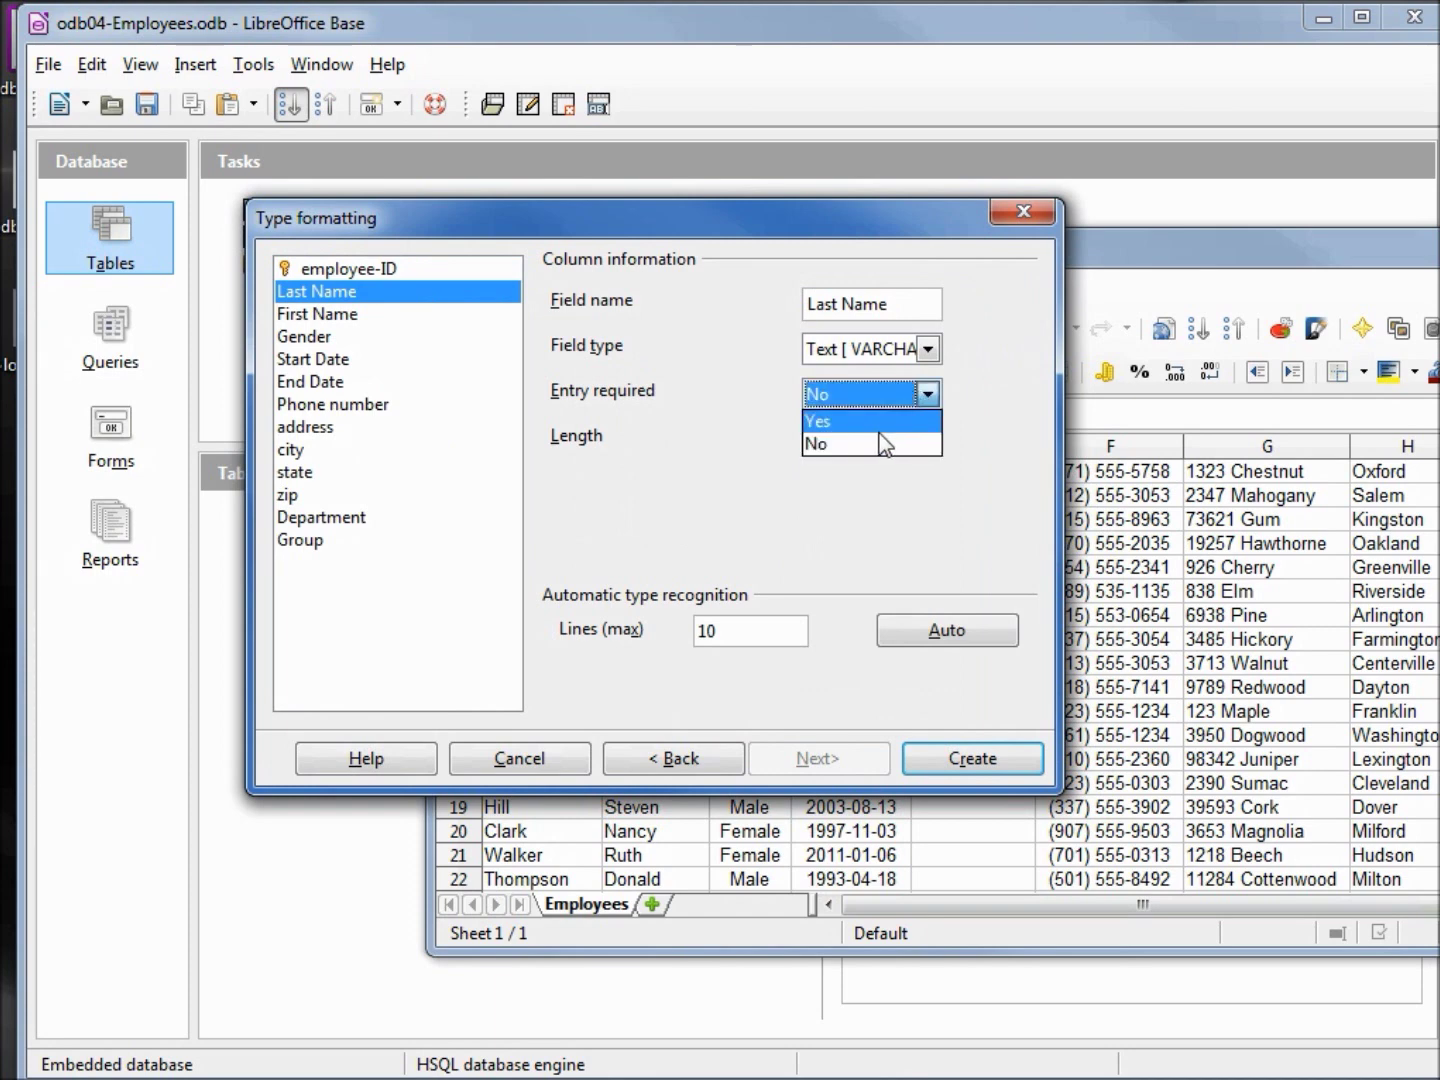
click(877, 424)
click(393, 316)
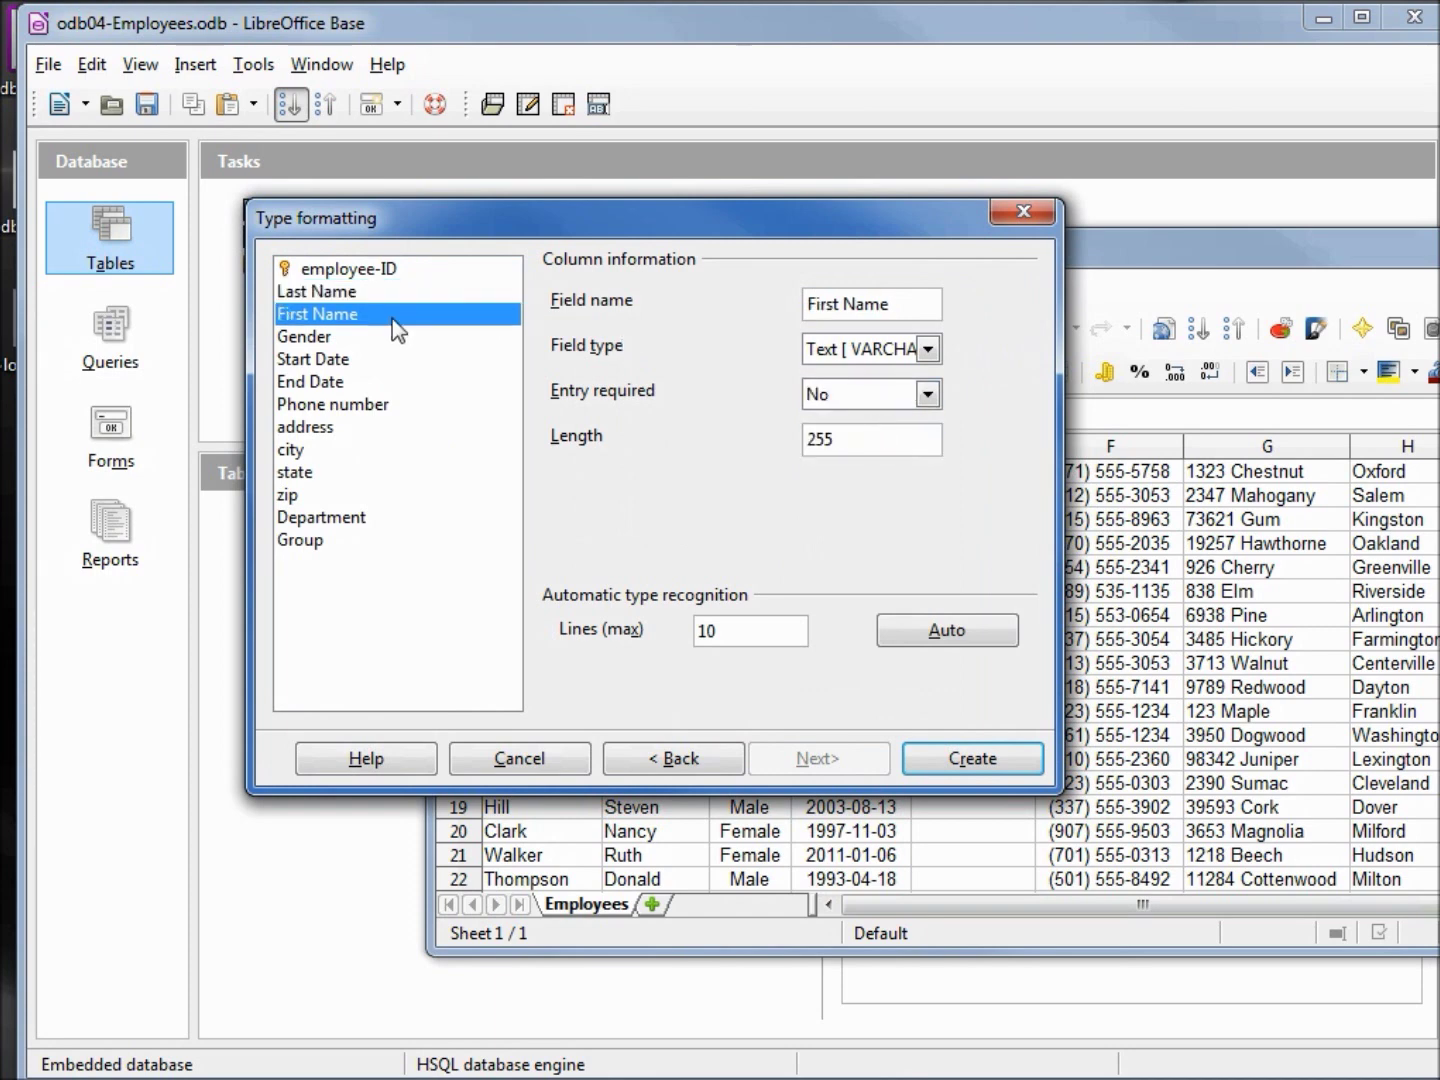
click(927, 393)
click(890, 419)
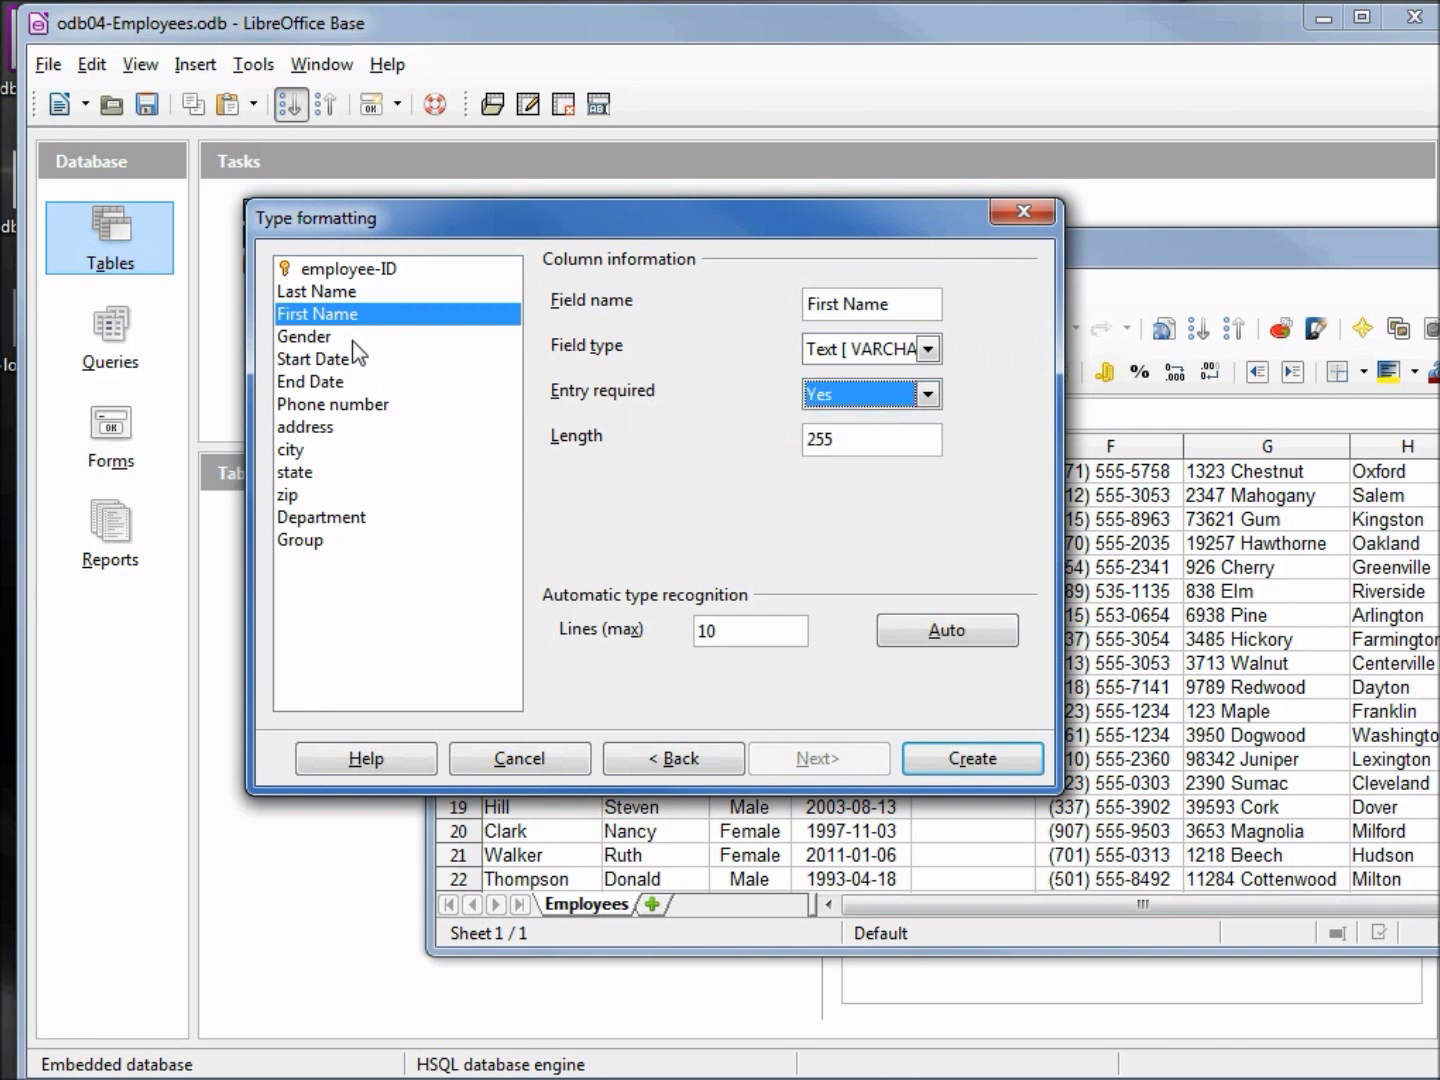
Set Gender to fixed-length text with length 6.
click(408, 338)
click(928, 348)
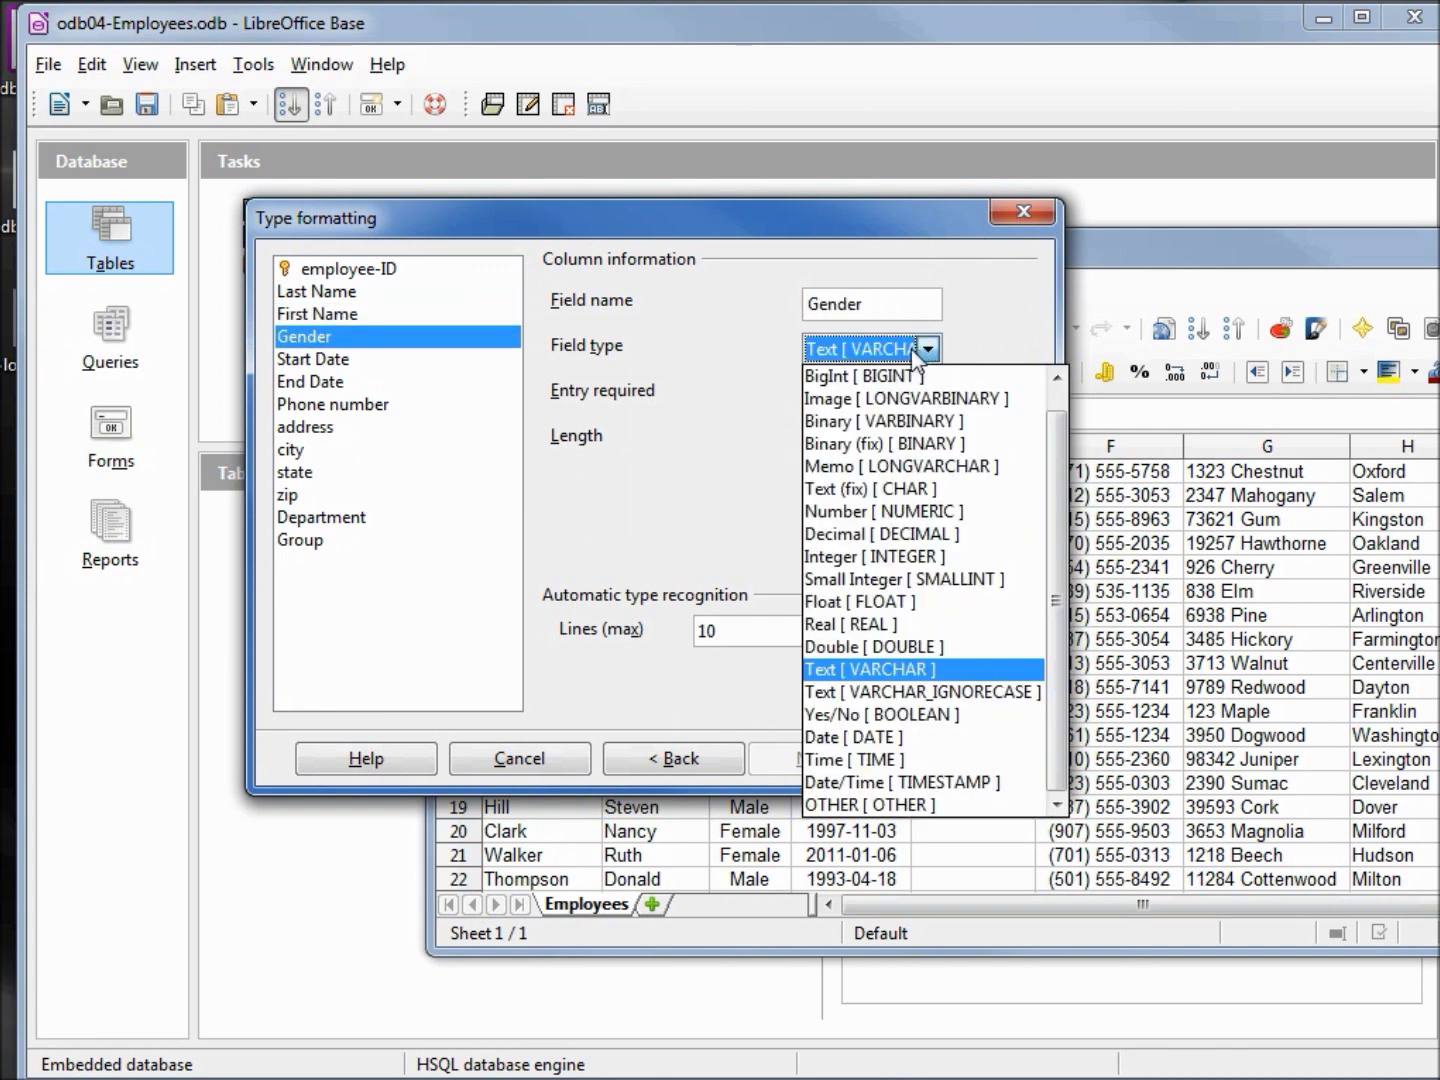
click(869, 488)
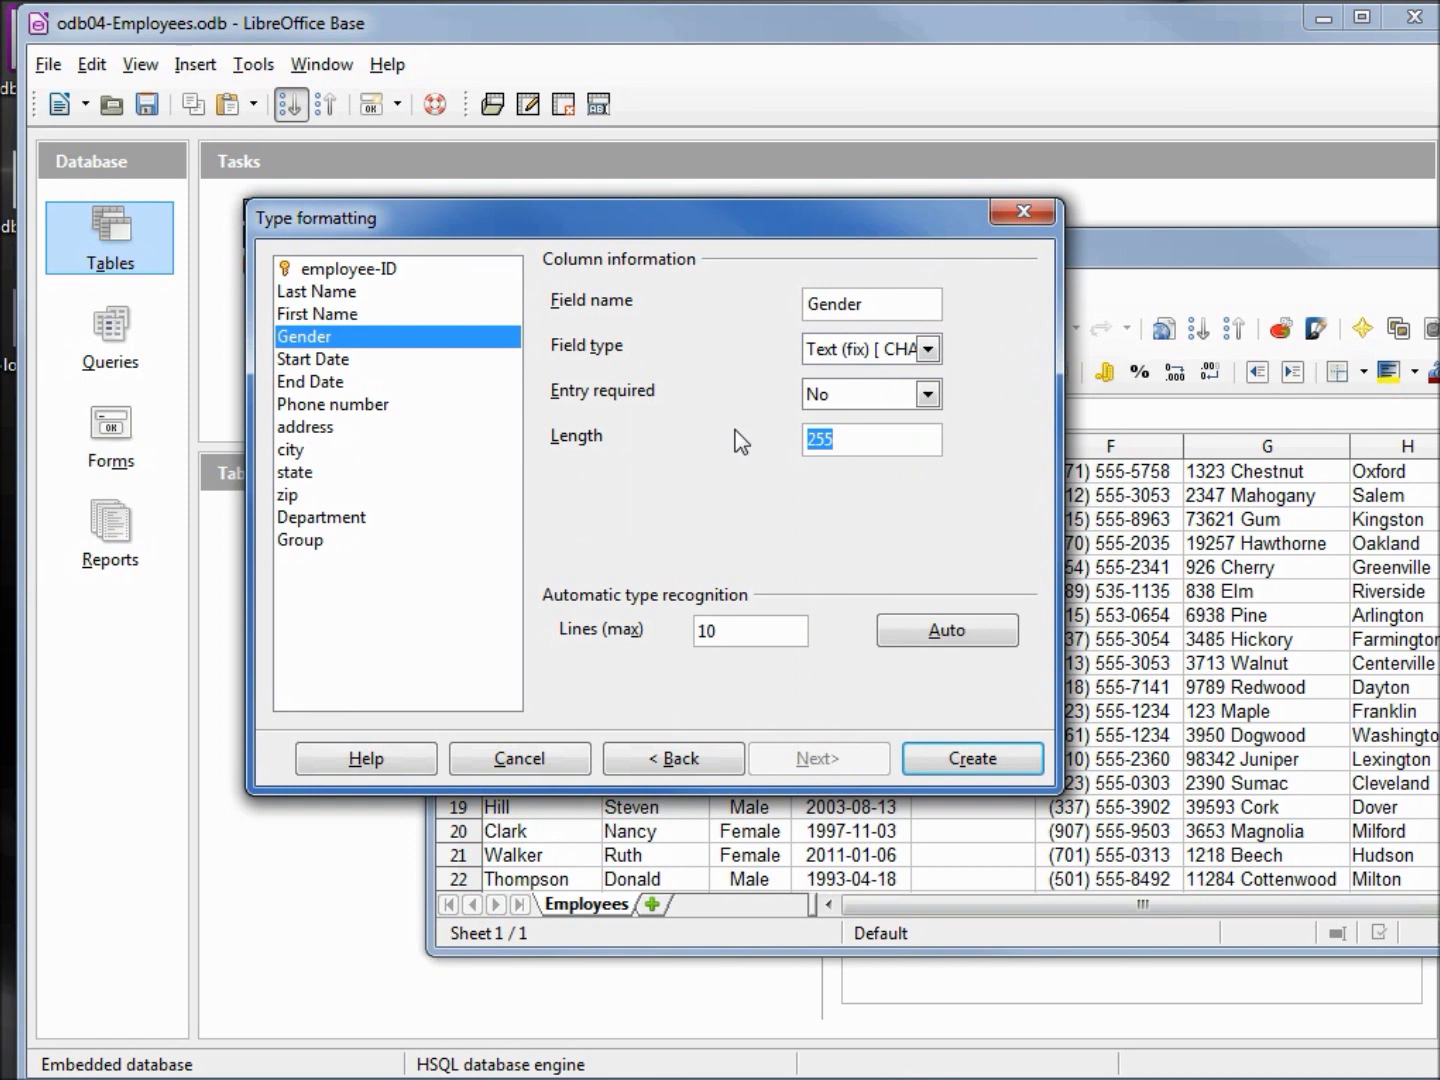
text(6)
Set Start Date and End Date to Date type and create employees-fromTab.
click(337, 361)
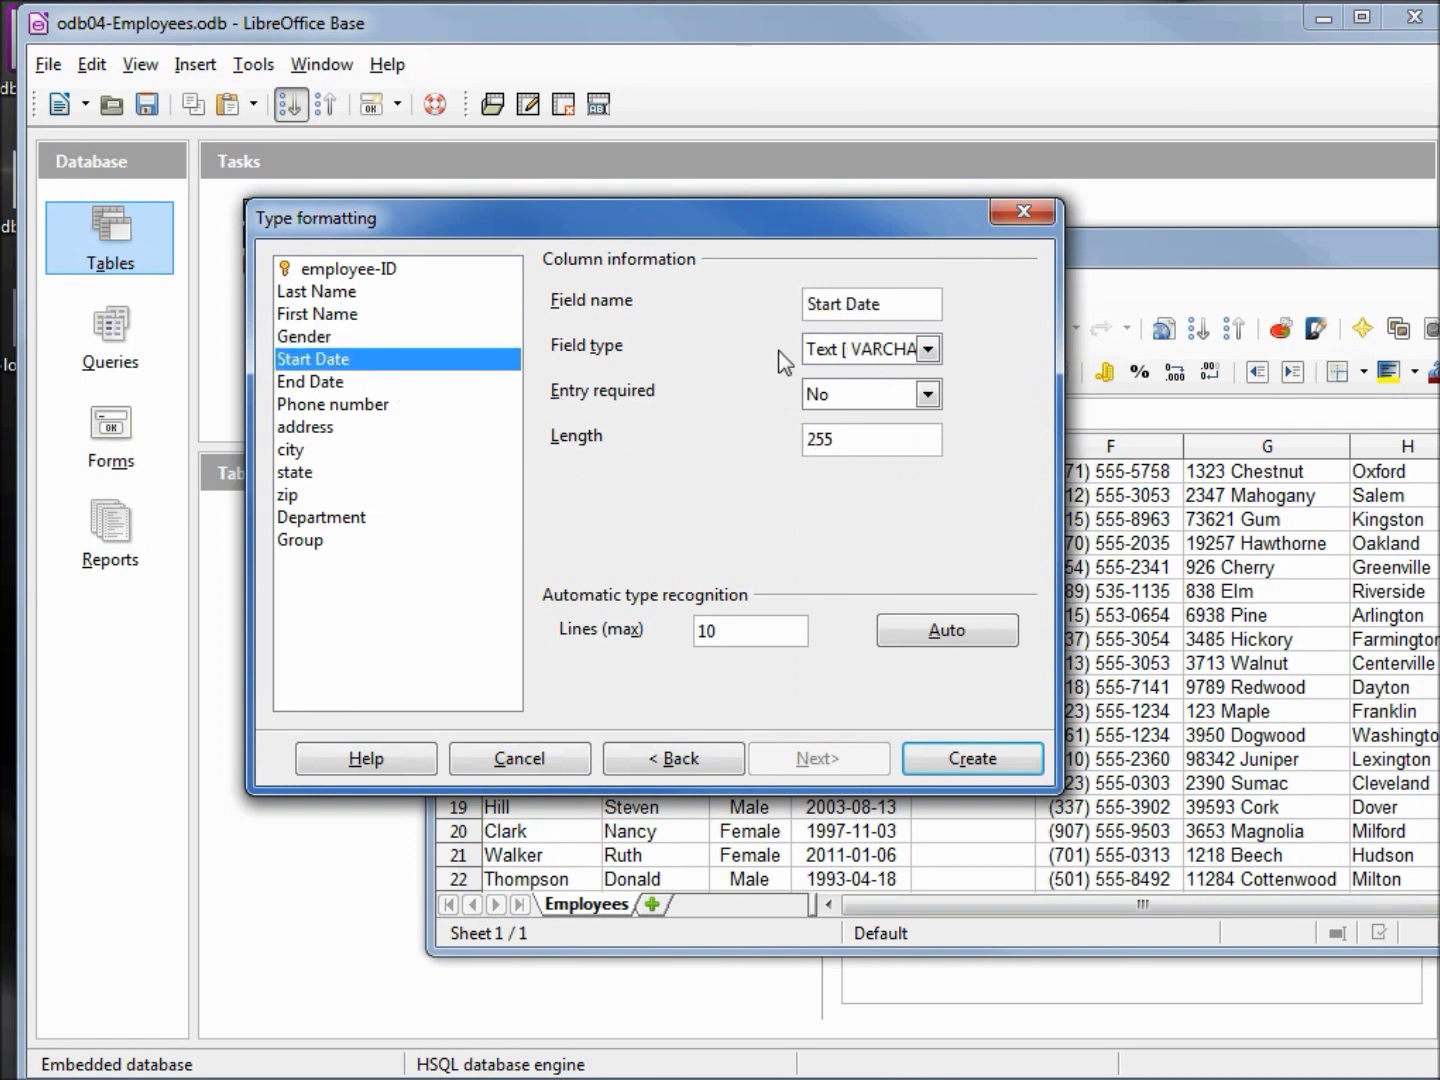
click(928, 348)
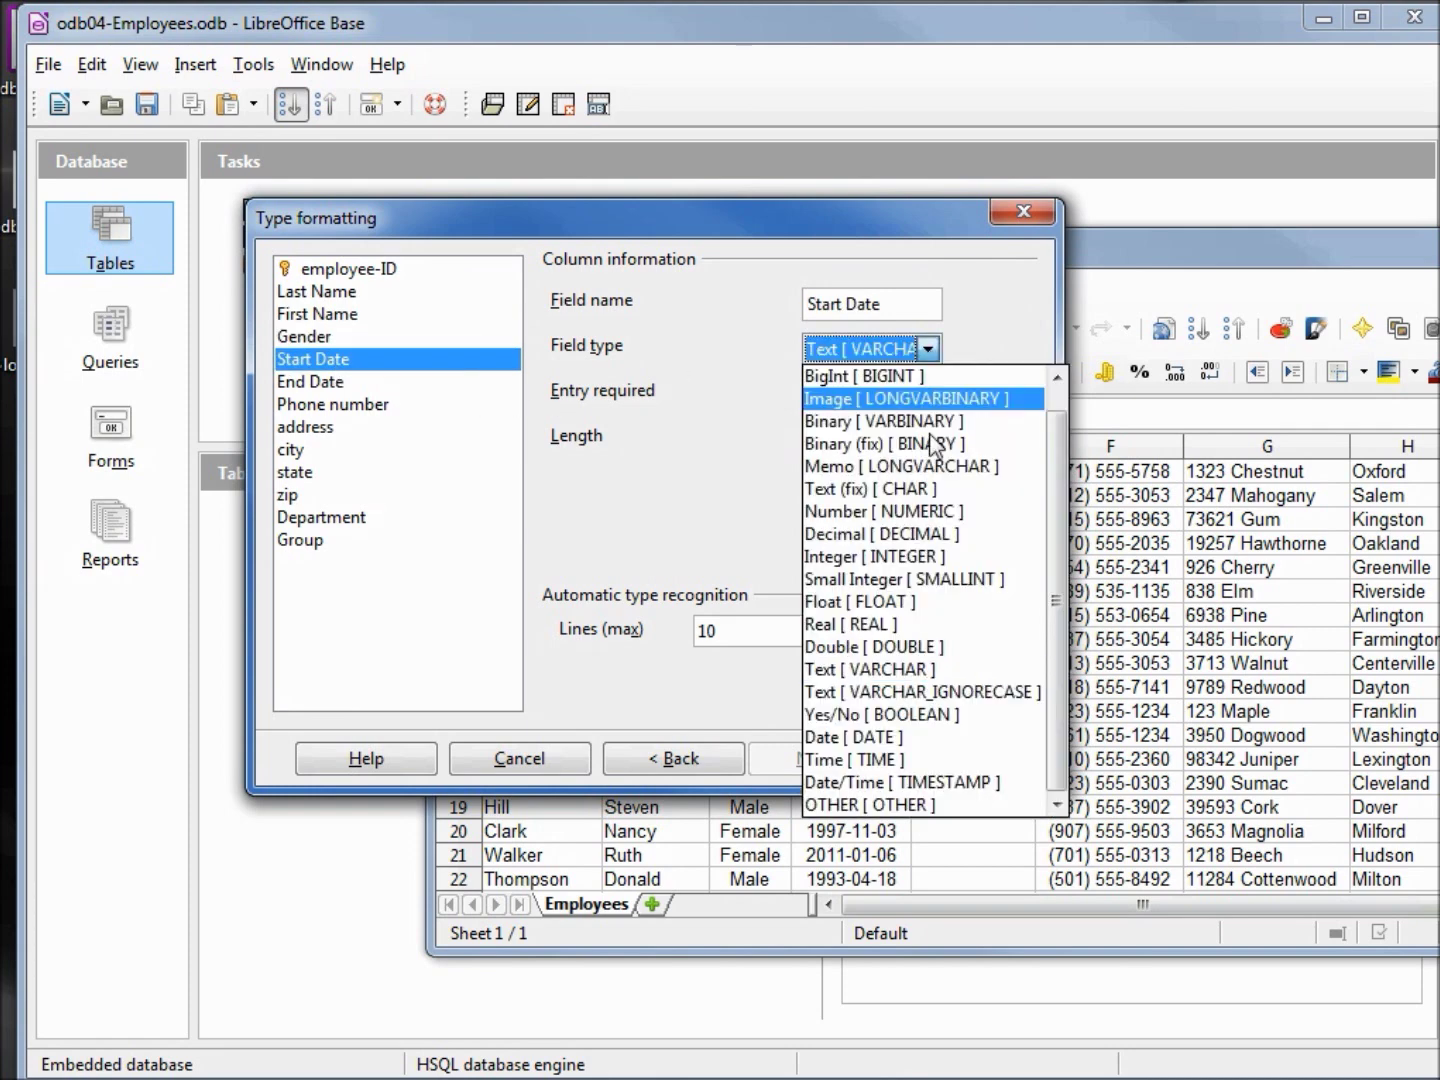
click(904, 737)
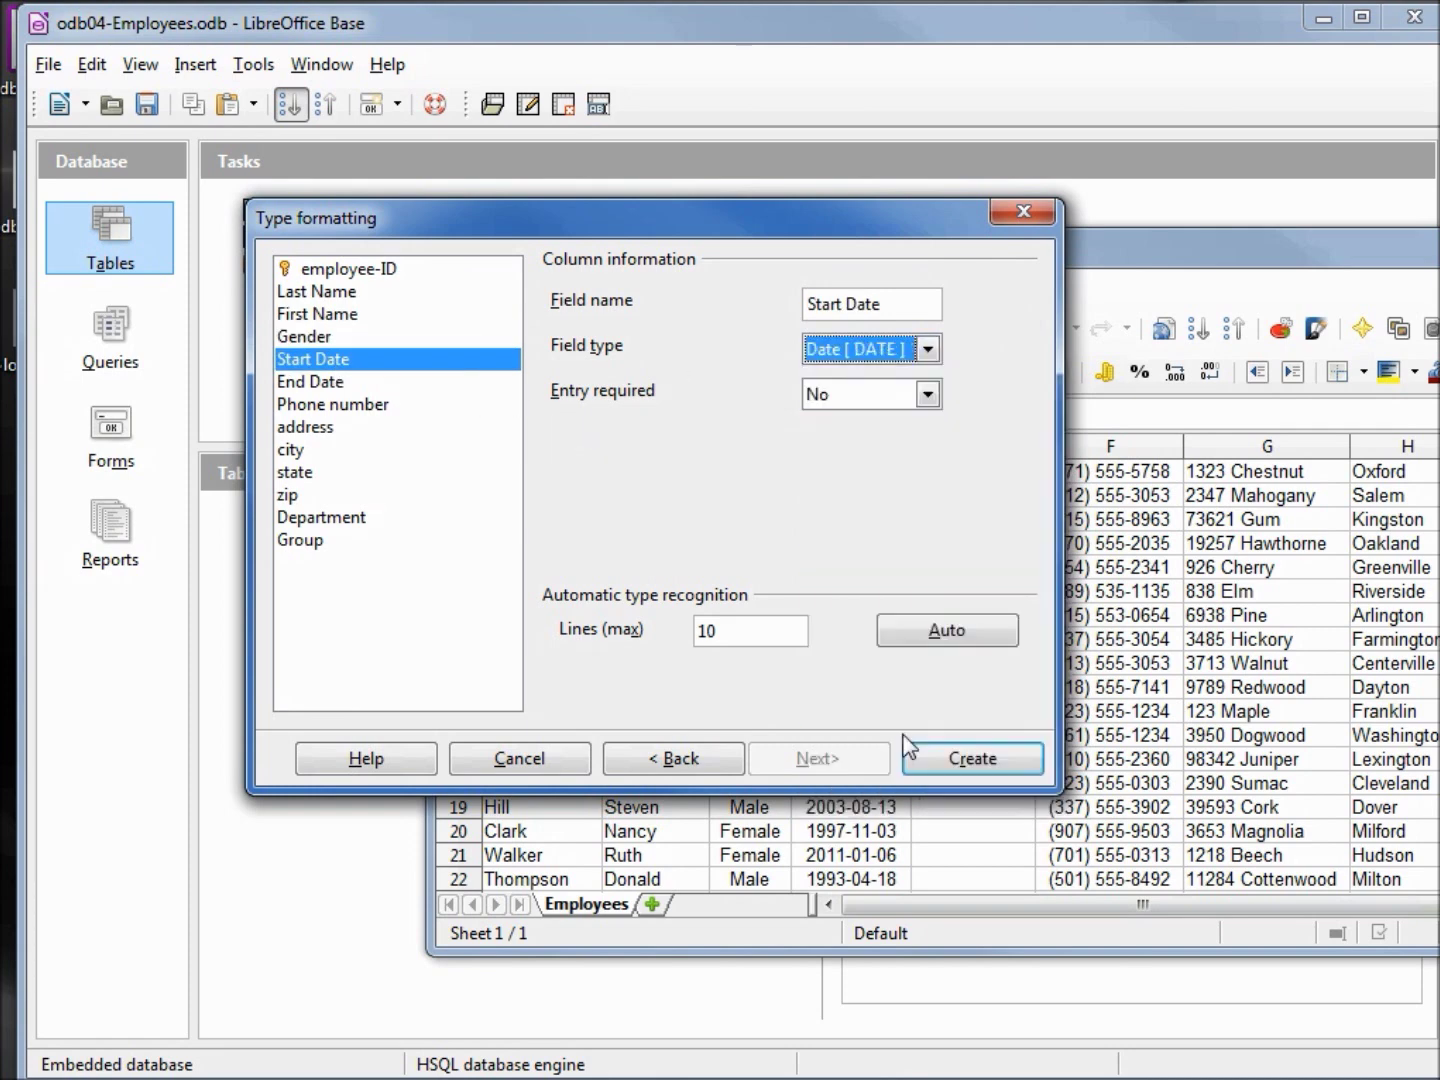
click(377, 383)
click(929, 350)
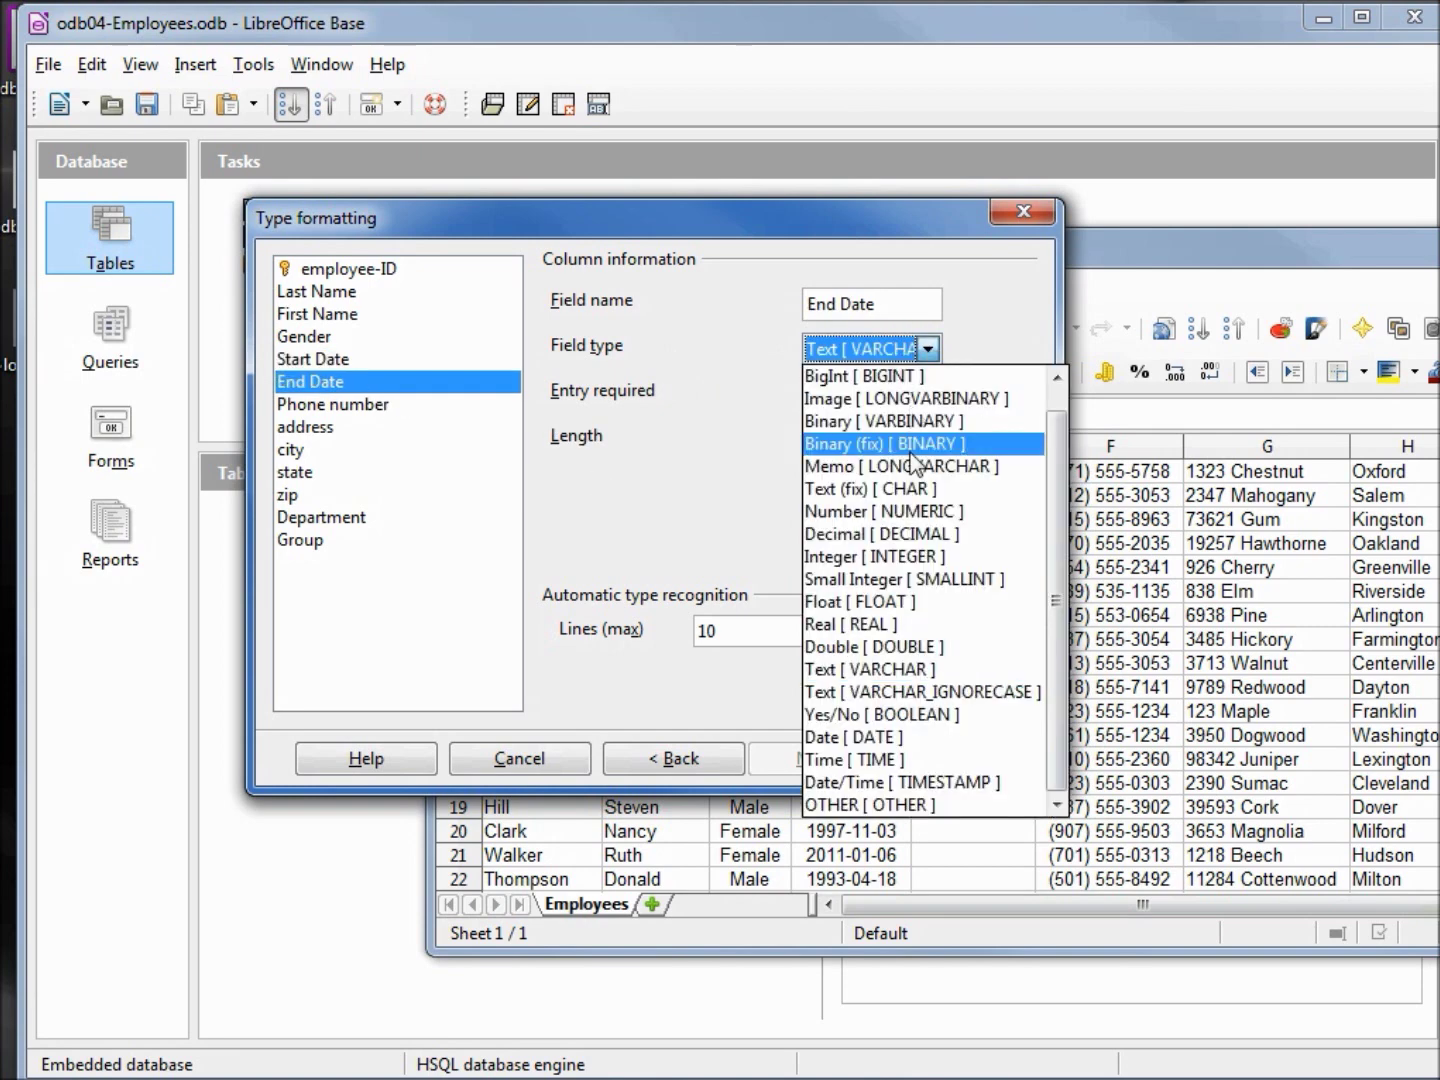
click(872, 736)
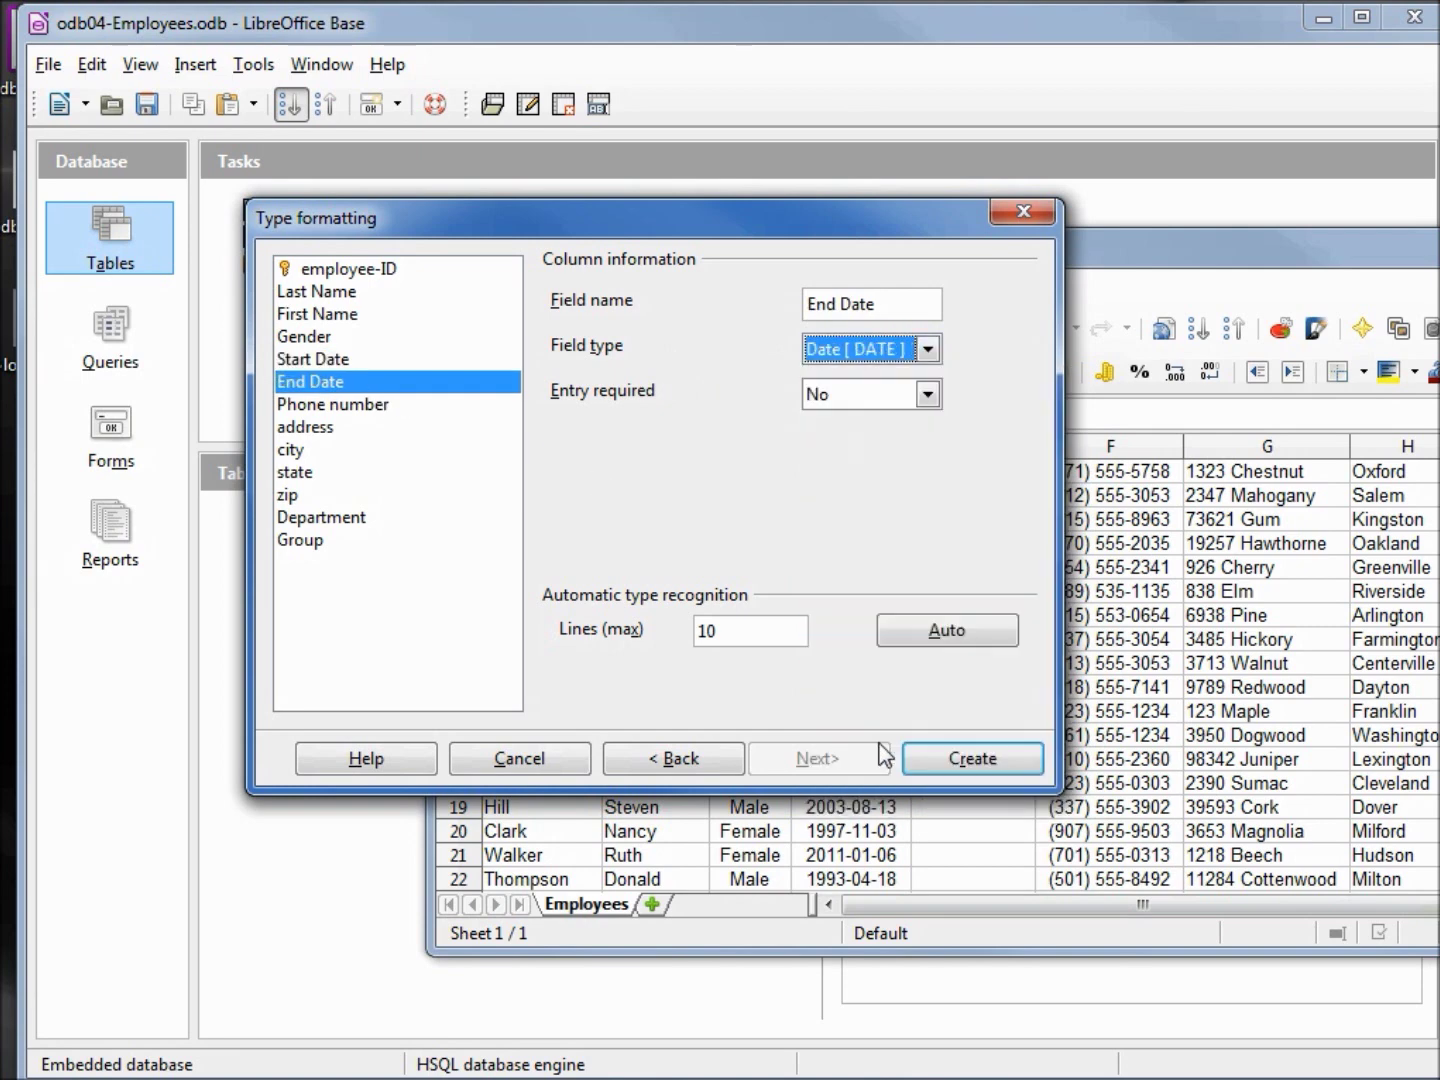
click(972, 758)
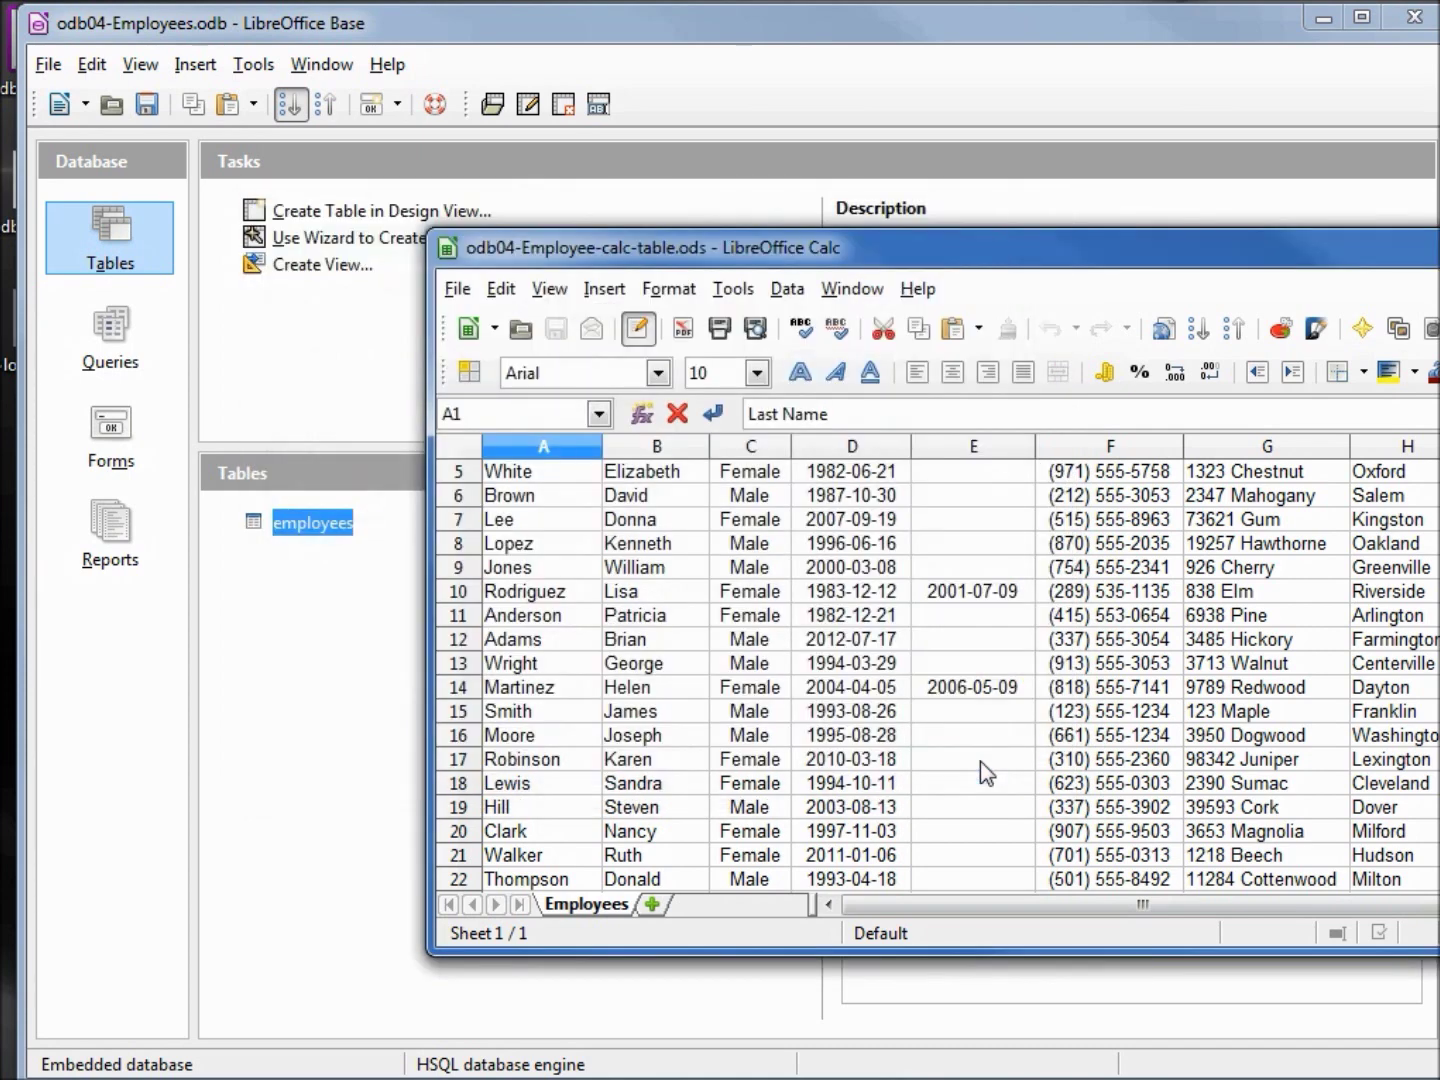
click(1216, 26)
Open employees-fromTab to check its 30 records, then close the data view.
double_click(364, 555)
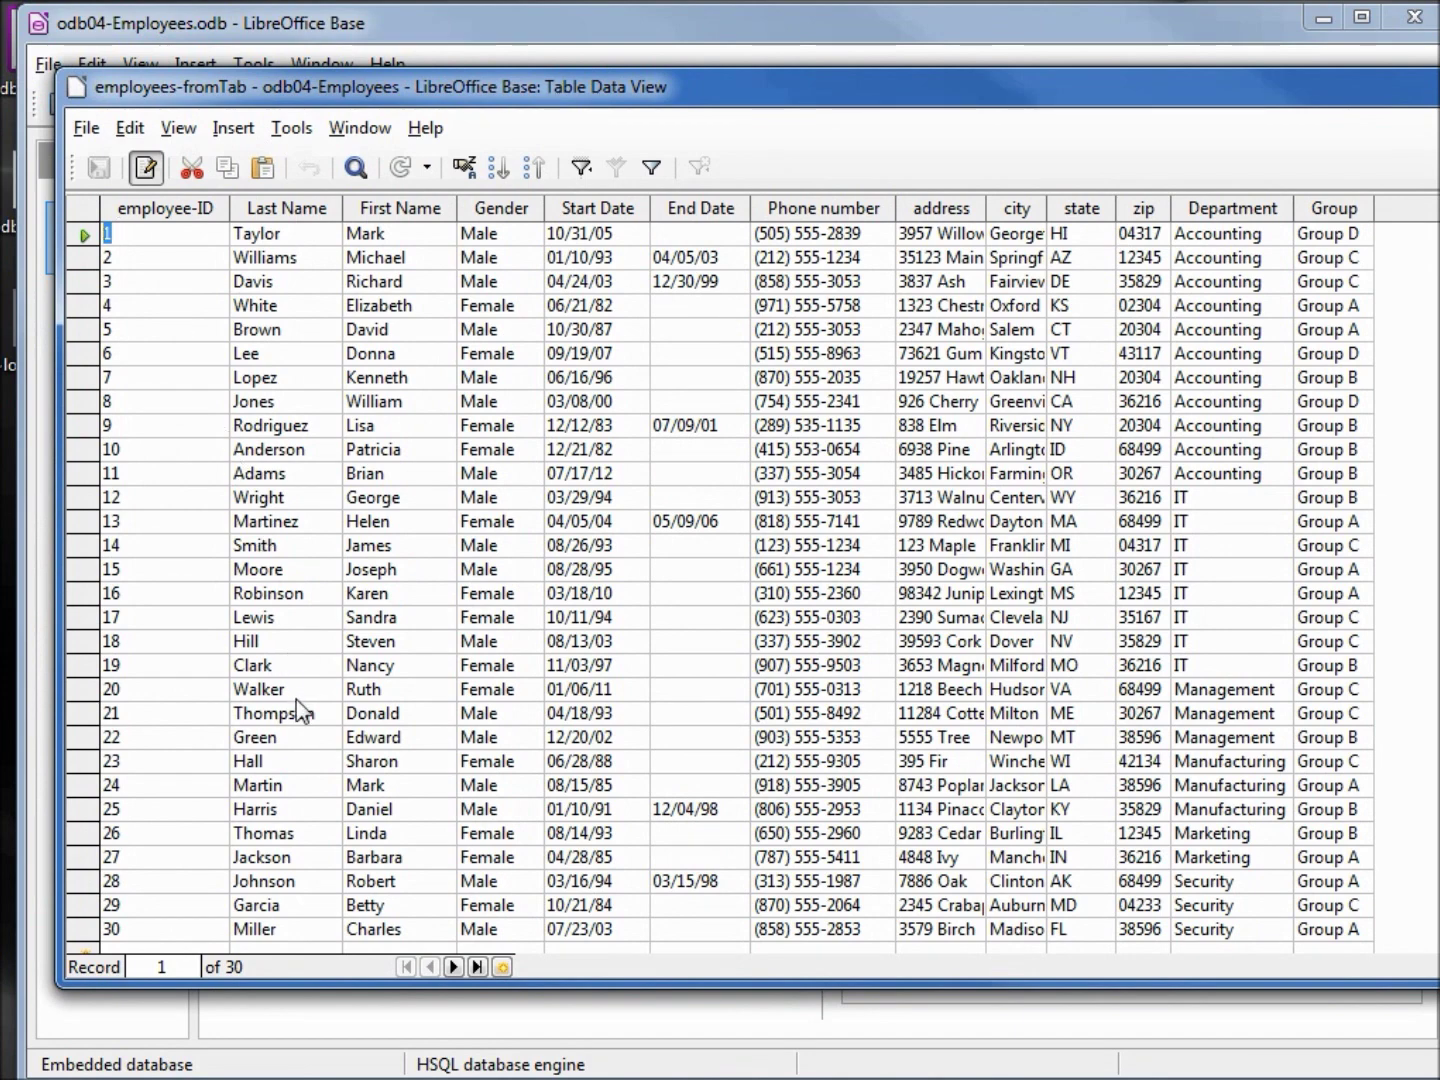
key(ctrl+w)
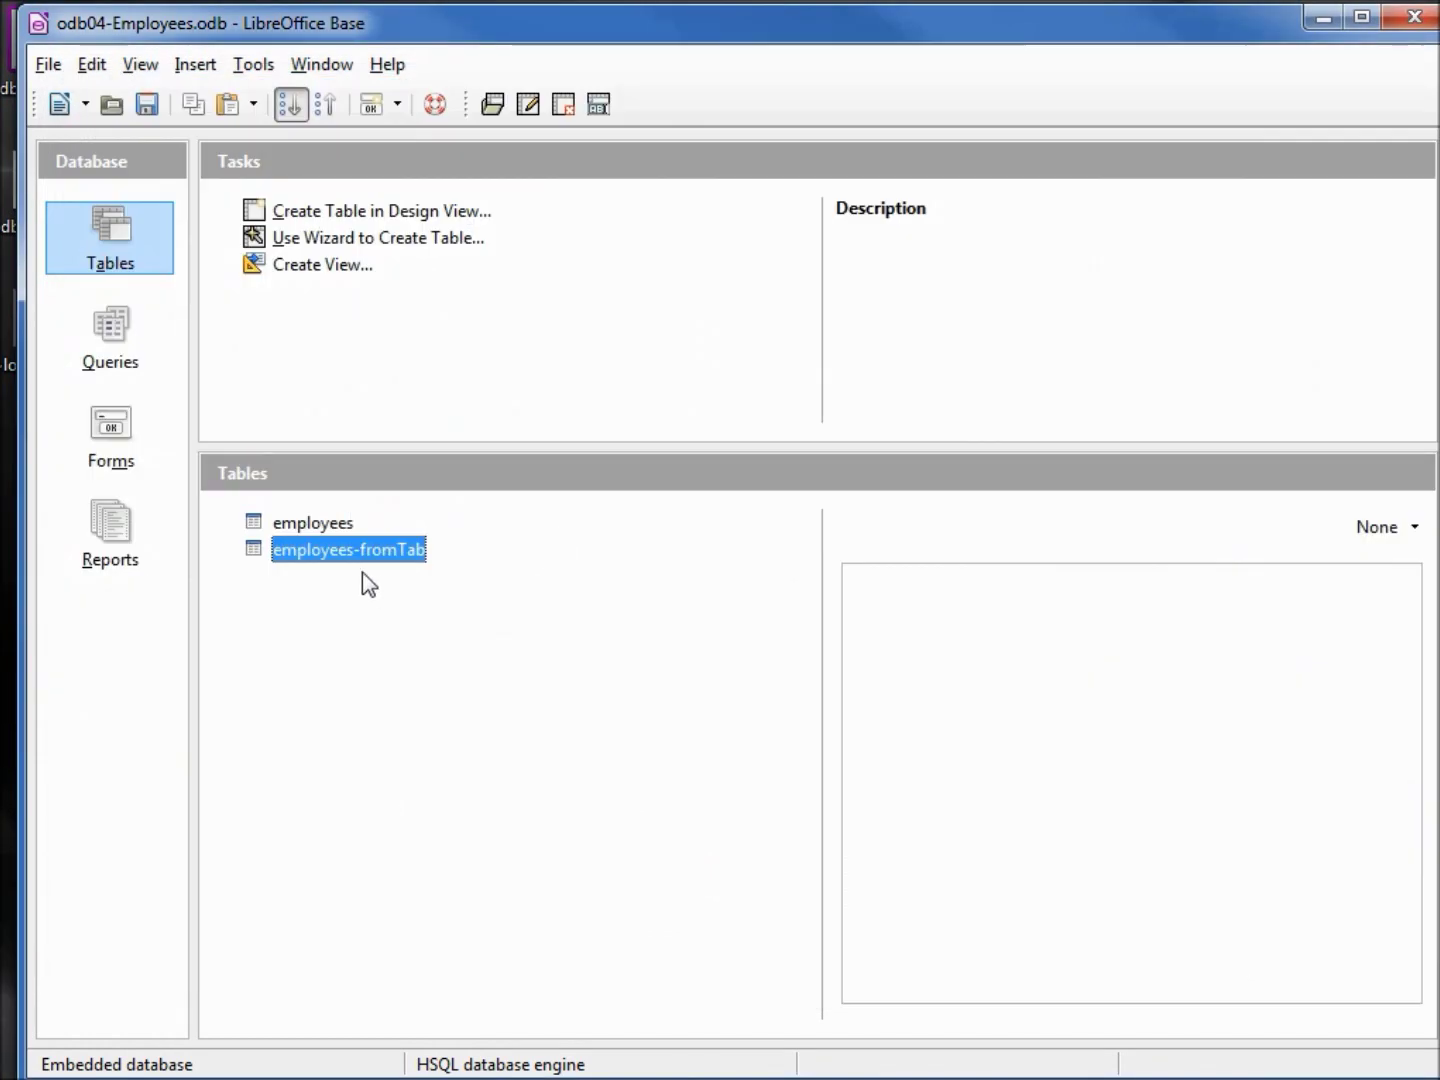
Set AutoValue to Yes on employees-fromTab's employee-ID field and save the design.
right_click(318, 552)
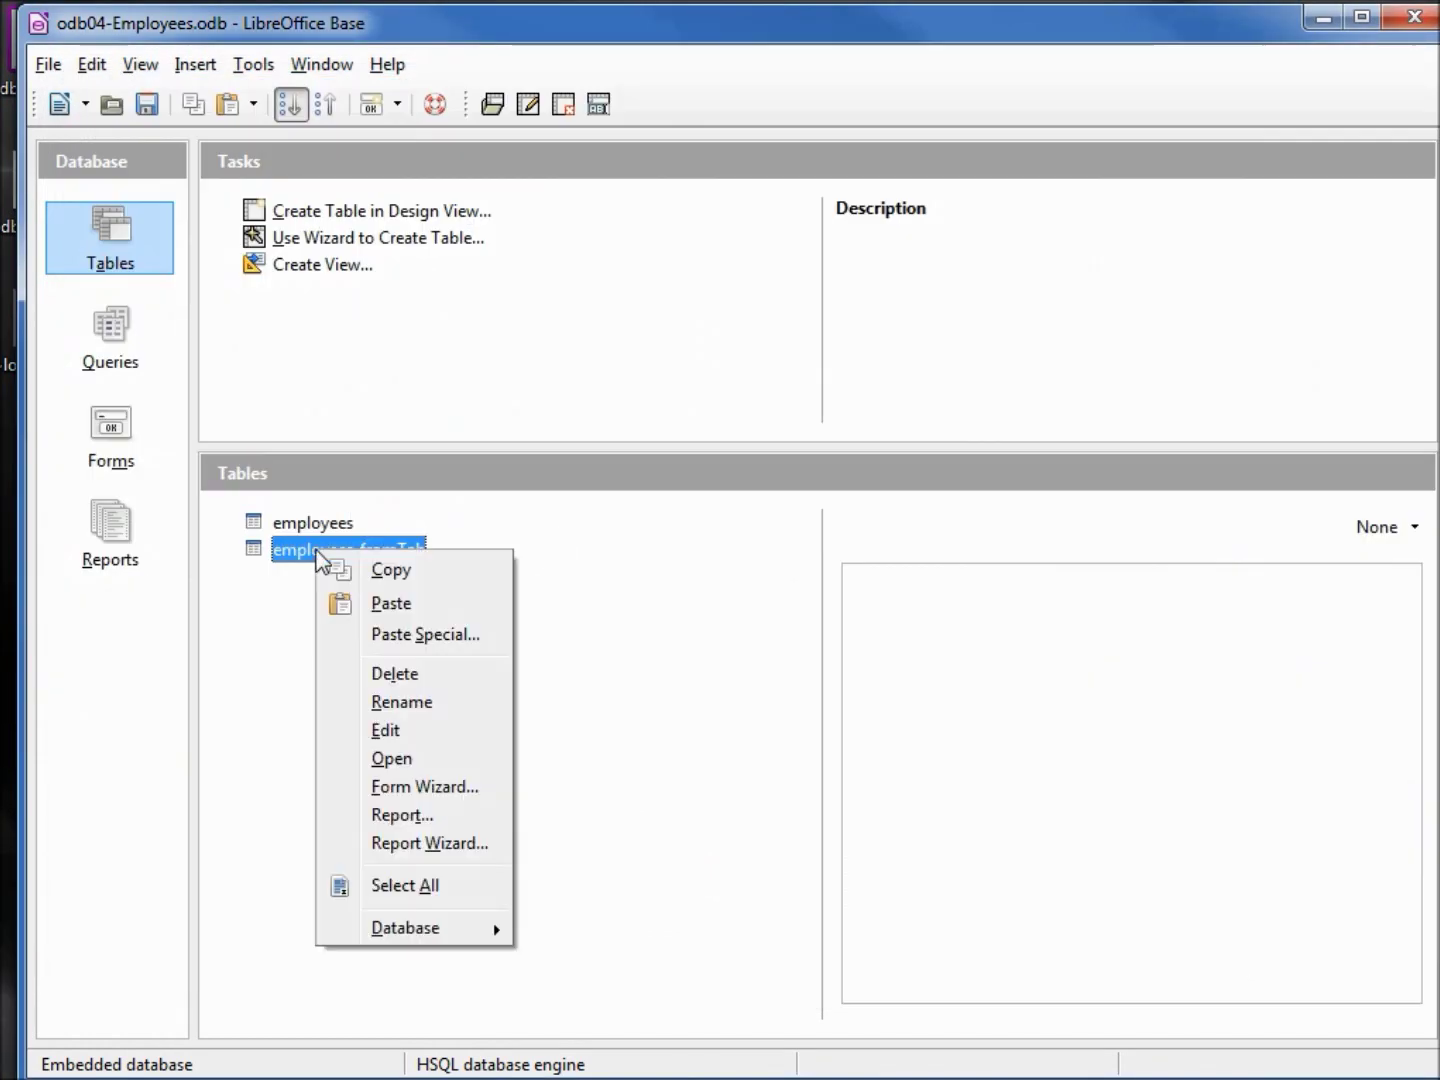
click(390, 732)
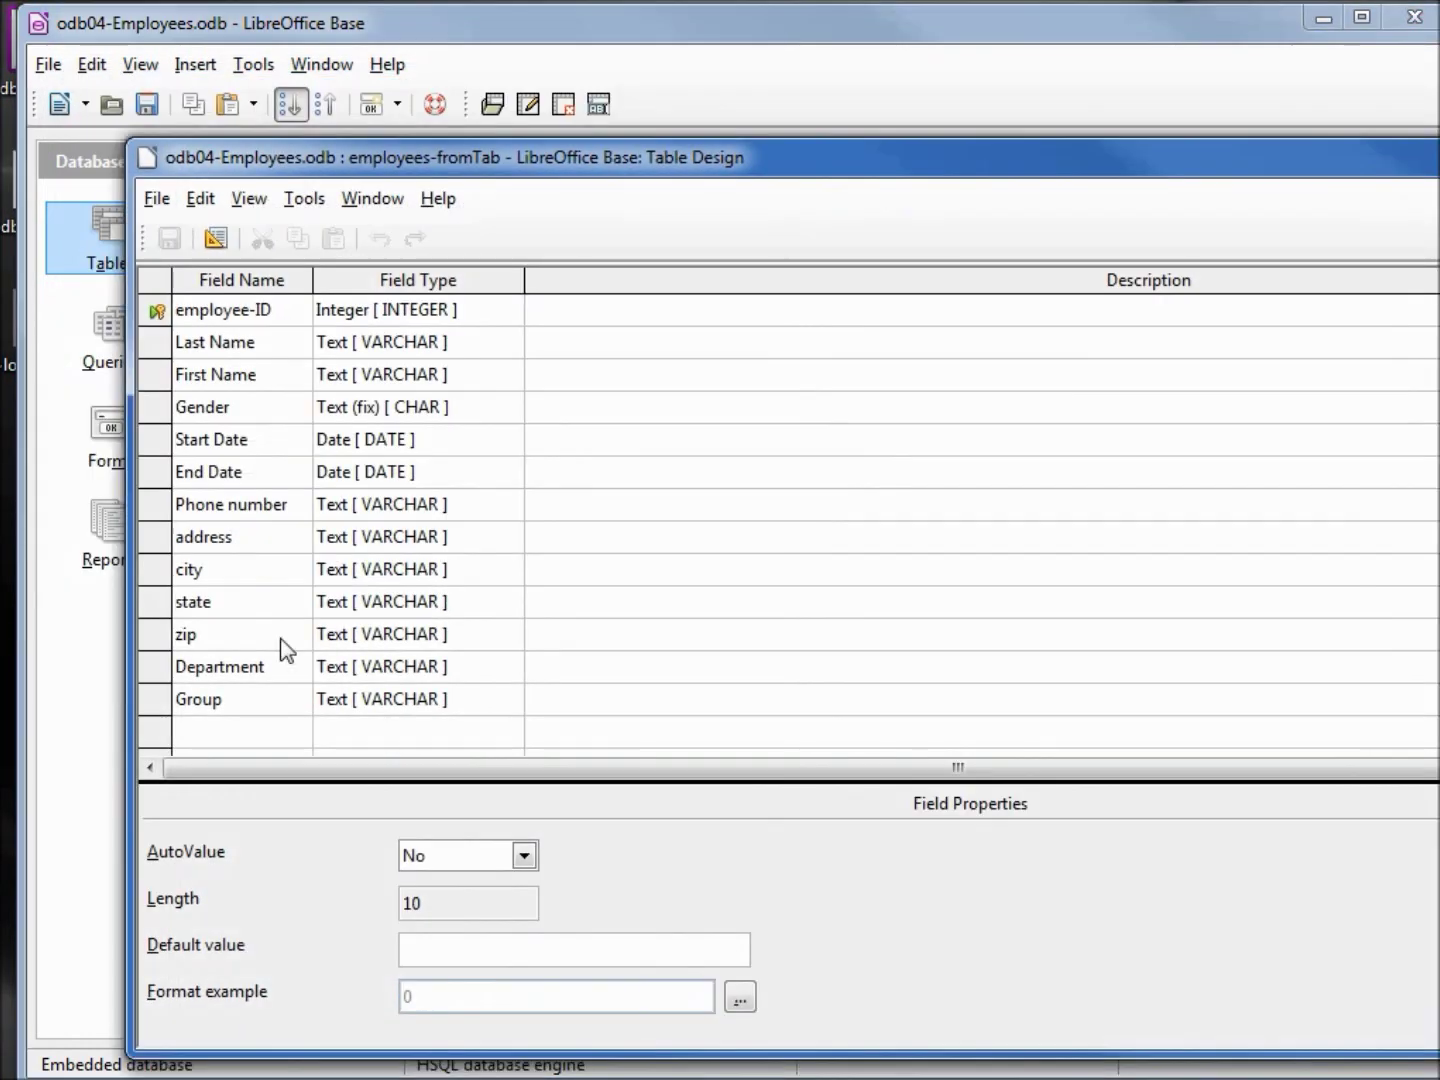
click(565, 310)
click(522, 855)
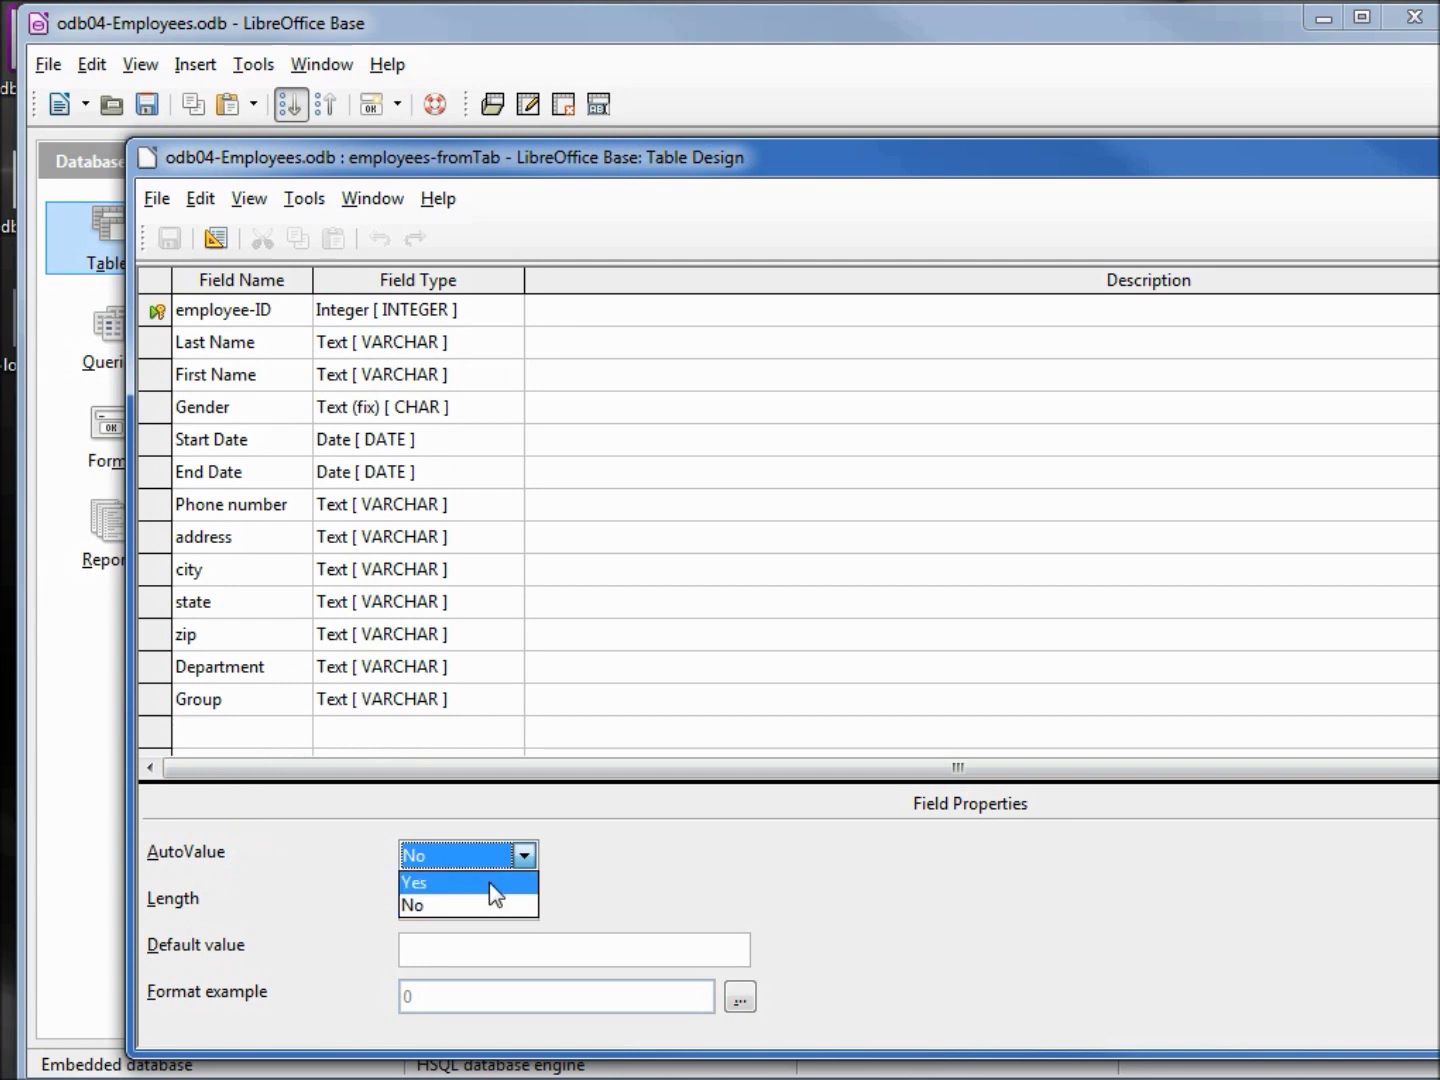
click(489, 882)
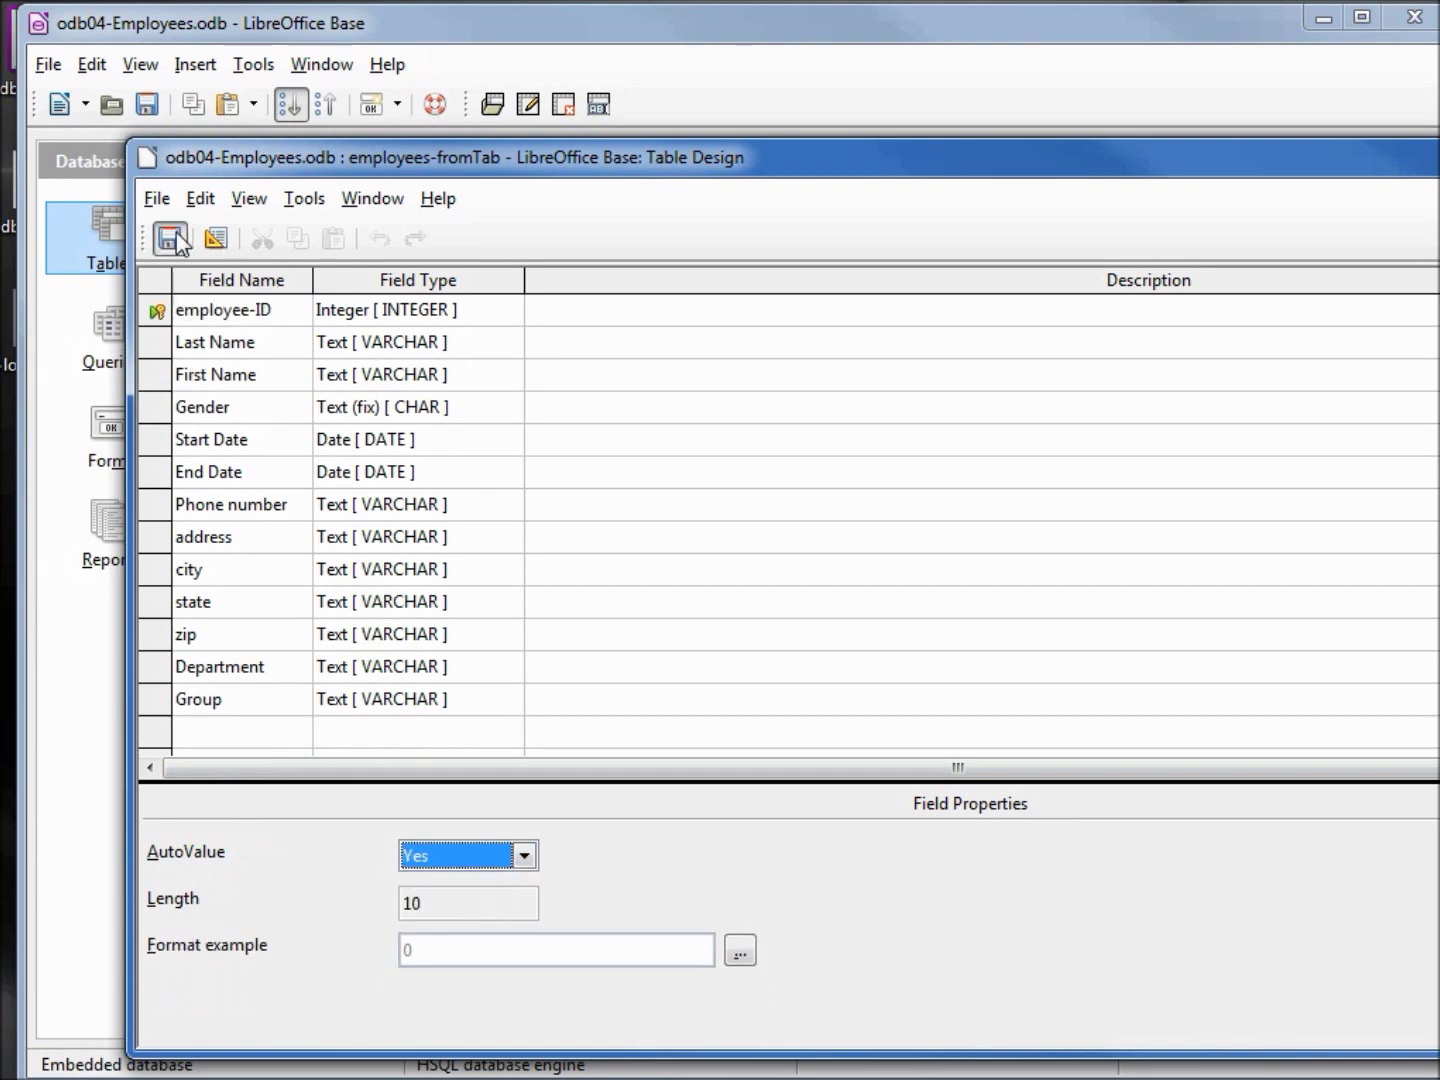
key(ctrl+w)
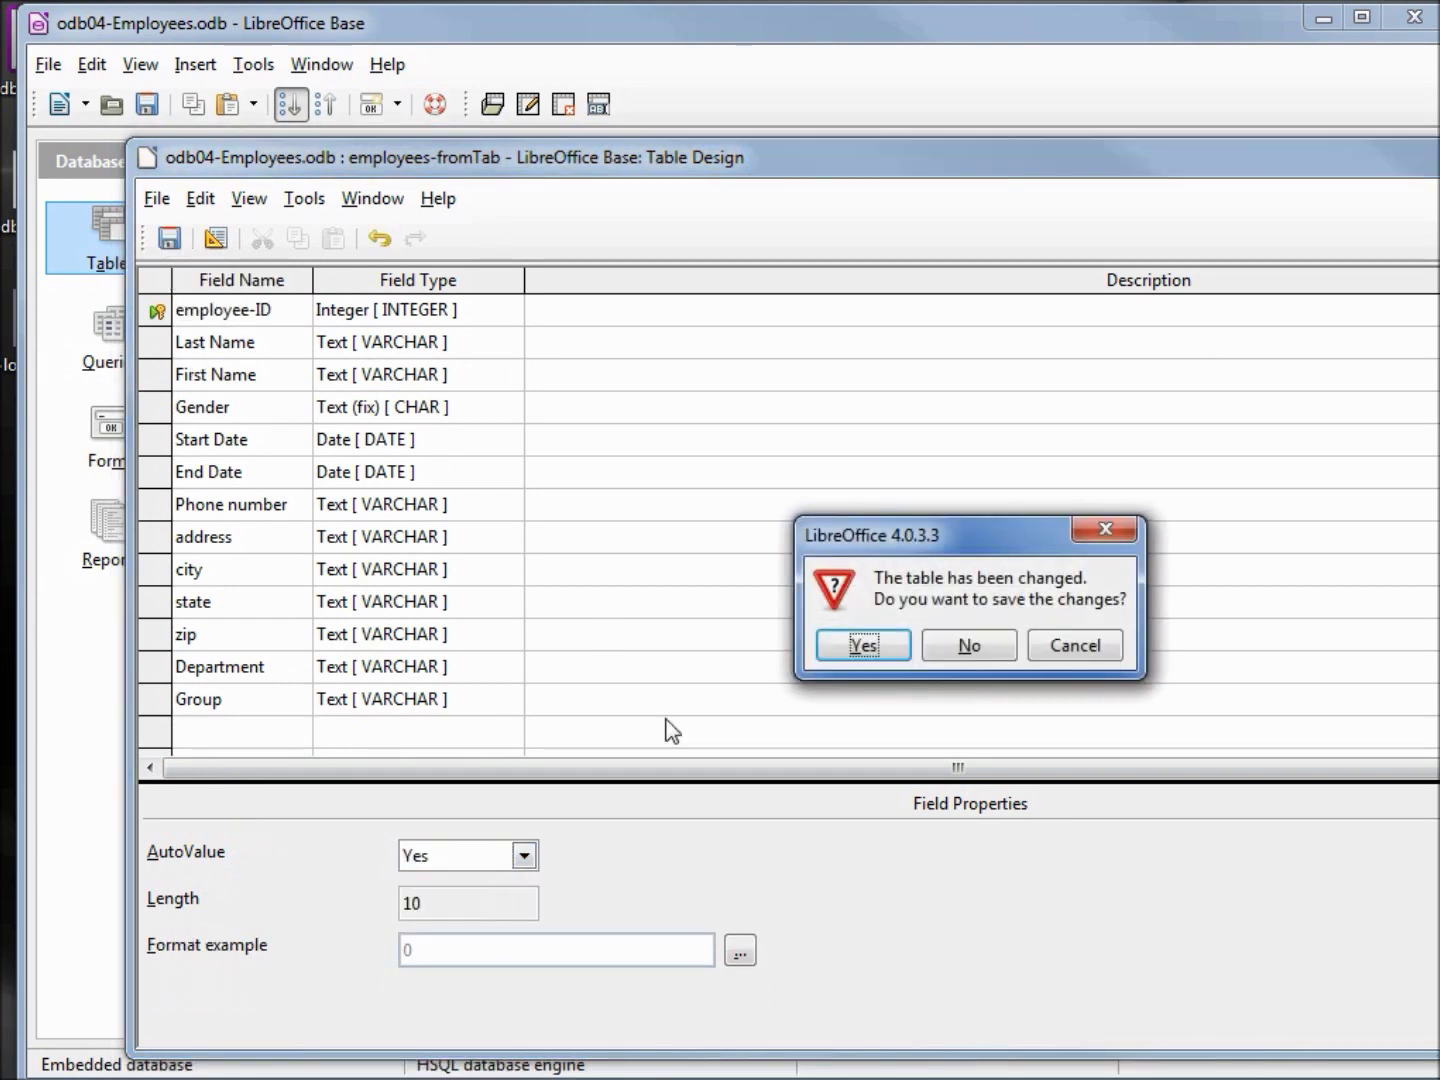
click(867, 647)
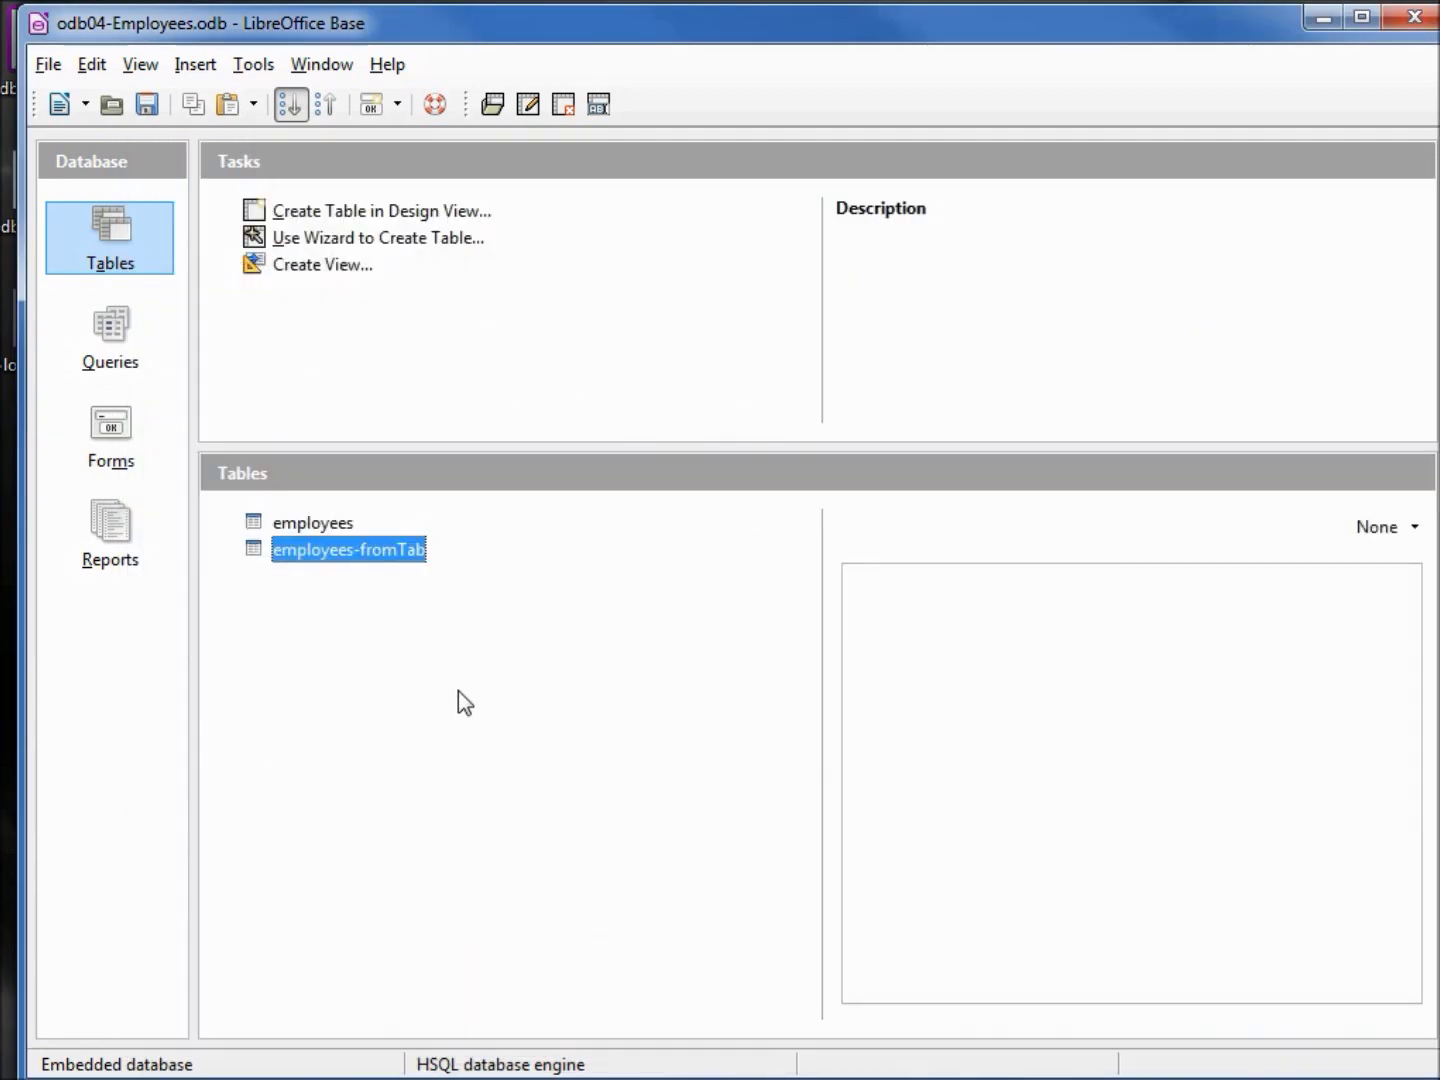